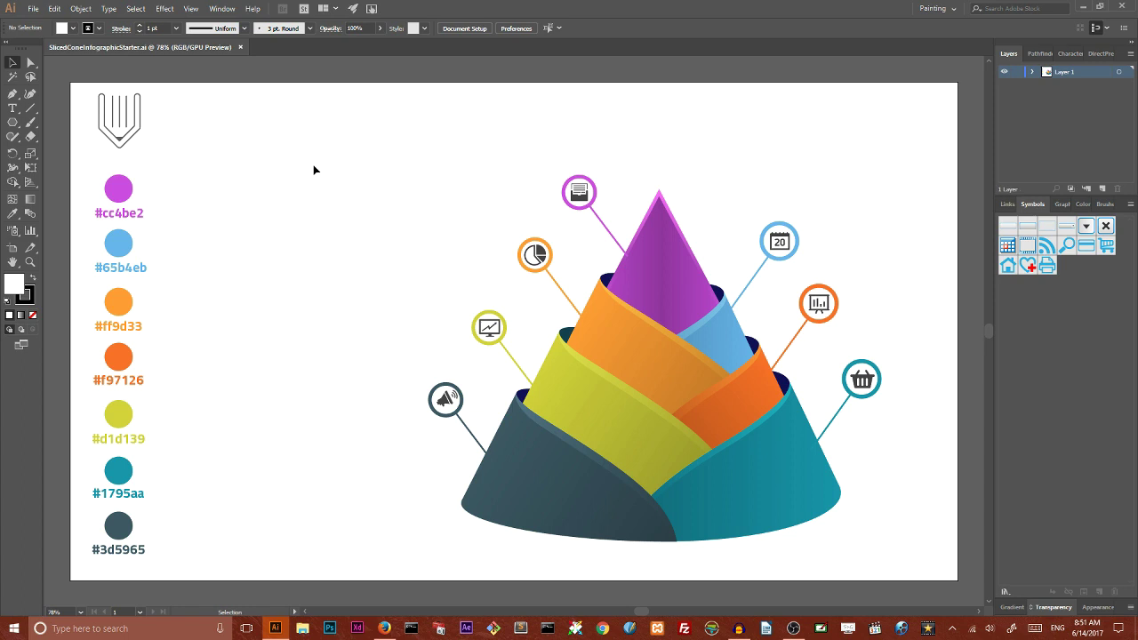
Create a new 1920 x 1080 px landscape document with one artboard in RGB color mode
left_click(33, 9)
left_click(39, 21)
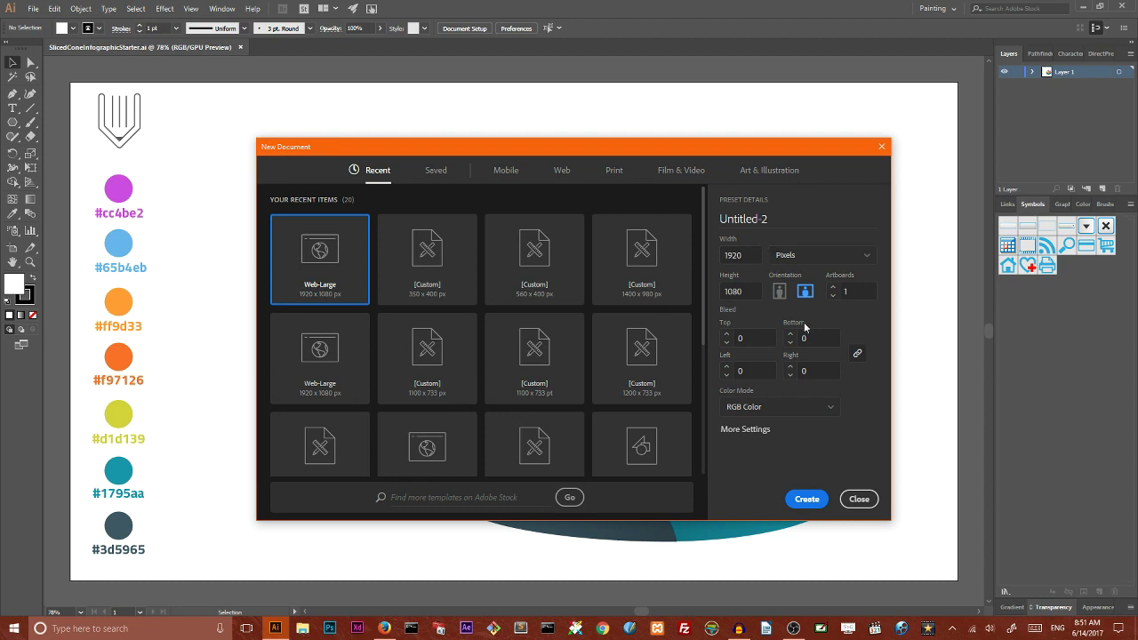
left_click(808, 500)
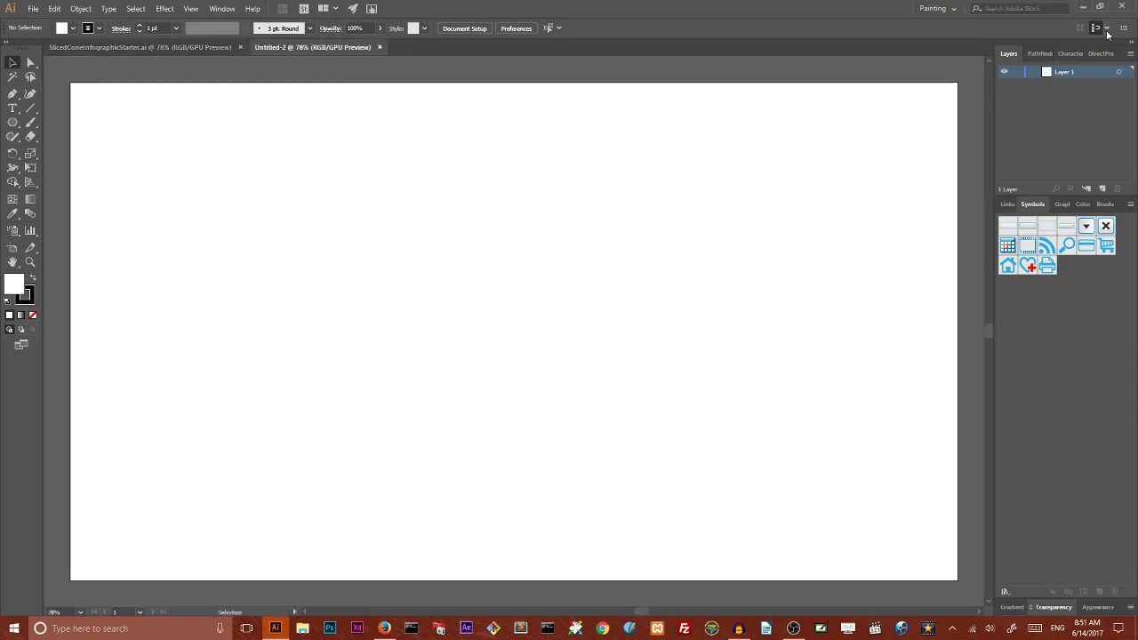
Set the row size of the layer list to a custom 70 pixels
left_click(1131, 54)
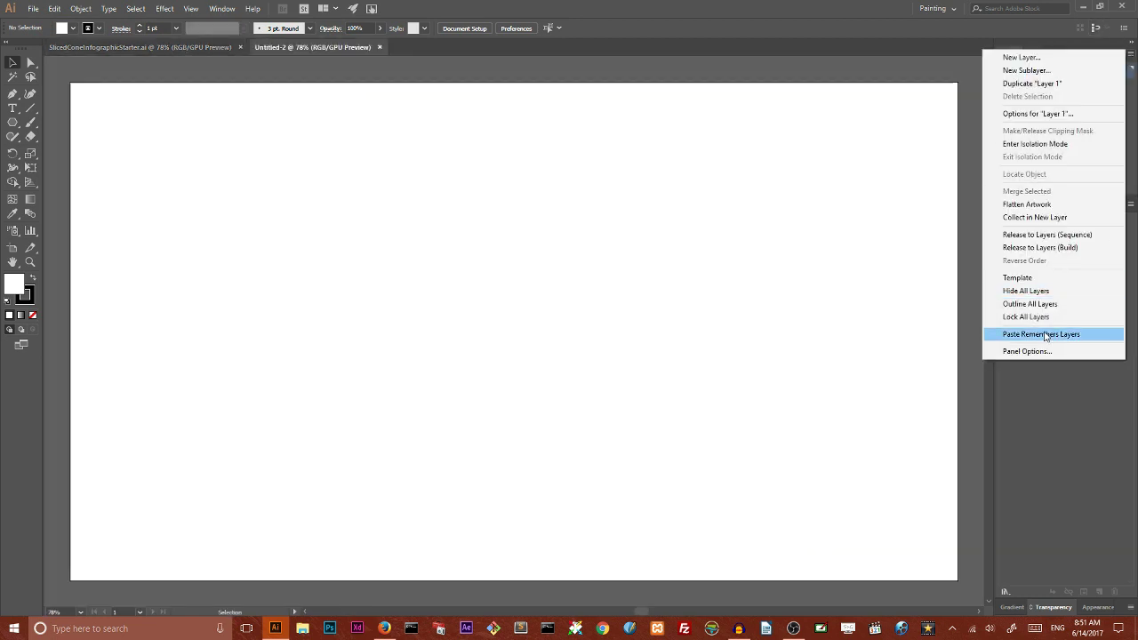
left_click(1019, 349)
left_click(500, 290)
left_click(500, 290)
type("70")
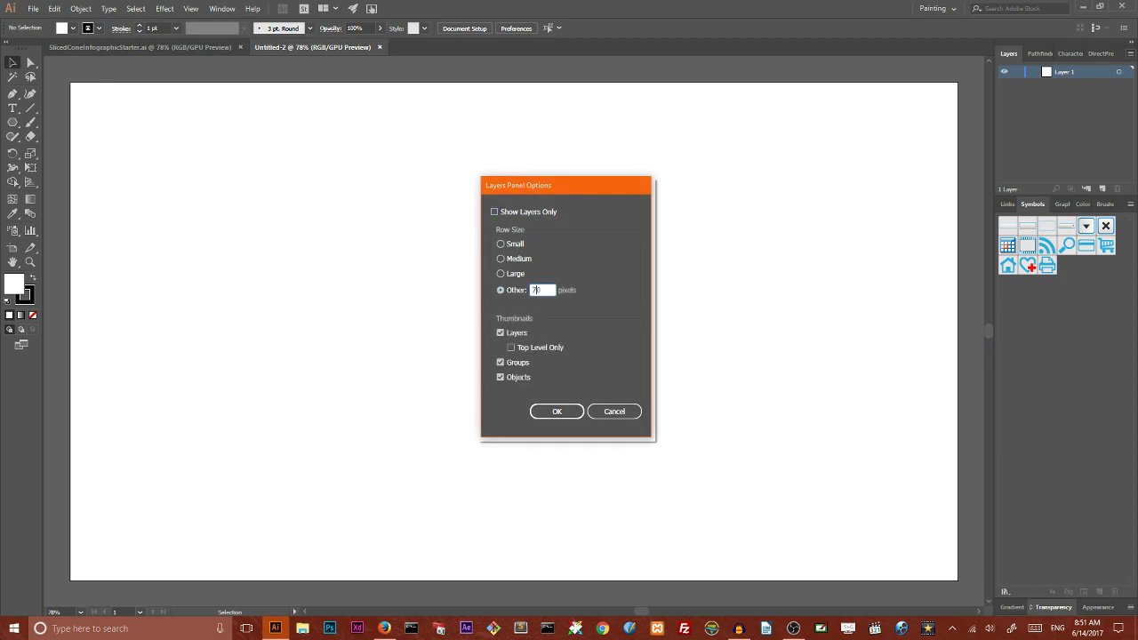
left_click(557, 410)
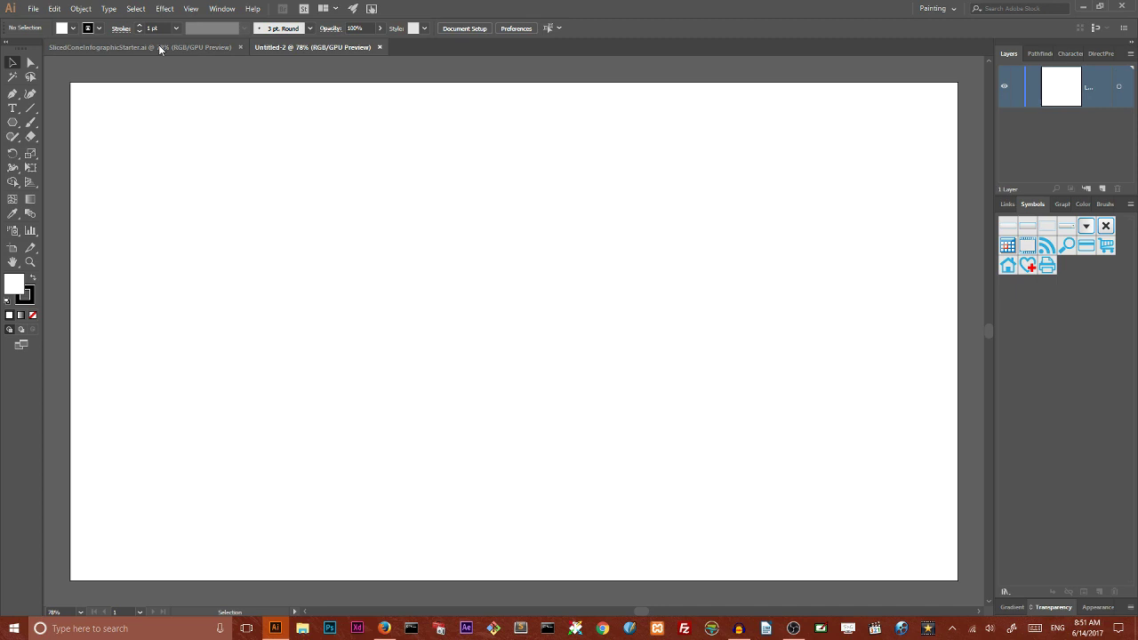
Copy the pencil logo and the labelled color swatches from SlicedConeInfographicStarter.ai into the new document, along the artboard's left edge
left_click(165, 44)
mouse_move(73, 94)
left_mouse_down()
mouse_move(169, 330)
mouse_move(189, 569)
left_mouse_up()
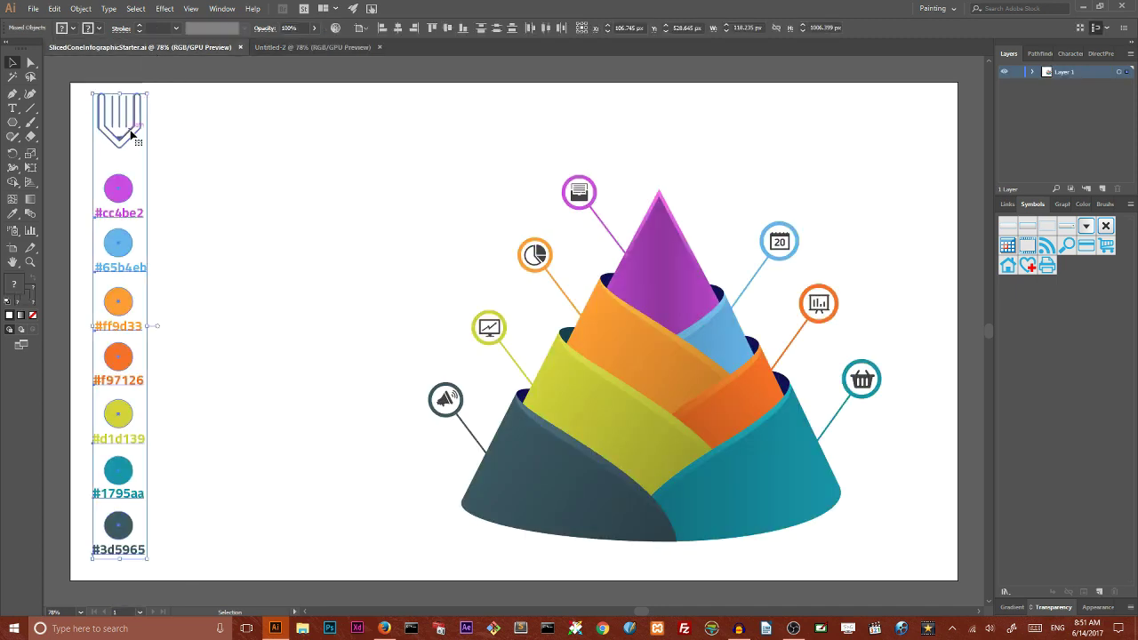
mouse_move(140, 135)
left_mouse_down()
mouse_move(288, 60)
mouse_move(280, 53)
mouse_move(137, 181)
mouse_move(123, 144)
left_mouse_up()
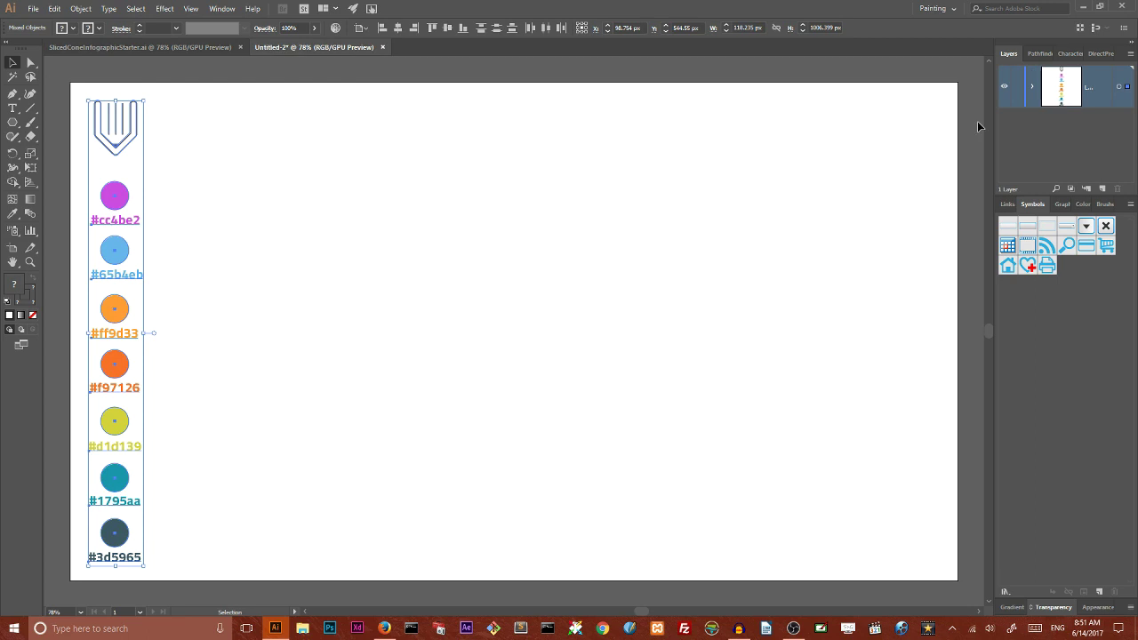
Lock the layer holding the logo and swatches and add a new empty layer above it
left_click(1020, 89)
left_click(1099, 190)
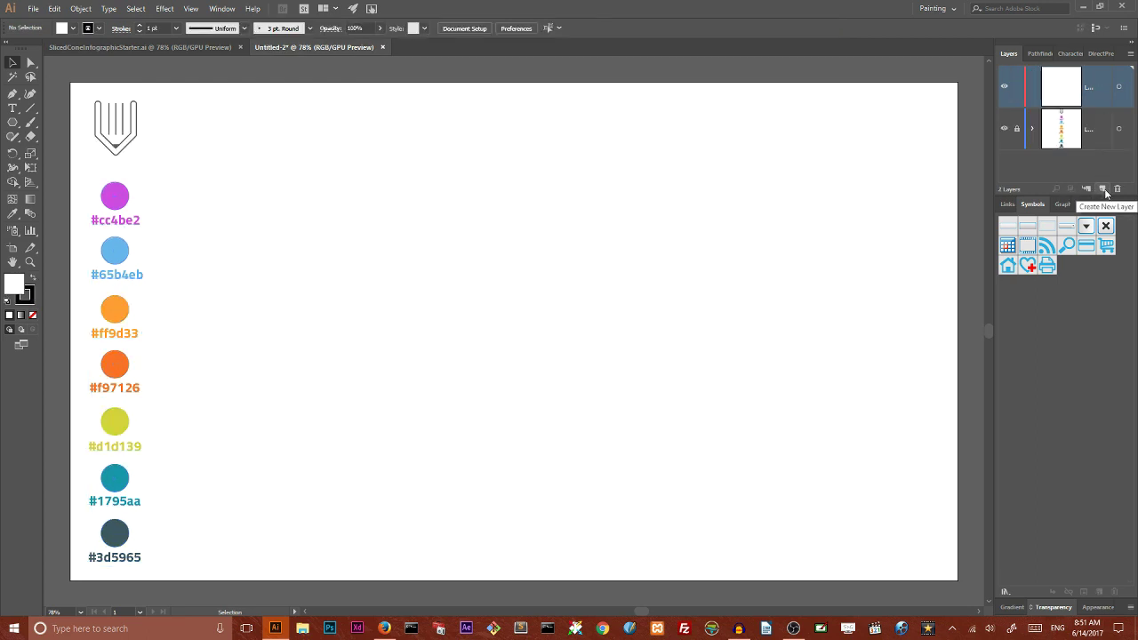
double_click(1030, 206)
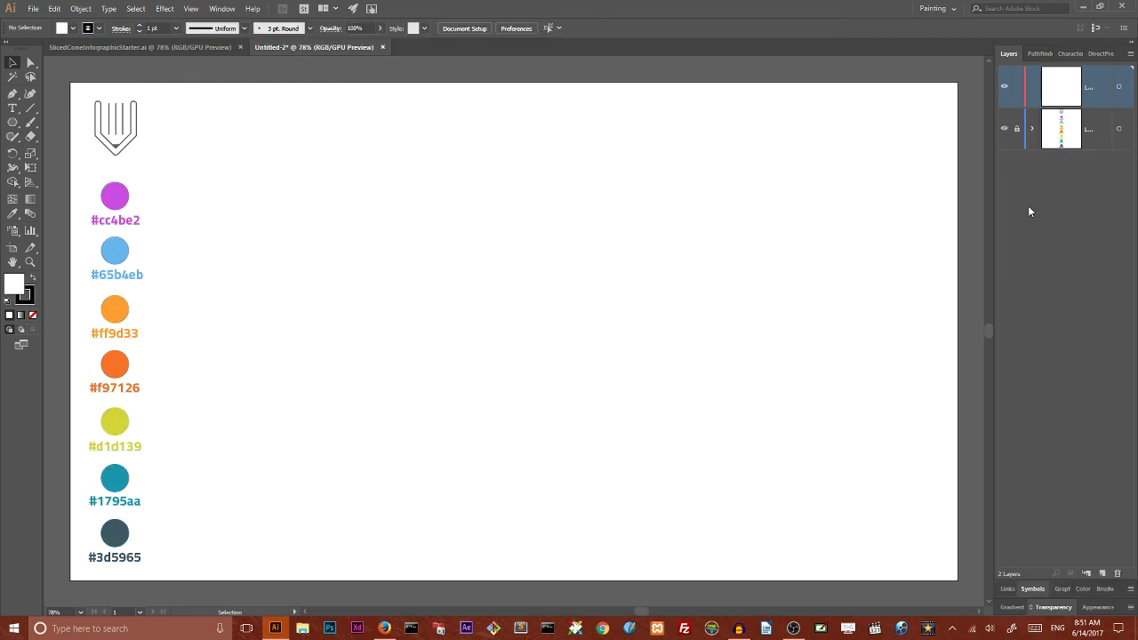
Create an ellipse 1250 px wide and 200 px high on the new layer
left_click(12, 123)
left_click(64, 151)
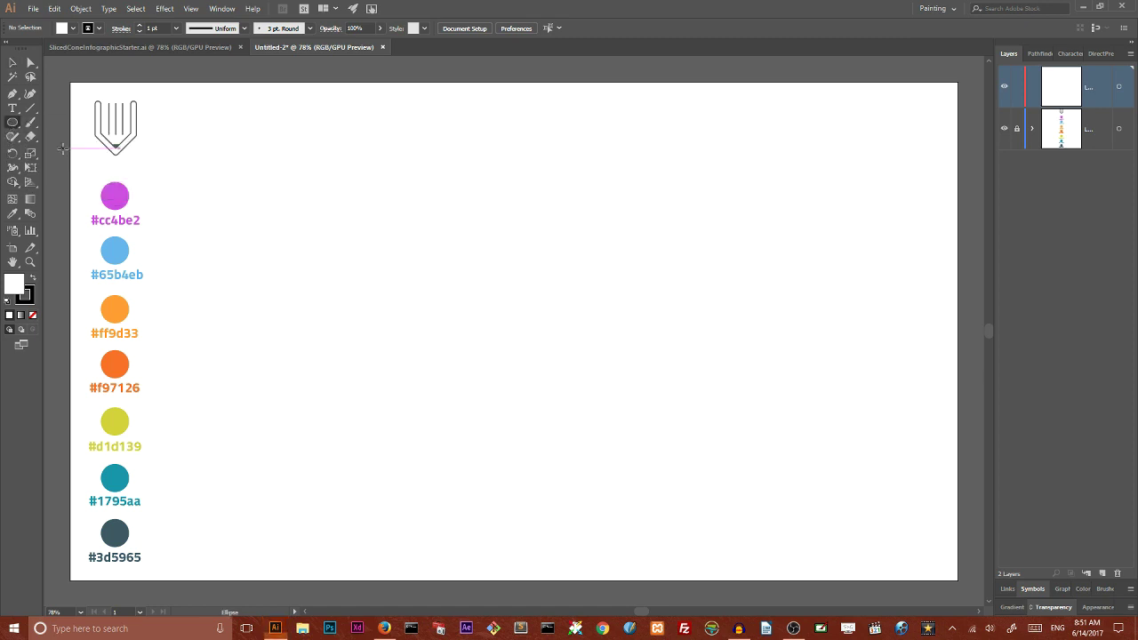
left_click(361, 240)
left_click_drag(508, 141, 480, 188)
left_click(521, 215)
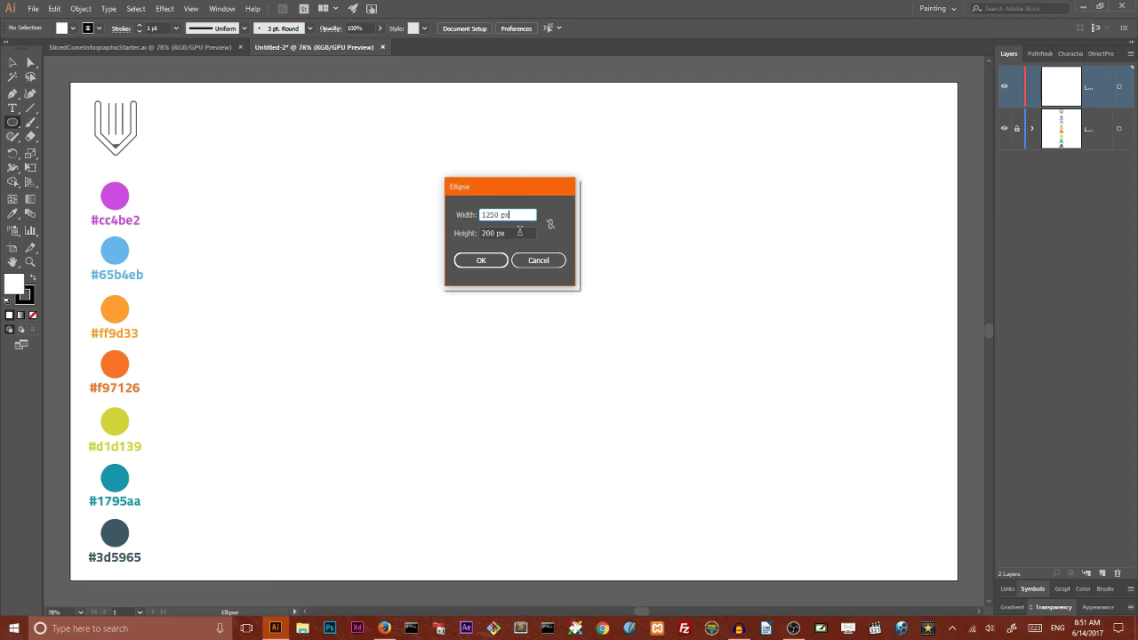
left_click(516, 233)
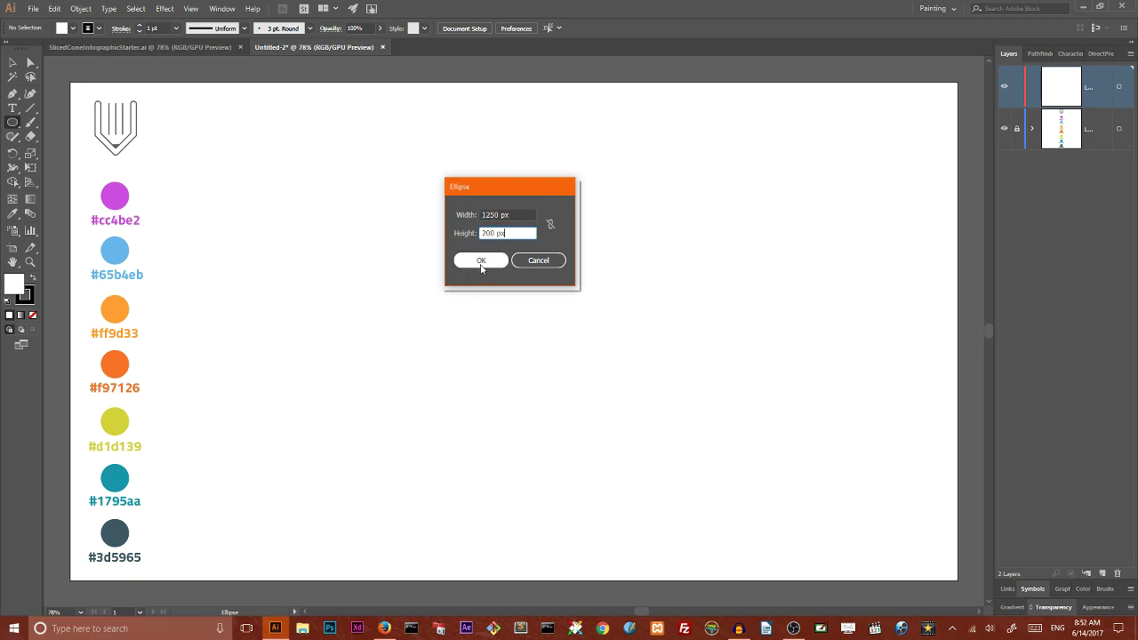
left_click(483, 260)
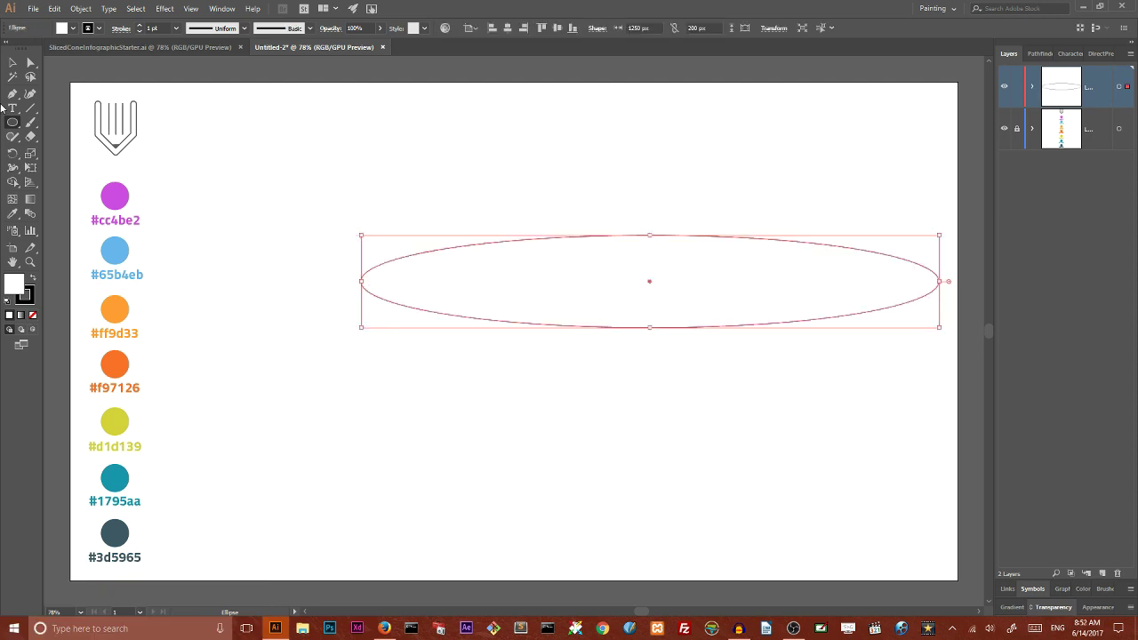
Center the ellipse horizontally and vertically on the artboard
left_click(12, 62)
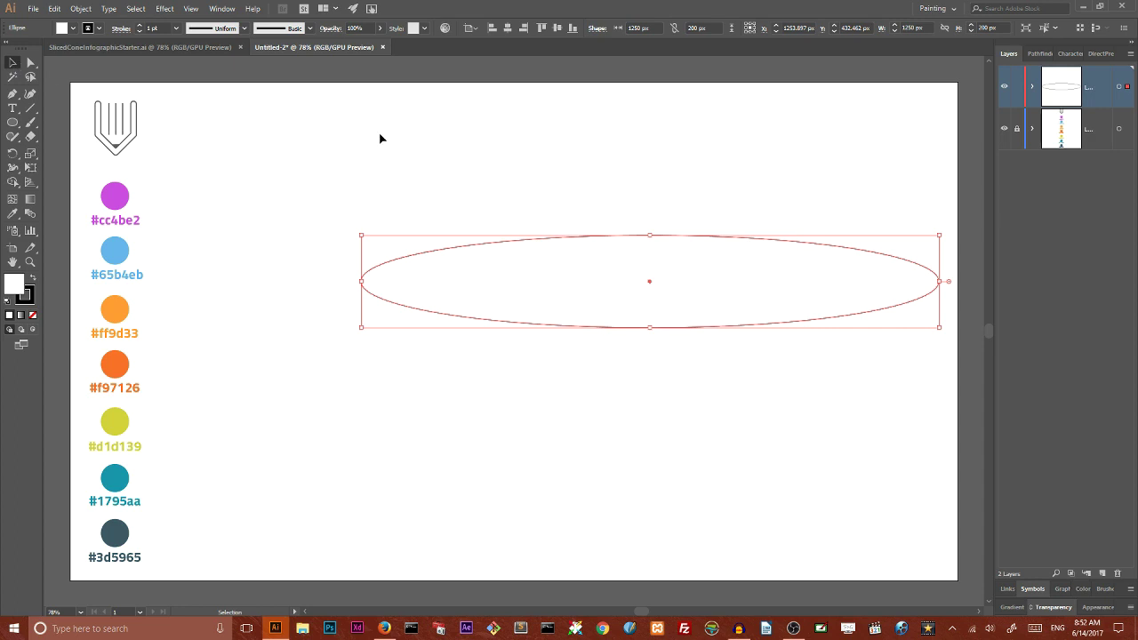
left_click(508, 29)
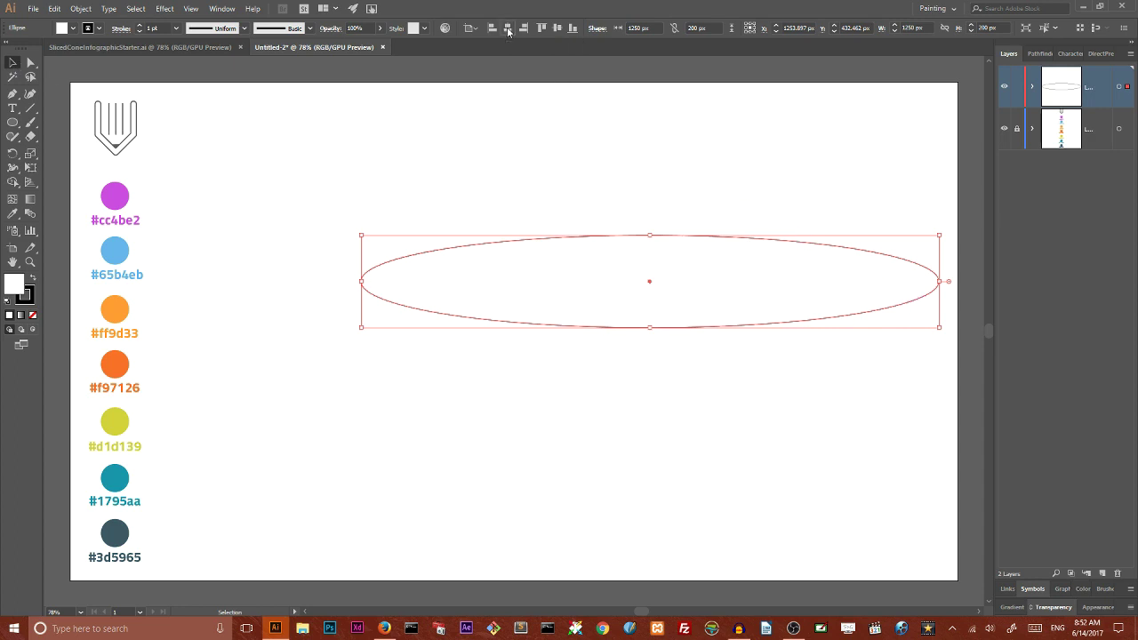
left_click(560, 28)
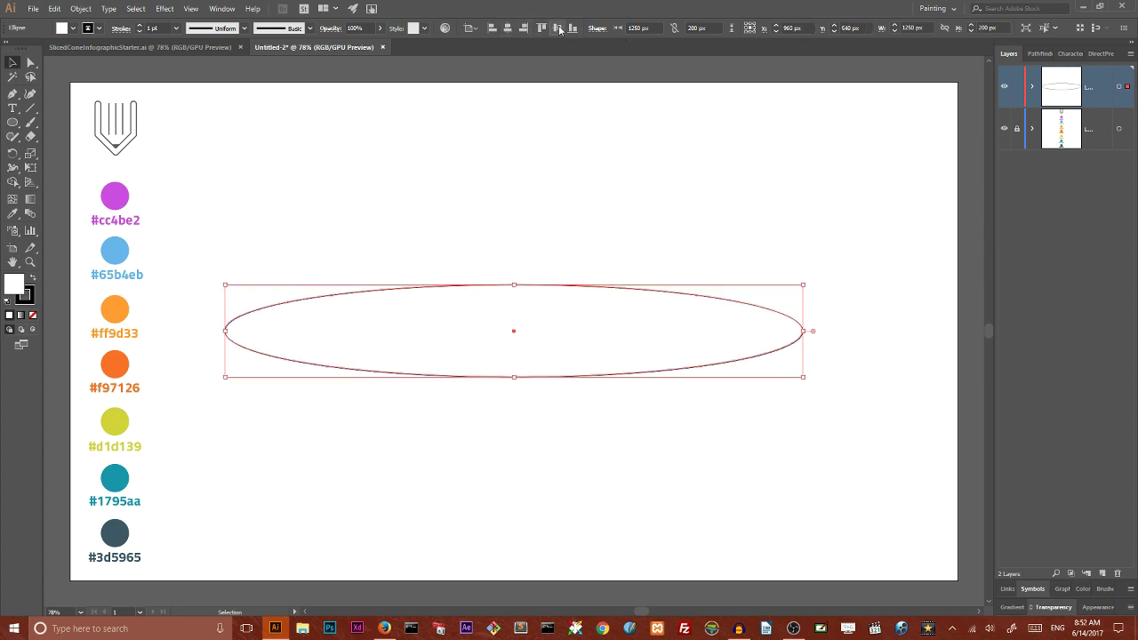
left_click(473, 29)
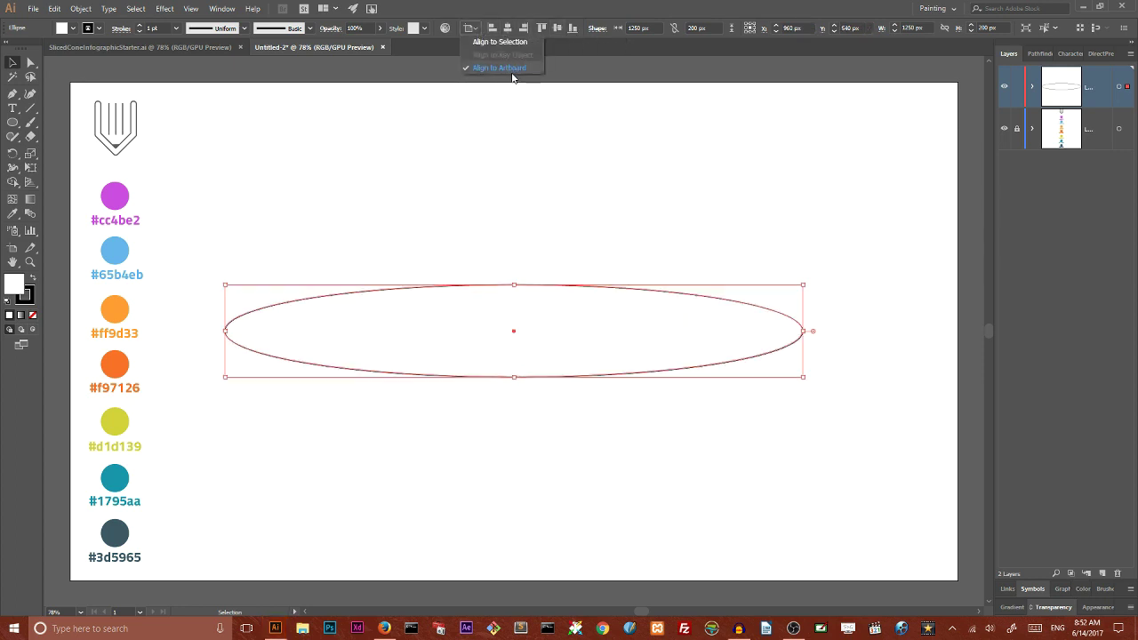
left_click(530, 7)
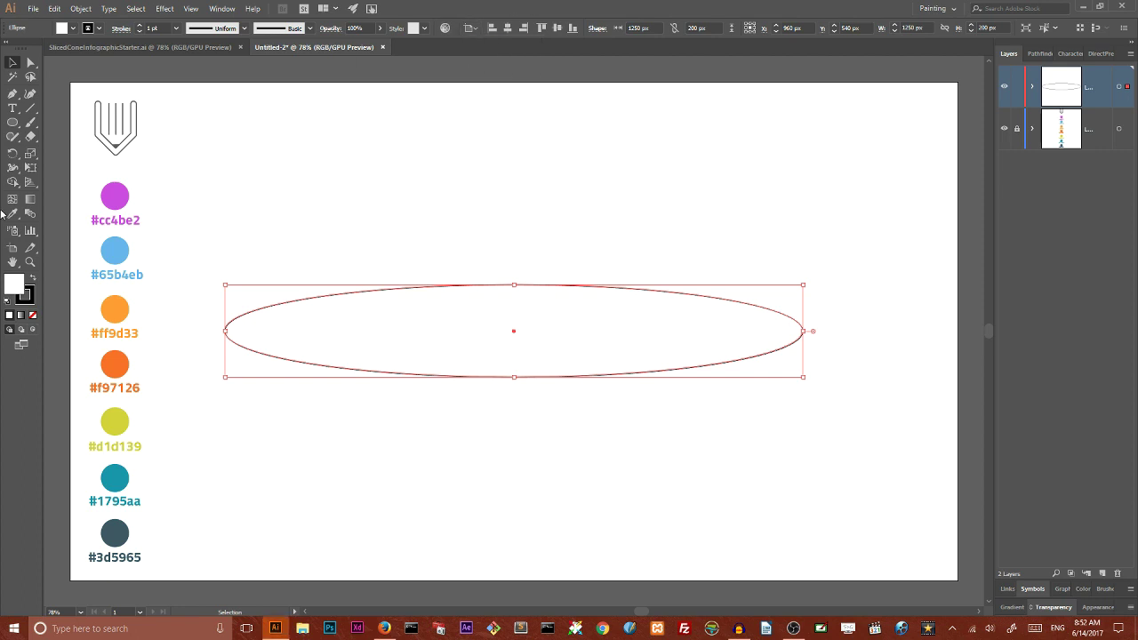
Fill the ellipse with the teal #1795aa swatch color using the Eyedropper, without a stroke
left_click(12, 214)
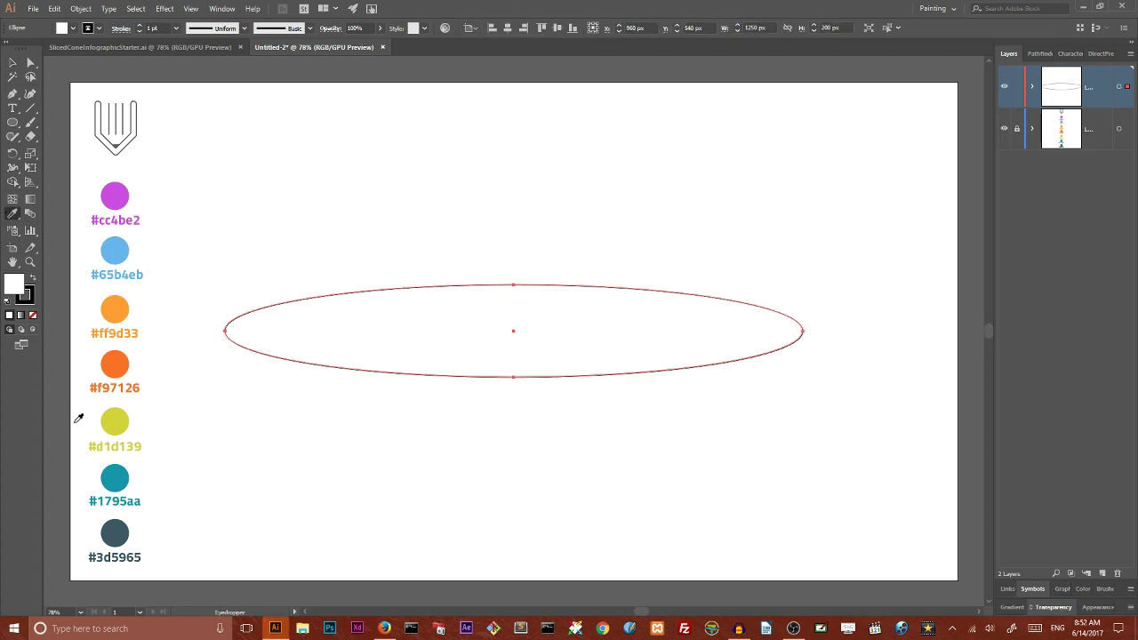
left_click(125, 473)
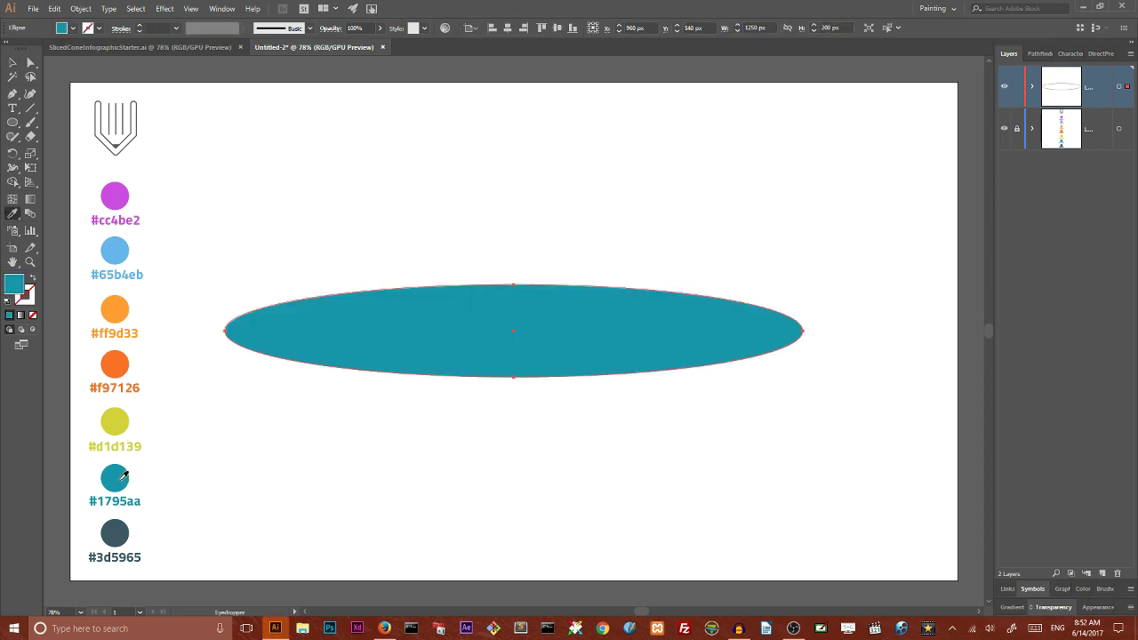
left_click(13, 62)
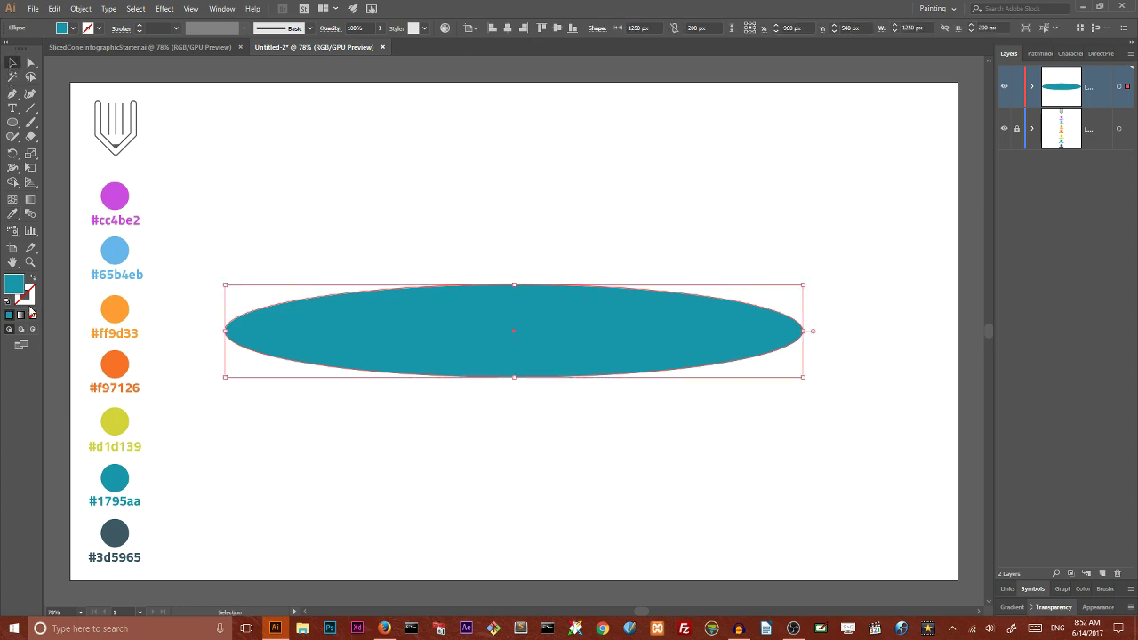
left_click(235, 188)
left_click(395, 322)
Draw a horizontal line about 1606 px long through the ellipse's center and align it vertically to the artboard's middle
left_click(34, 108)
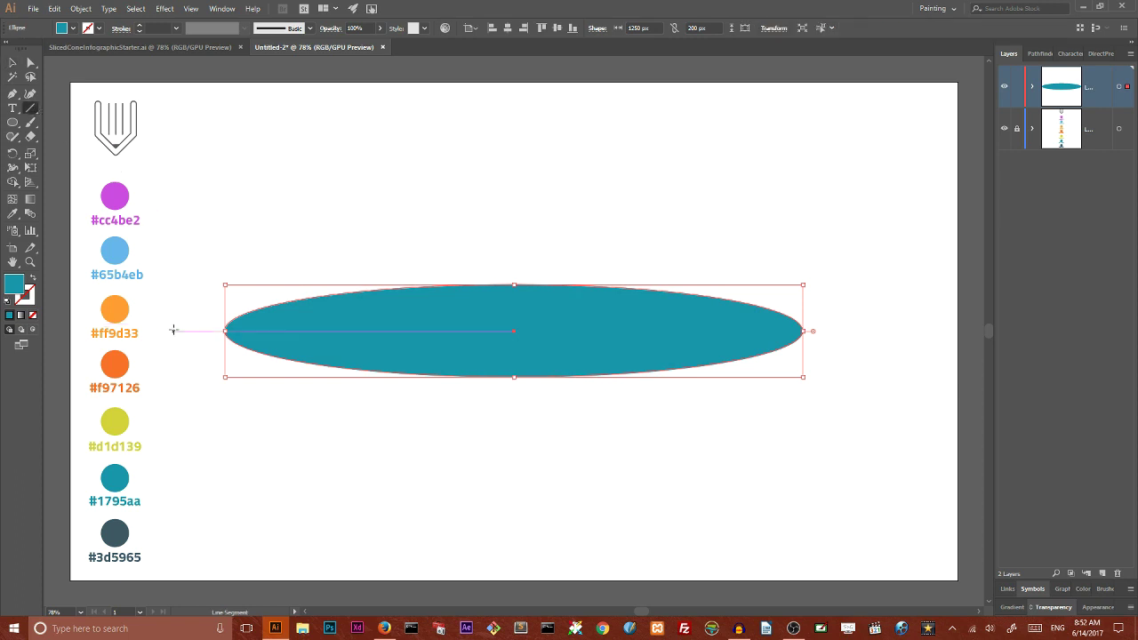
left_click_drag(174, 330, 916, 331)
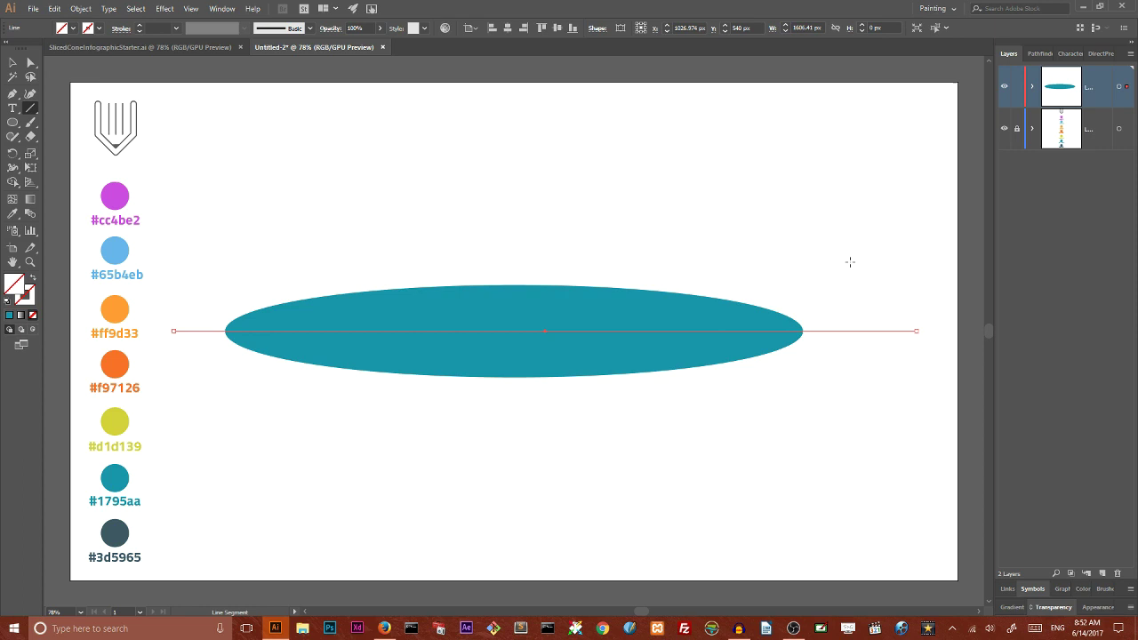
left_click(559, 28)
Select the ellipse and the line and remove the ellipse's lower half with the Shape Builder tool
left_click(15, 62)
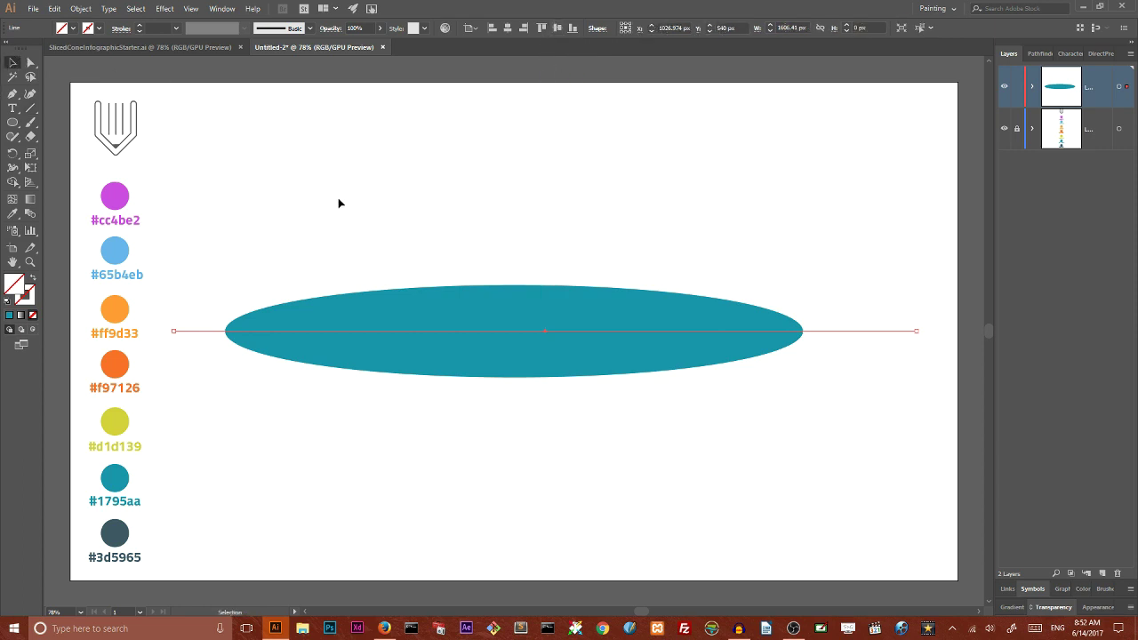
left_click_drag(236, 149, 634, 502)
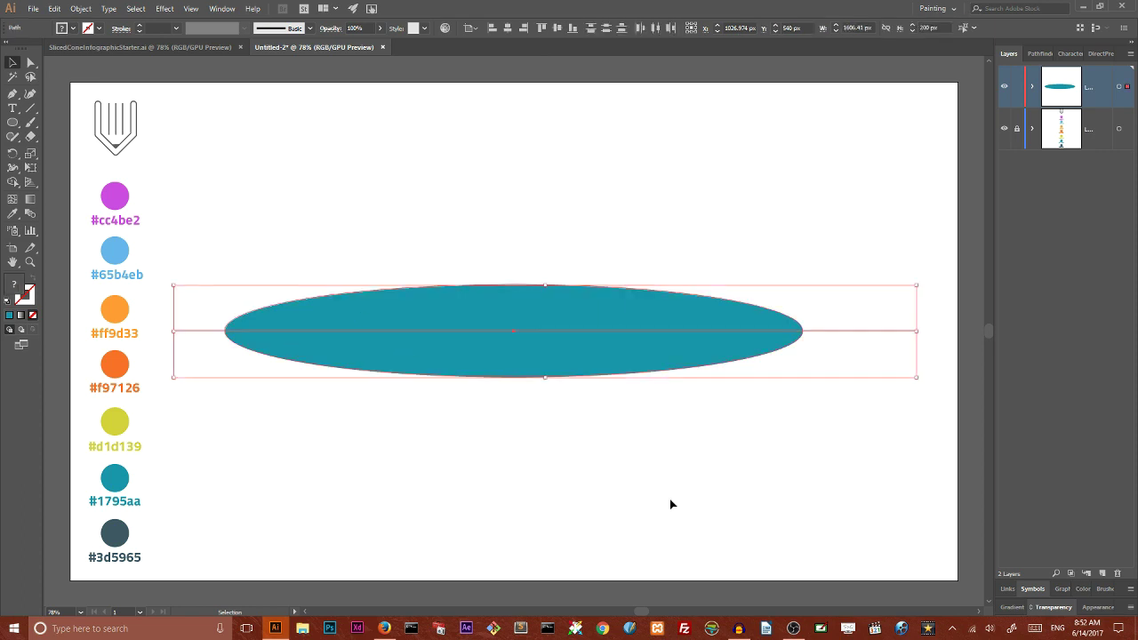
left_click(13, 182)
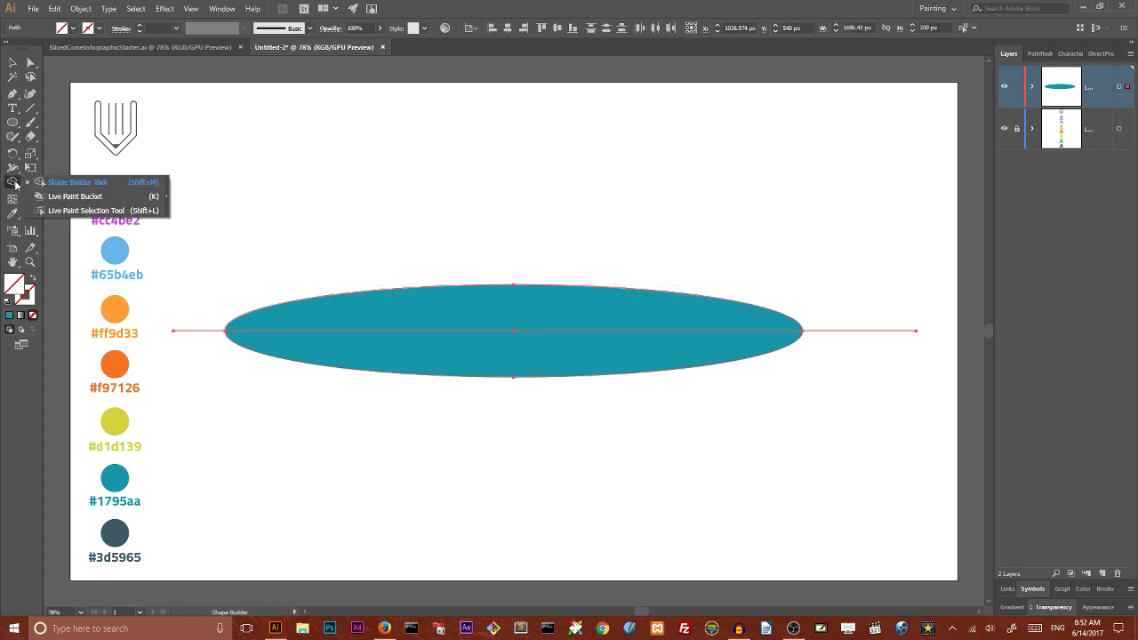
left_click(145, 183)
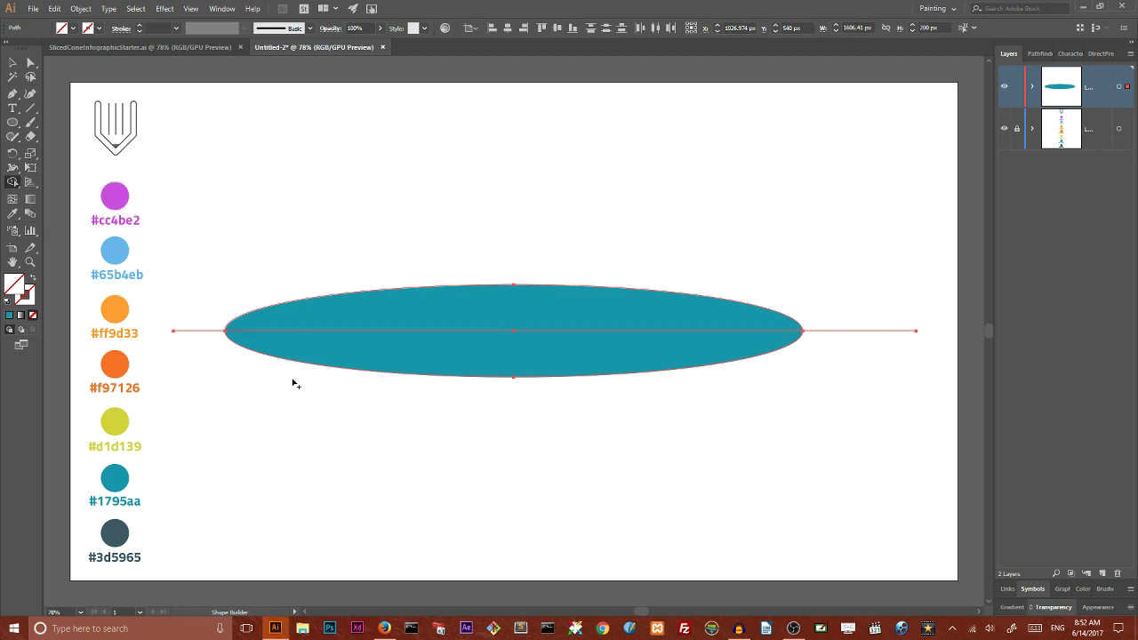
mouse_move(229, 350)
left_mouse_down()
mouse_move(665, 352)
mouse_move(537, 377)
left_mouse_up()
Delete the leftover line segments extending past both ends of the half ellipse
key("v")
left_click(200, 212)
left_click_drag(179, 243, 190, 387)
left_click(940, 282)
left_click_drag(859, 278, 800, 395)
key("Delete")
left_click_drag(639, 353, 614, 338)
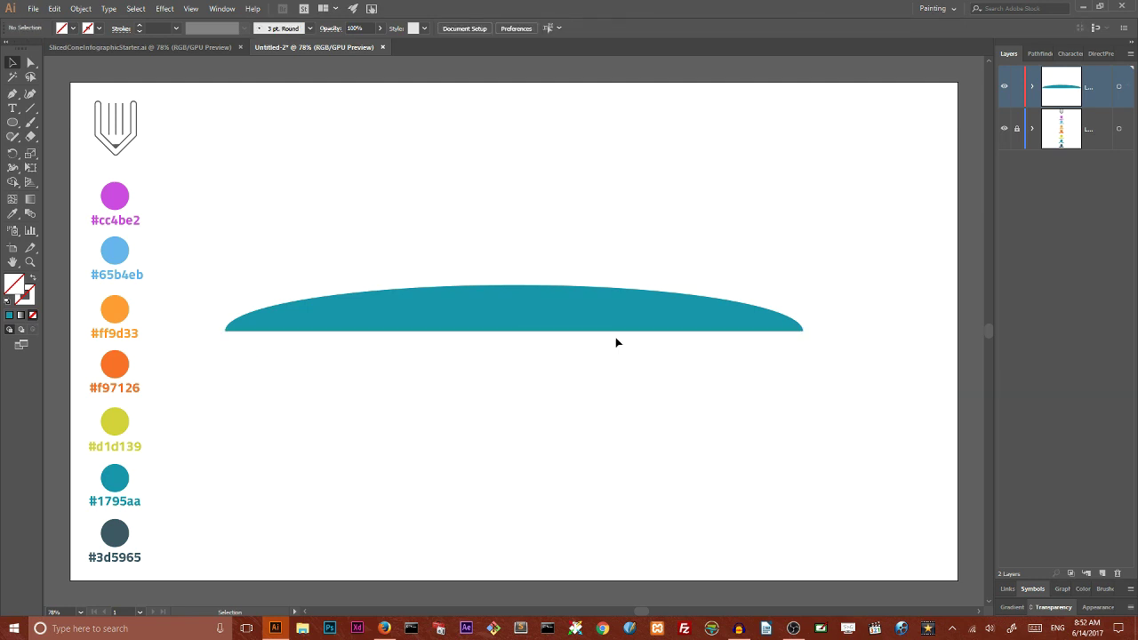
Save the teal half ellipse as a dynamic symbol with the Graphic export type and delete it from the artboard
left_click(529, 300)
left_click_drag(489, 305, 498, 175)
left_click(223, 8)
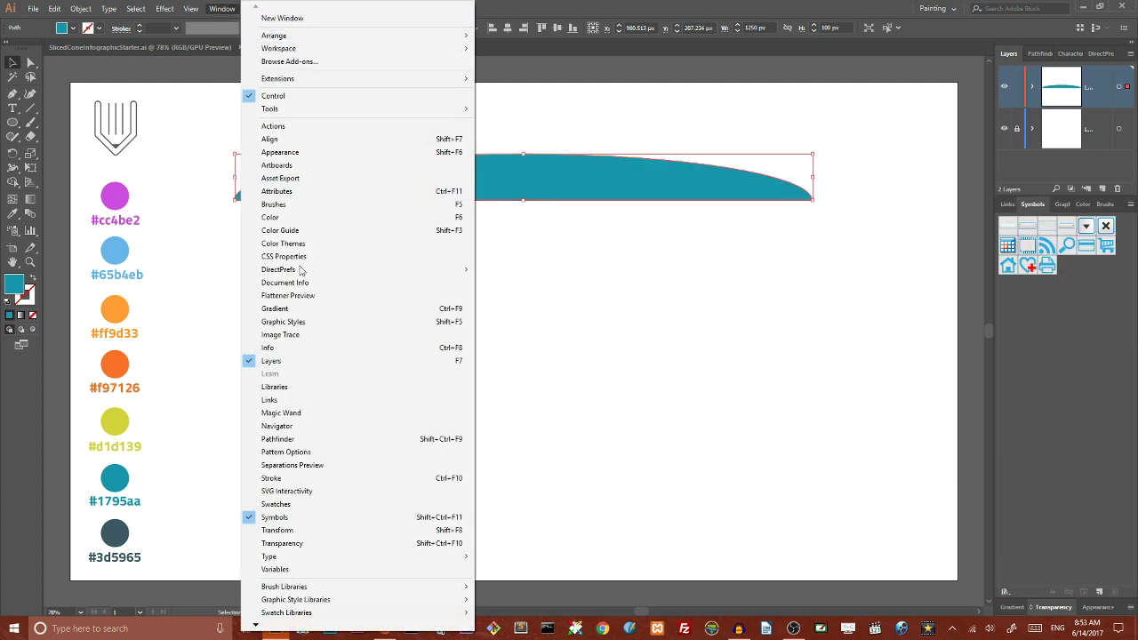
left_click(558, 160)
left_click_drag(558, 160, 1078, 362)
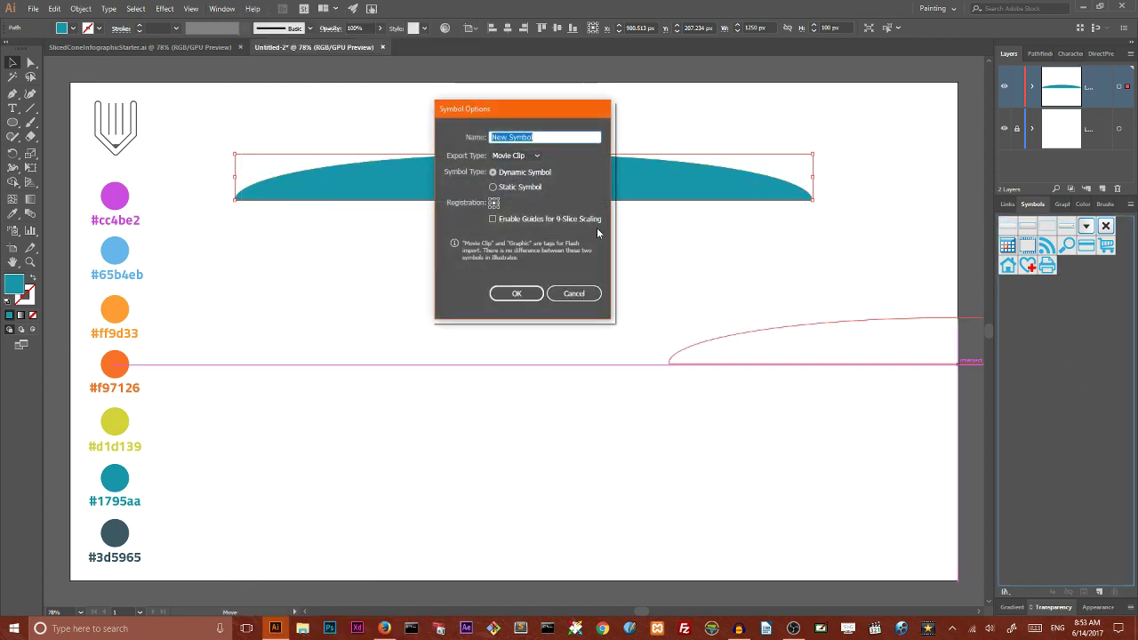
left_click(512, 157)
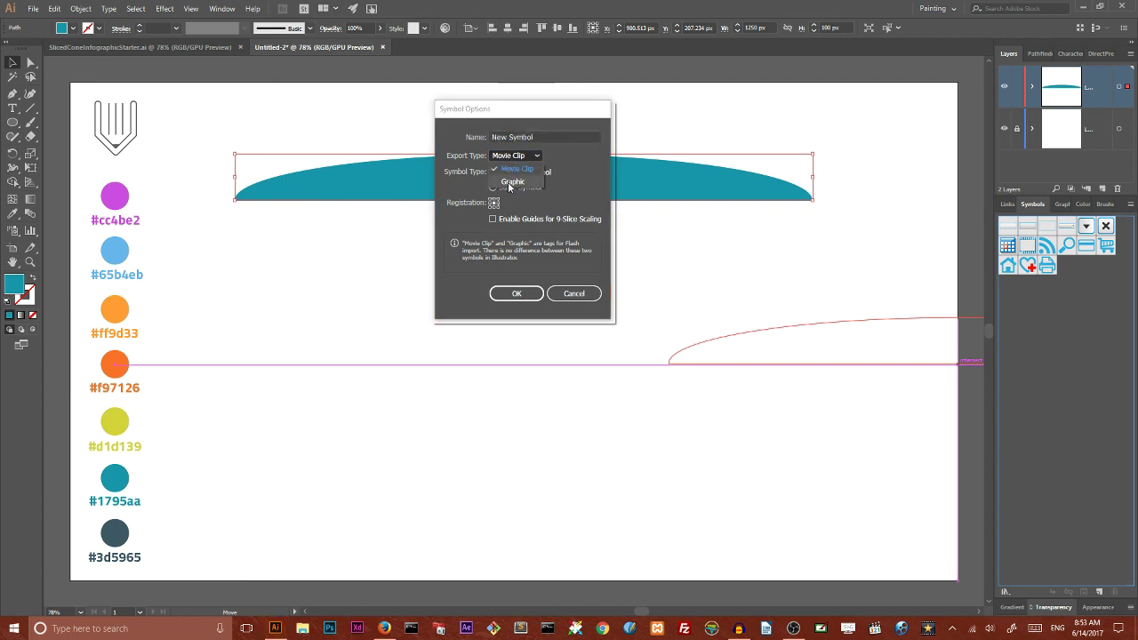
left_click(510, 186)
left_click(522, 296)
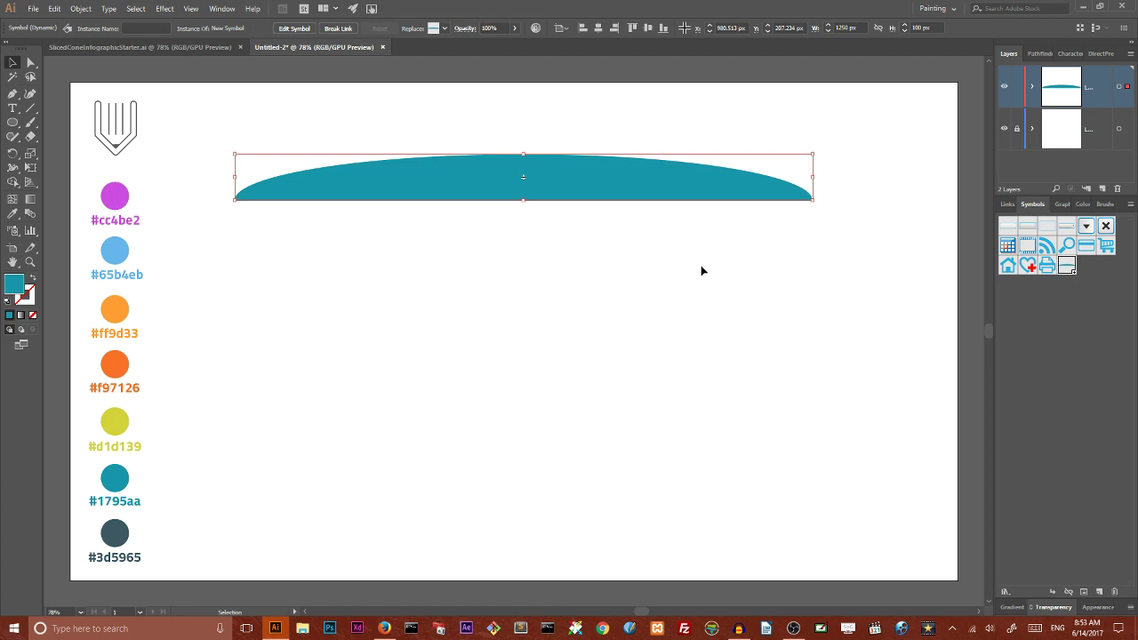
key("Delete")
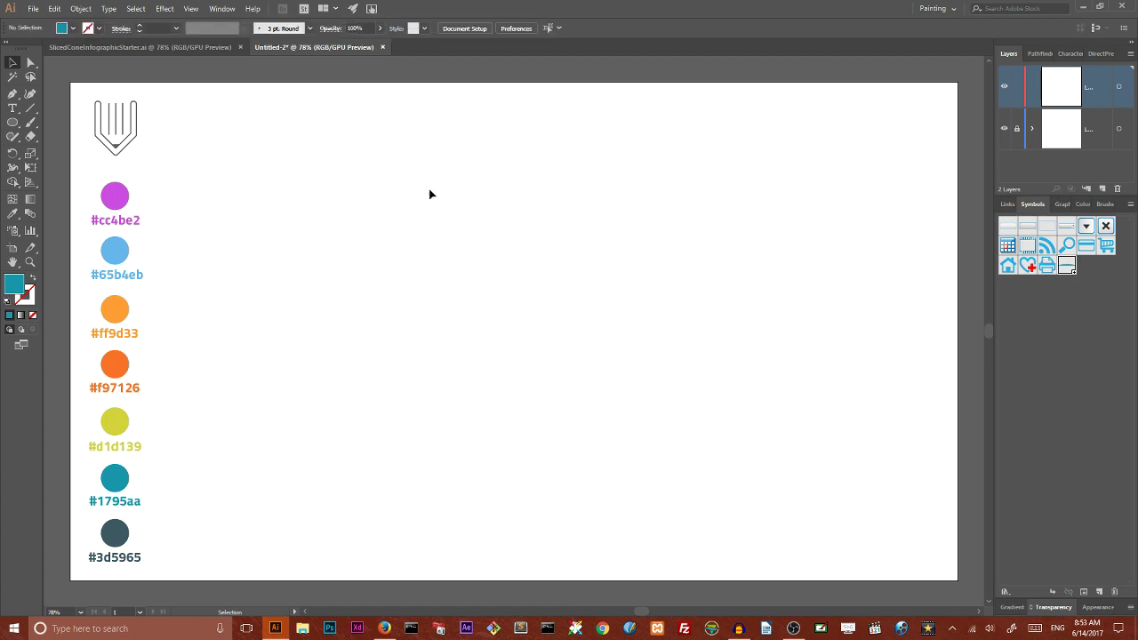
Draw an upright triangle about 814 by 705 px with the Polygon tool, keeping its base horizontal
left_click(12, 122)
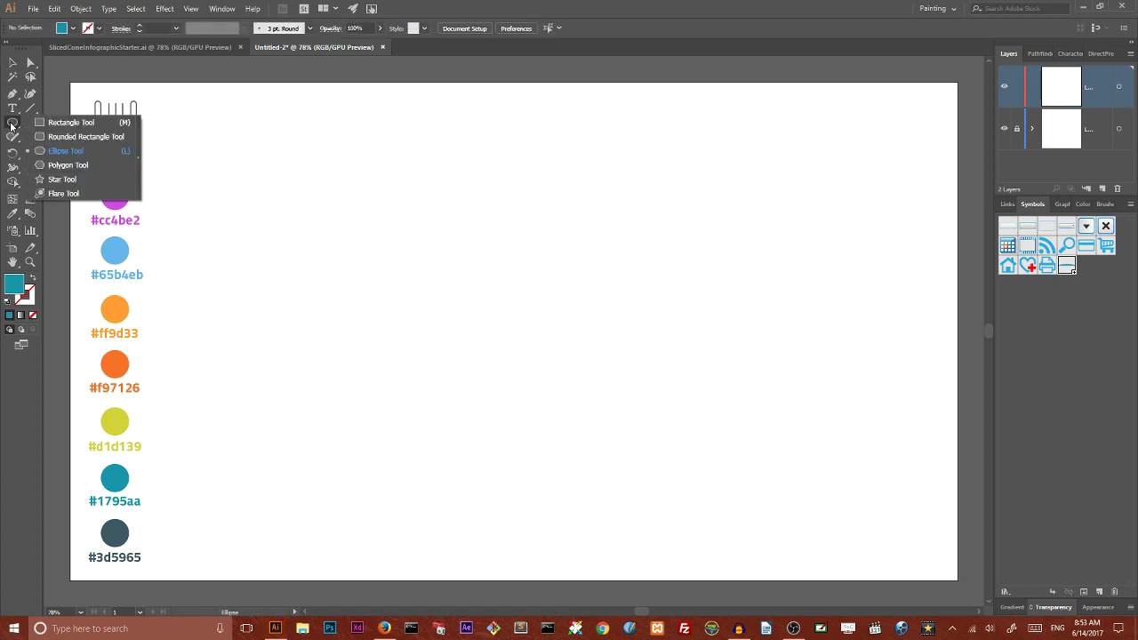
left_click(67, 167)
left_click_drag(414, 254, 567, 338)
key("Up")
key("Up")
key("Up")
key("Down")
key("Down")
key("Down")
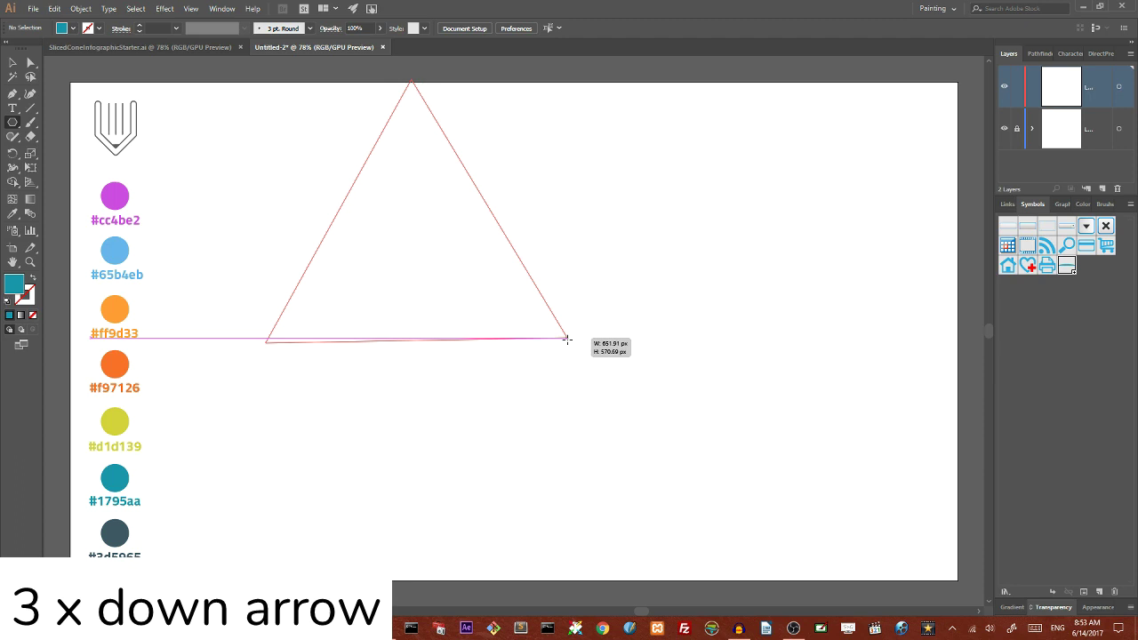
left_click_drag(567, 339, 621, 325)
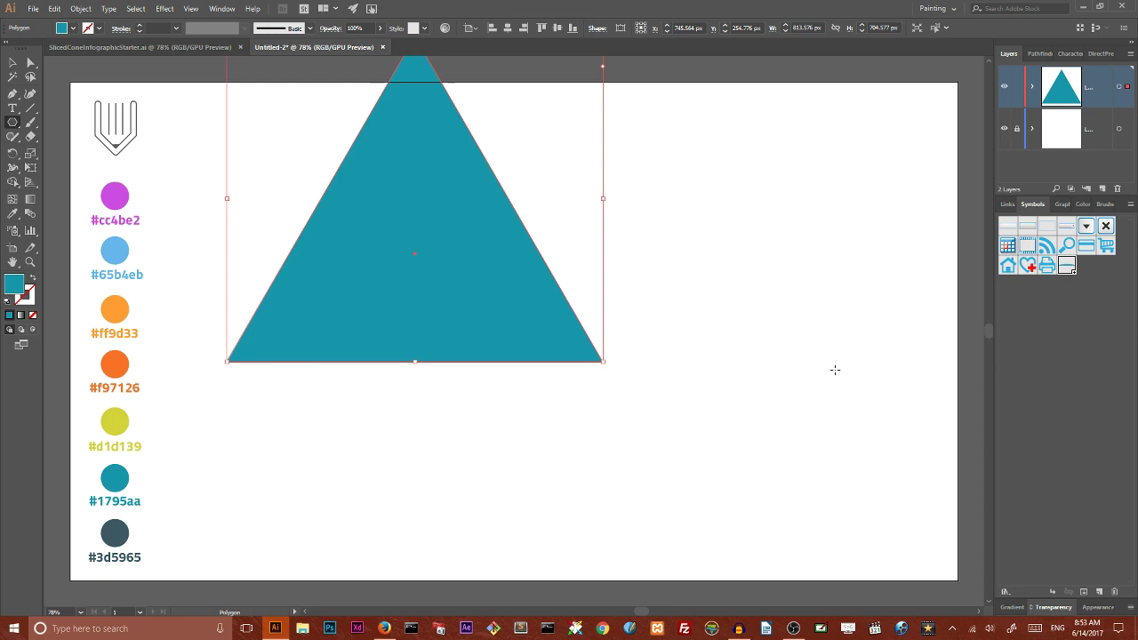
Move the triangle down into the artboard and center it horizontally and vertically on the artboard
left_click(13, 62)
left_click_drag(399, 142, 485, 252)
left_click(508, 27)
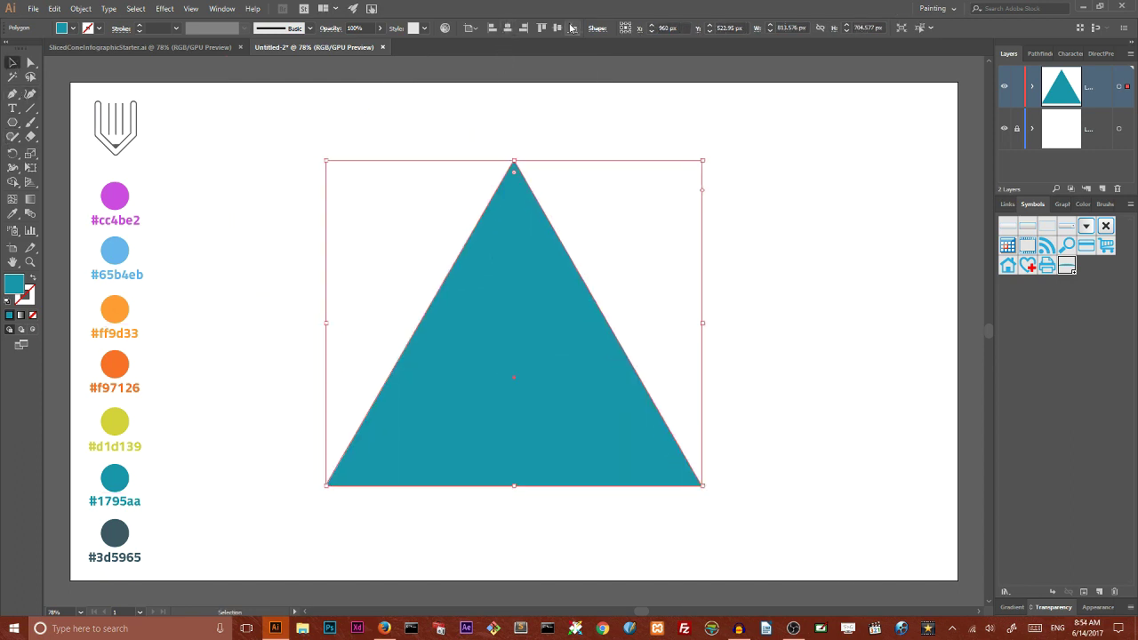
left_click(571, 28)
left_click(276, 140)
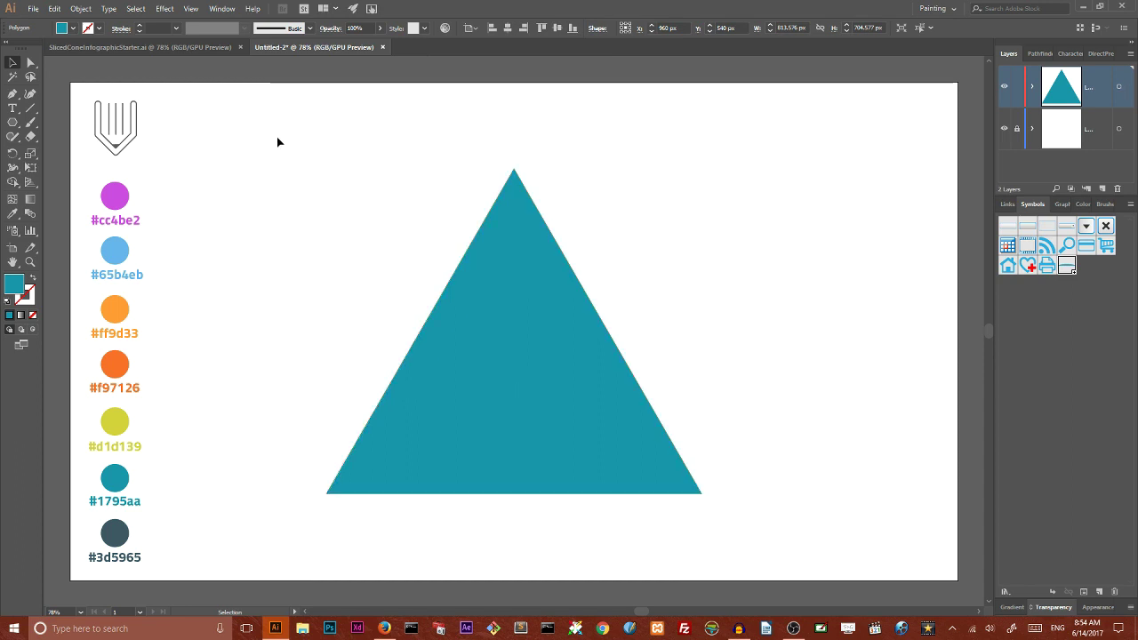
Select the triangle's apex and right base anchor points and left-align them to the selection, forming a right triangle
left_click(30, 62)
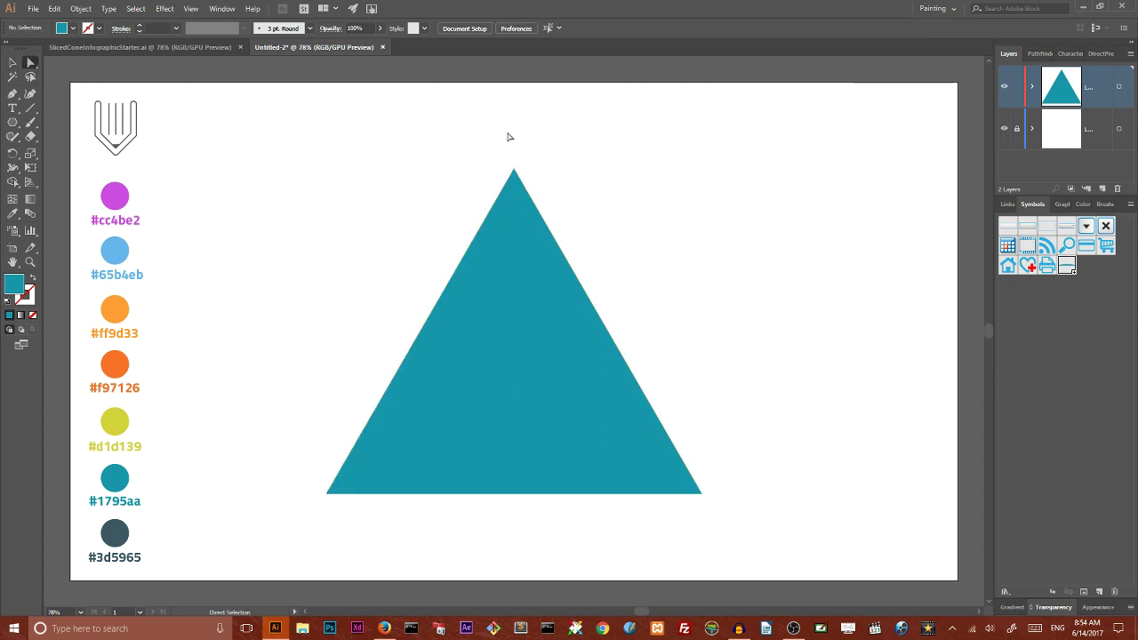
left_click_drag(502, 110, 740, 538)
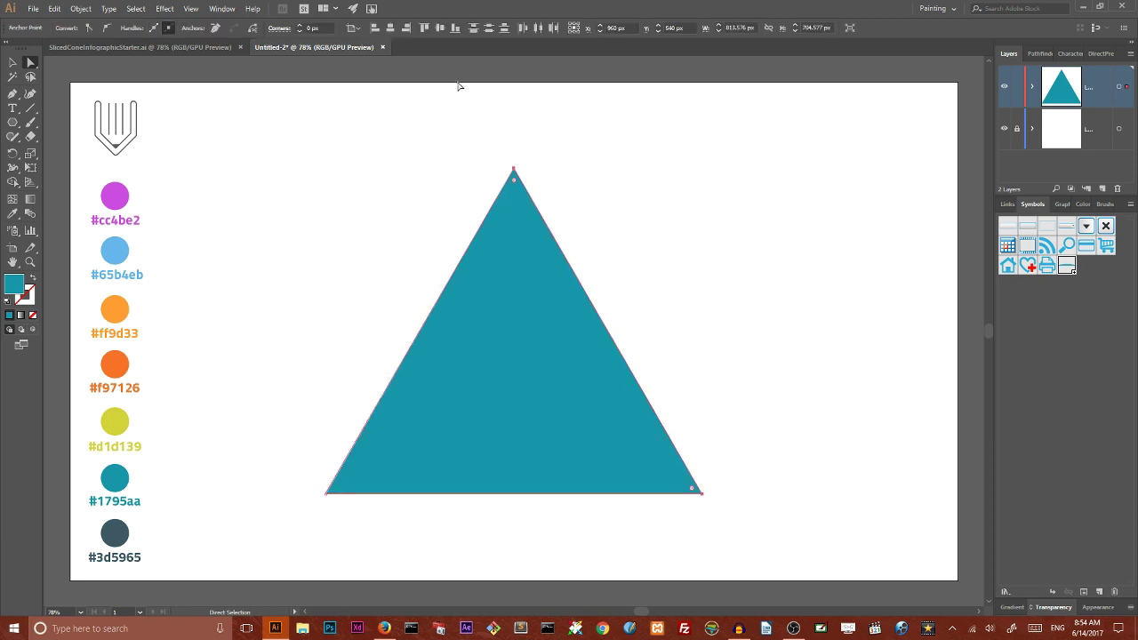
left_click(354, 27)
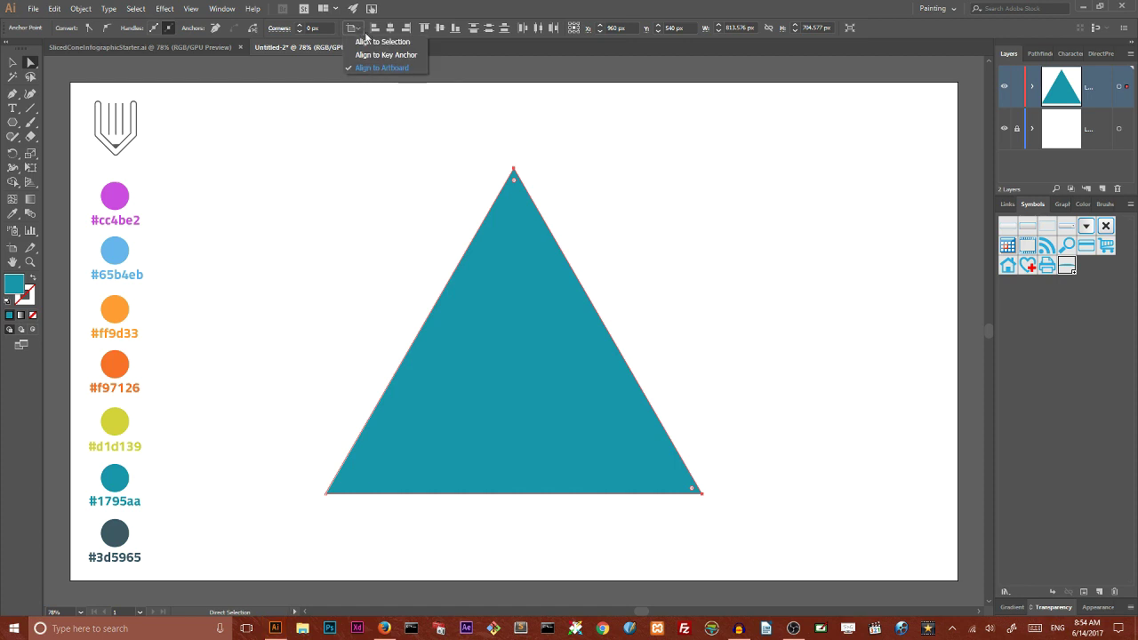
left_click(374, 43)
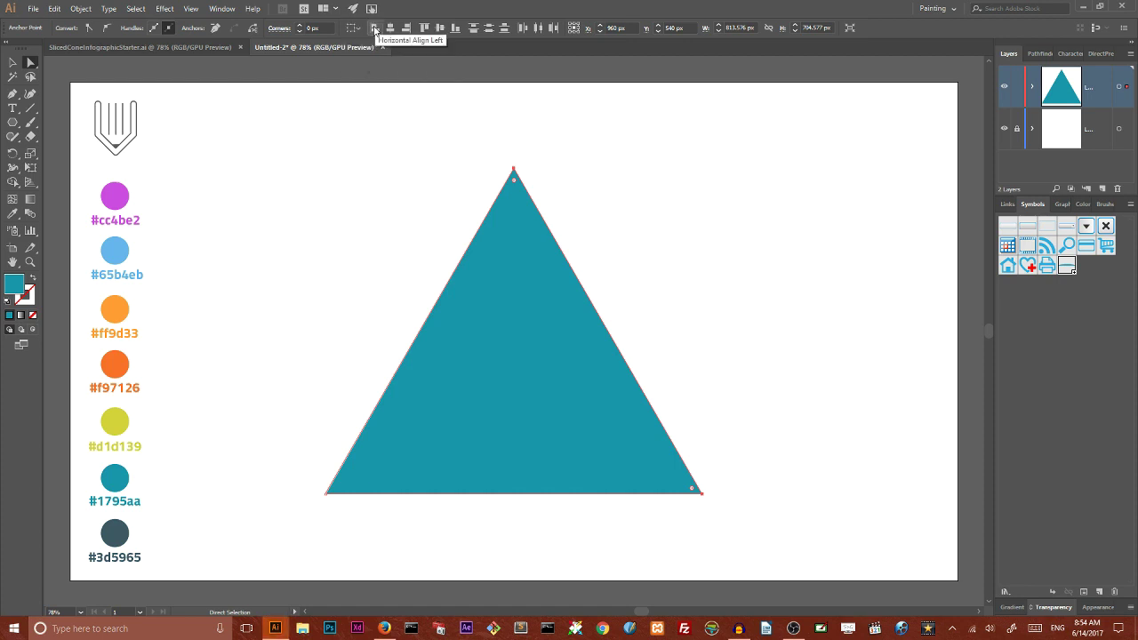
left_click(374, 30)
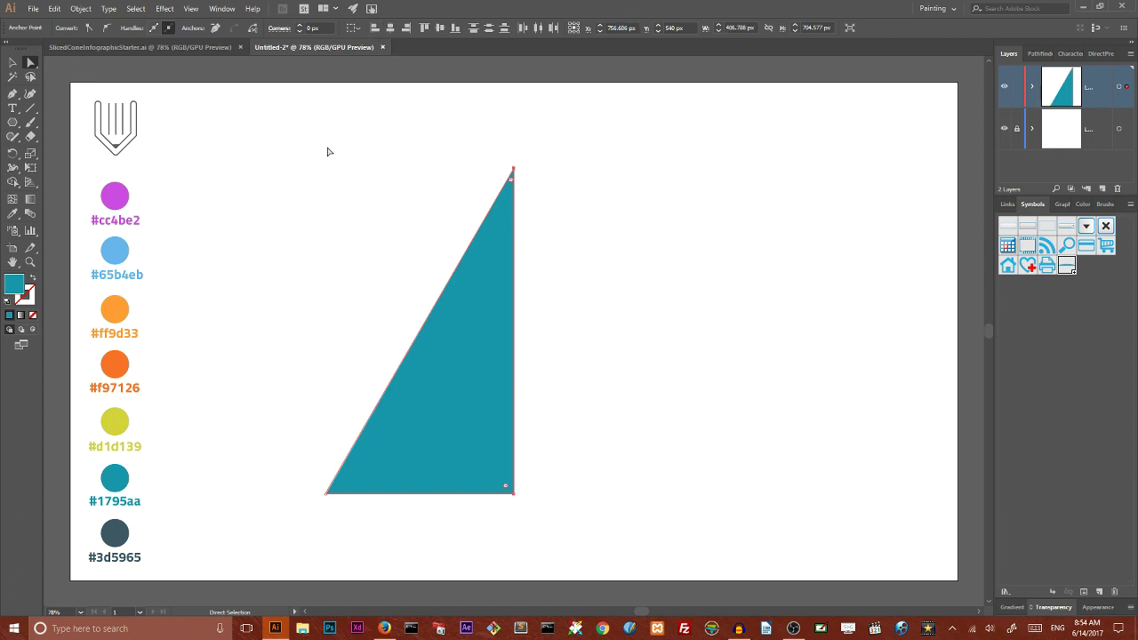
left_click(325, 156)
Set the right triangle's size to 310 px wide and 700 px high
left_click(12, 61)
left_click(488, 271)
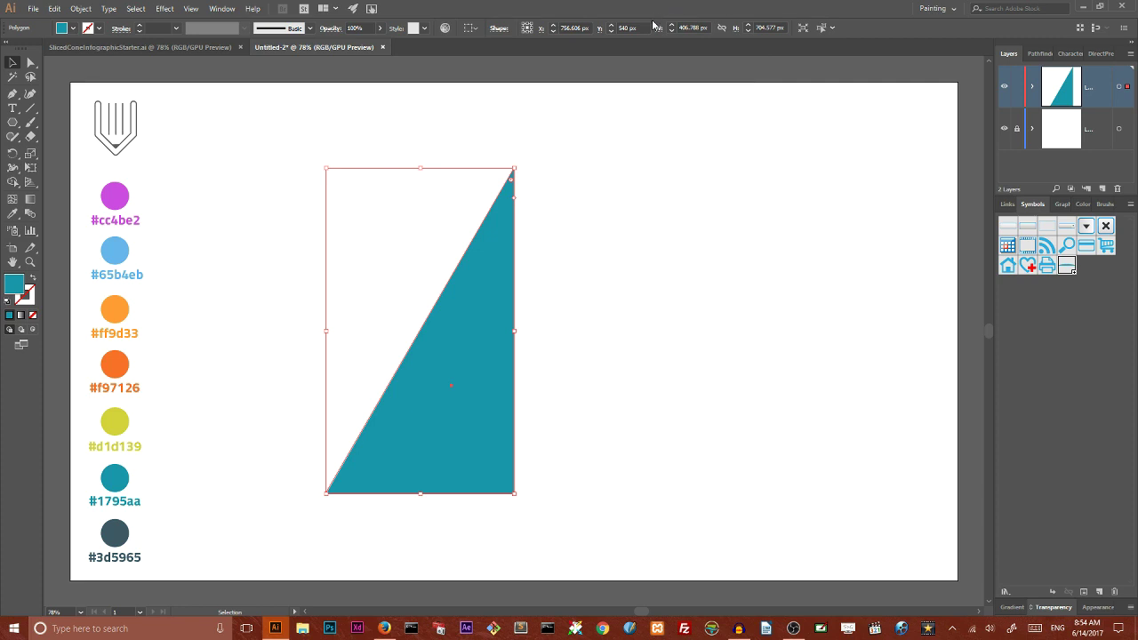
left_click(699, 28)
key("BackSpace")
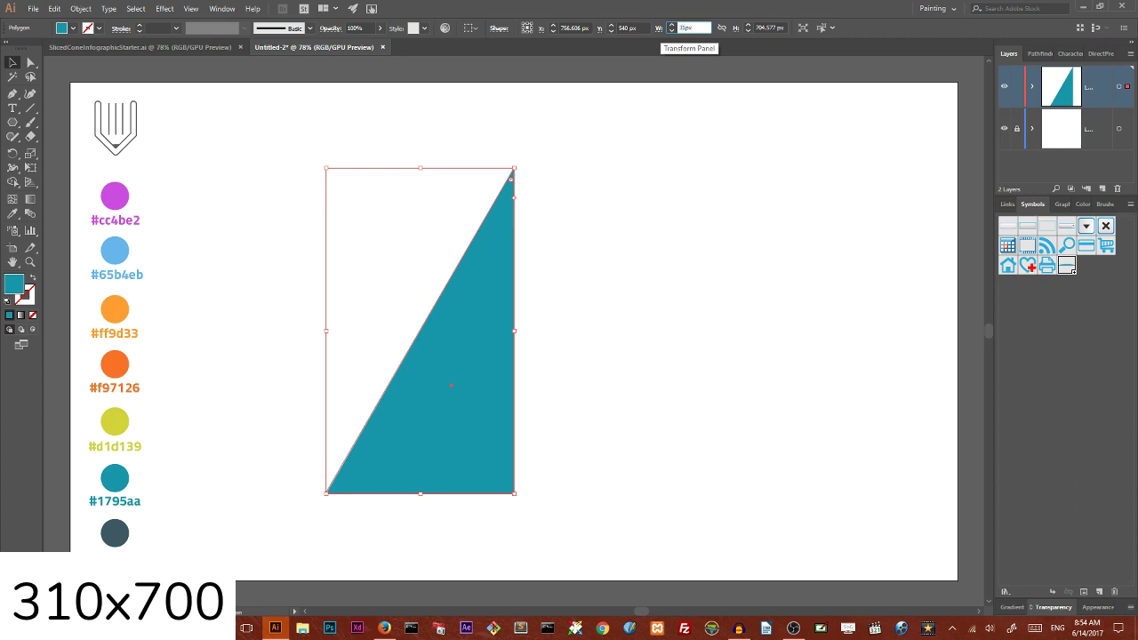
key("Return")
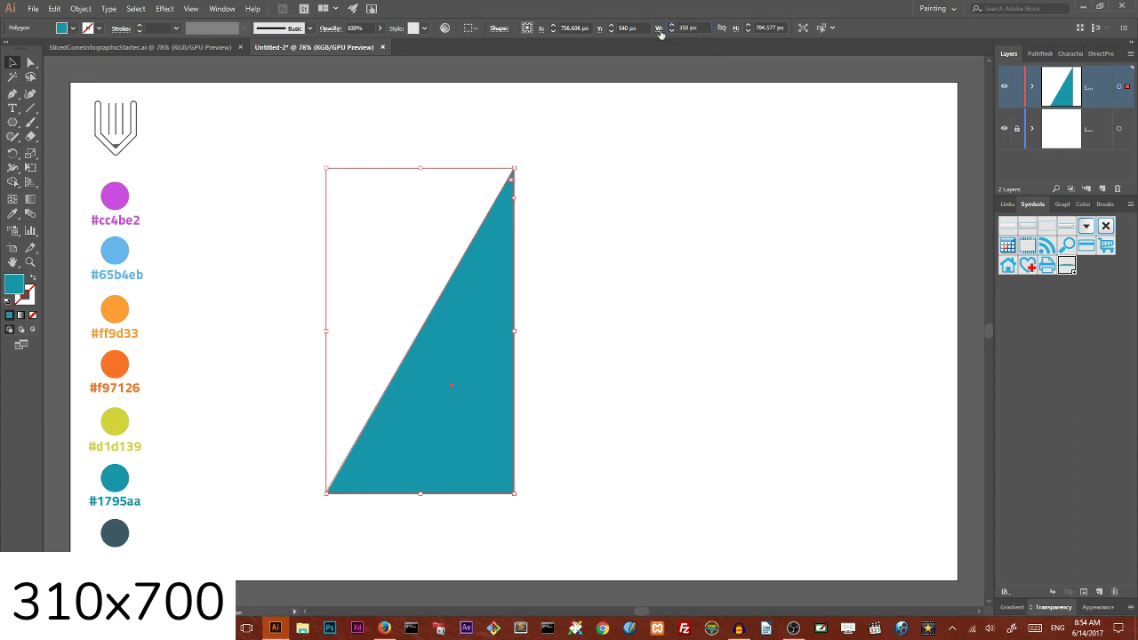
left_click(770, 28)
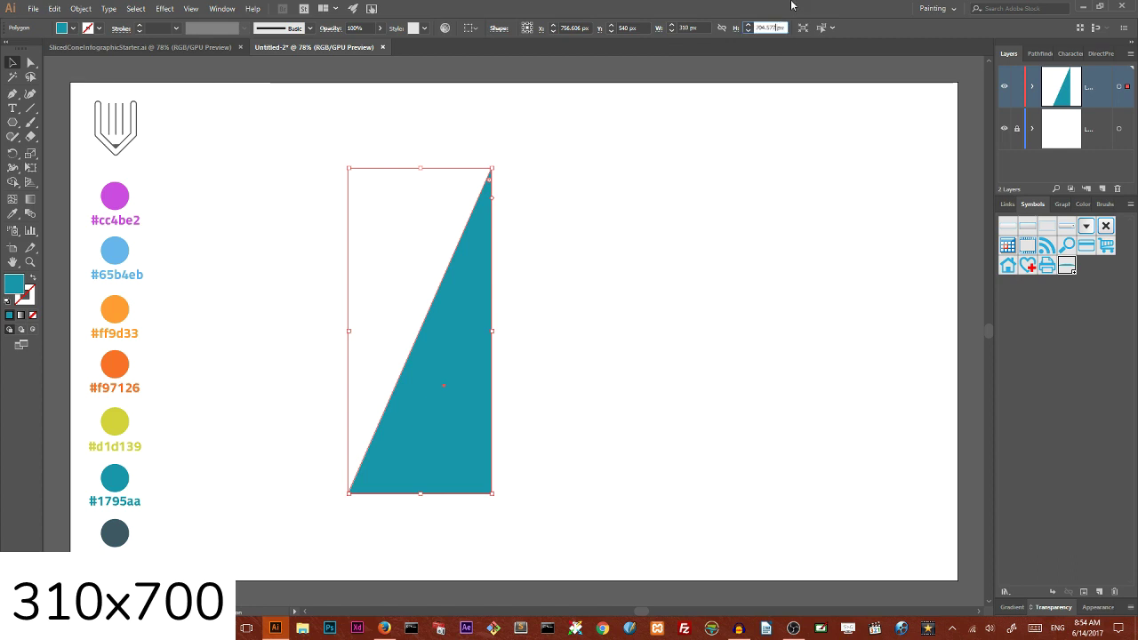
key("BackSpace")
key("BackSpace")
key("BackSpace")
key("BackSpace")
key("BackSpace")
type("0")
key("Return")
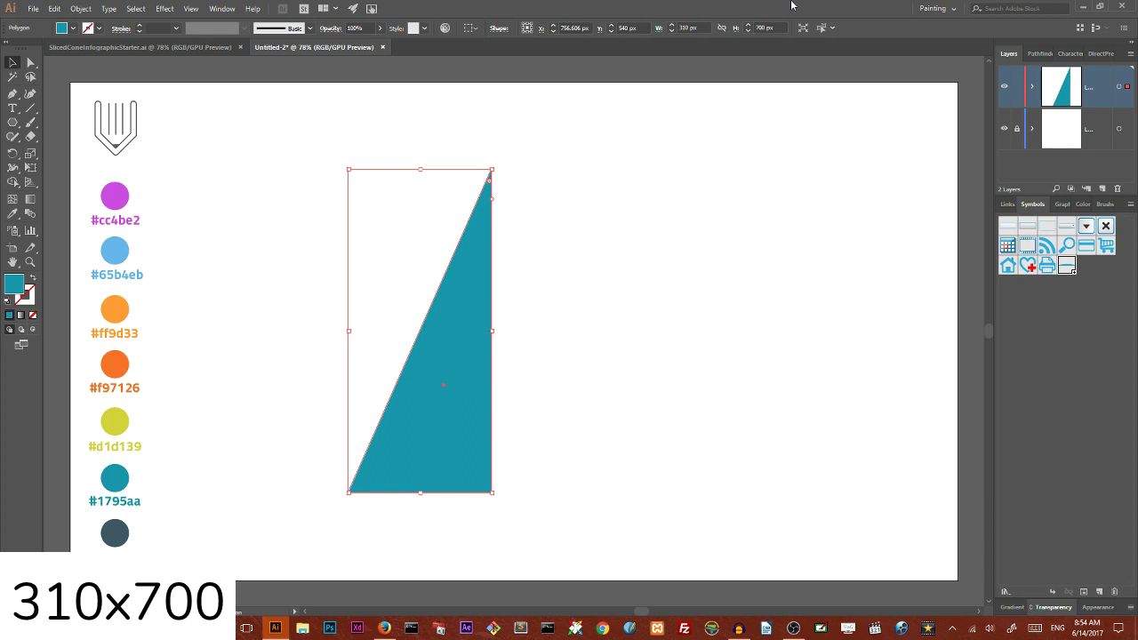
Reposition the right triangle and recolor it with the dark #3d5965 sample using the Eyedropper
left_click_drag(436, 350, 452, 313)
key("i")
left_click(114, 533)
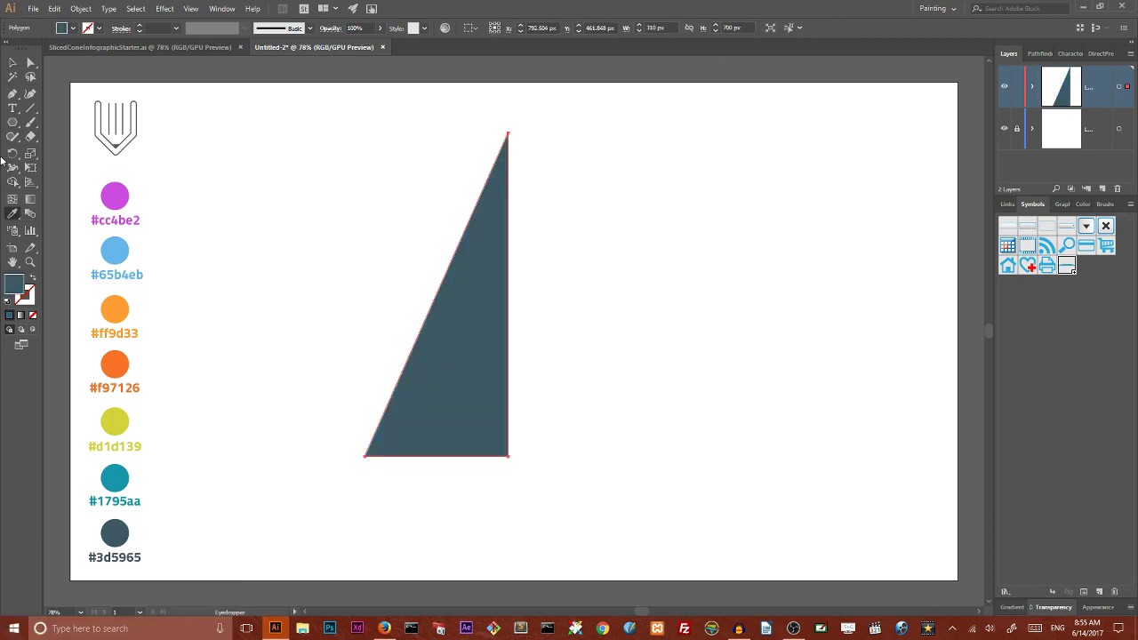
left_click(12, 61)
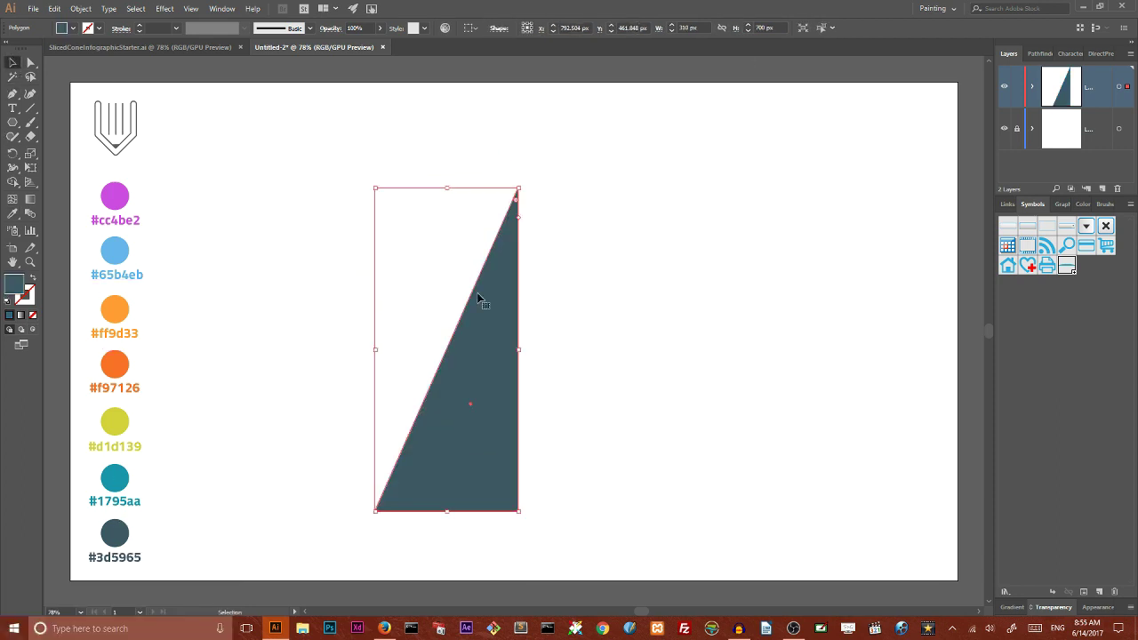
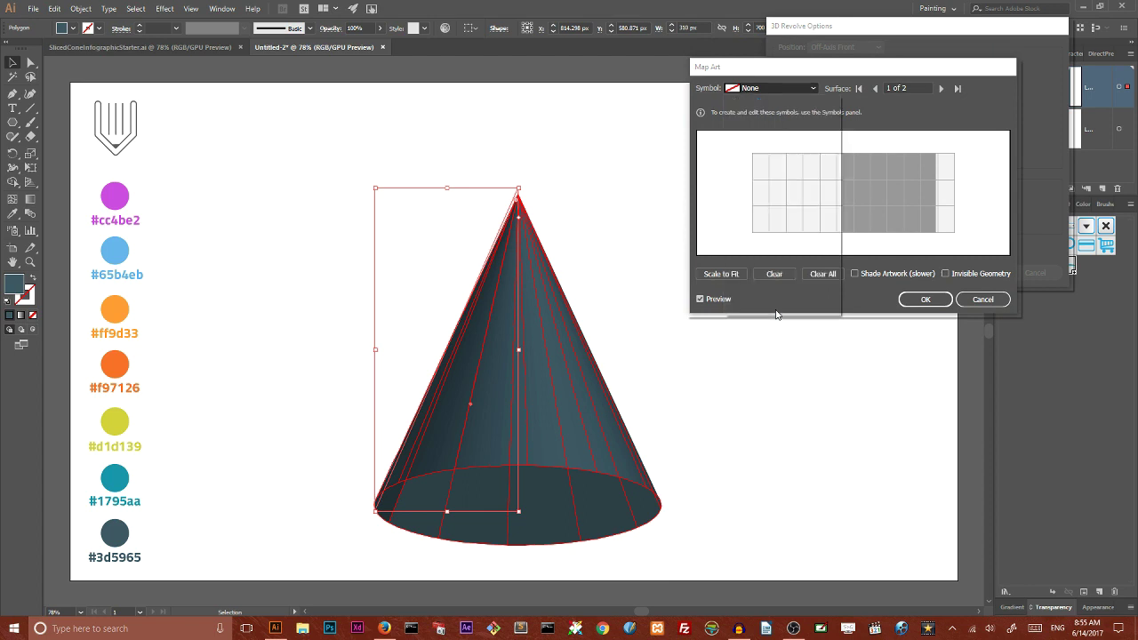
Map the half-ellipse symbol along the base of the cone's surface 1 of 2, make it taller, enable Invisible Geometry, and apply the 3D Revolve
left_click(946, 274)
left_click_drag(869, 193, 853, 228)
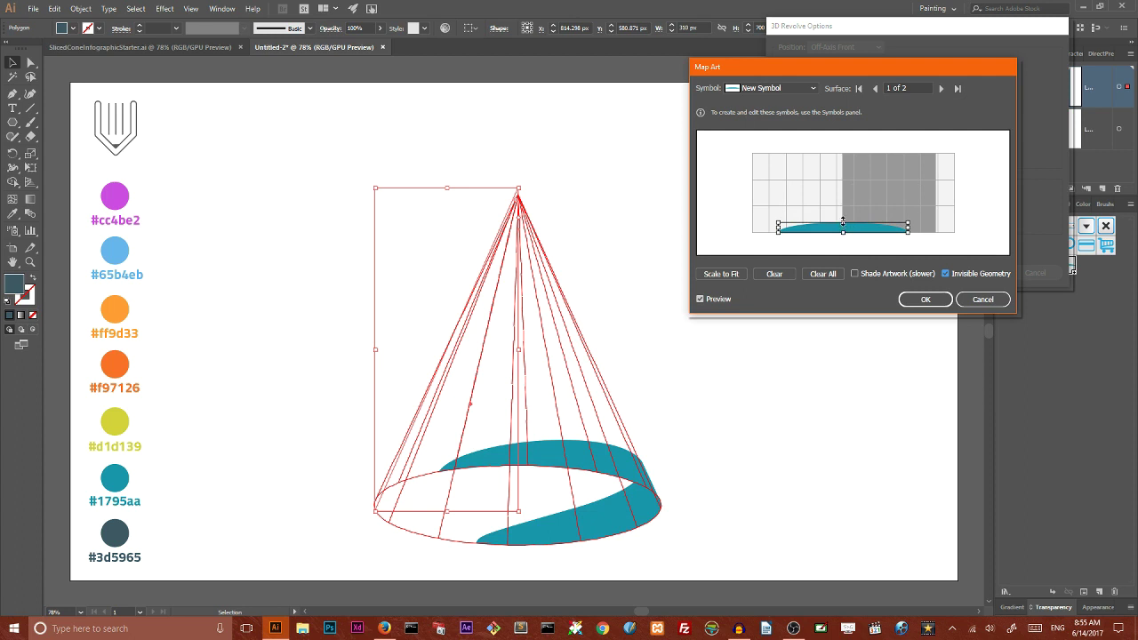
left_click_drag(843, 222, 895, 212)
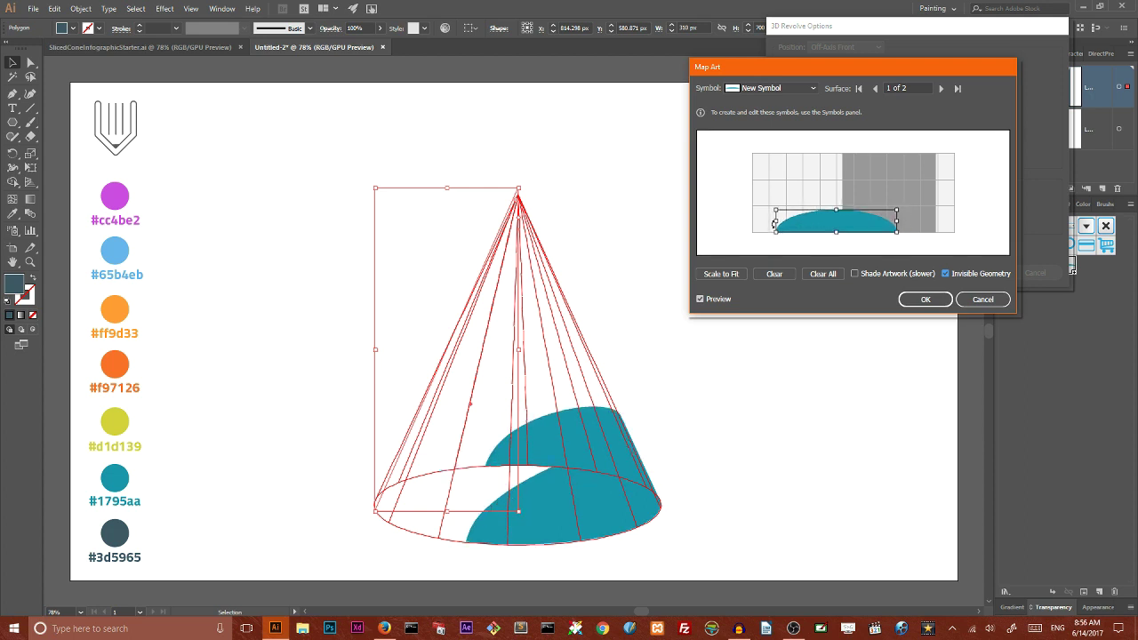
left_click_drag(776, 221, 779, 221)
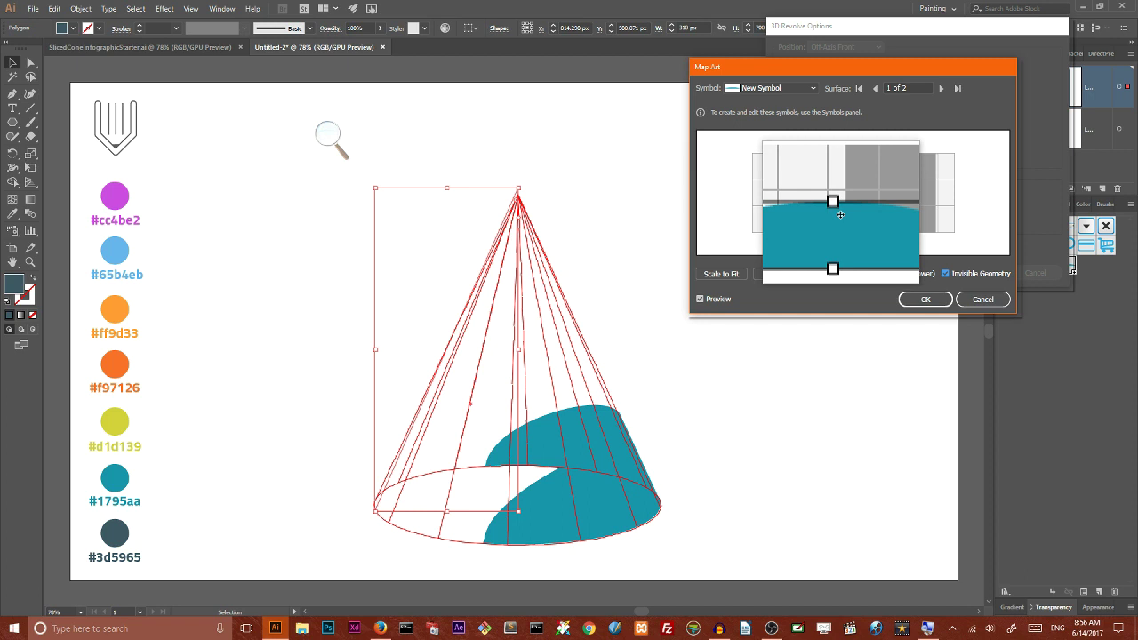
left_click(921, 302)
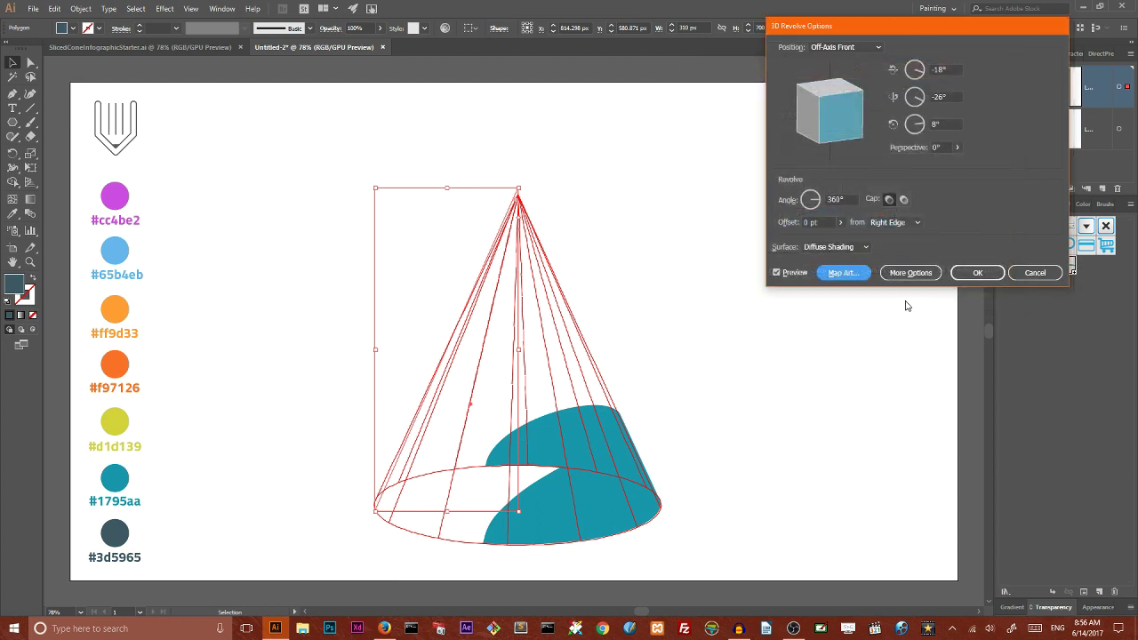
left_click(977, 273)
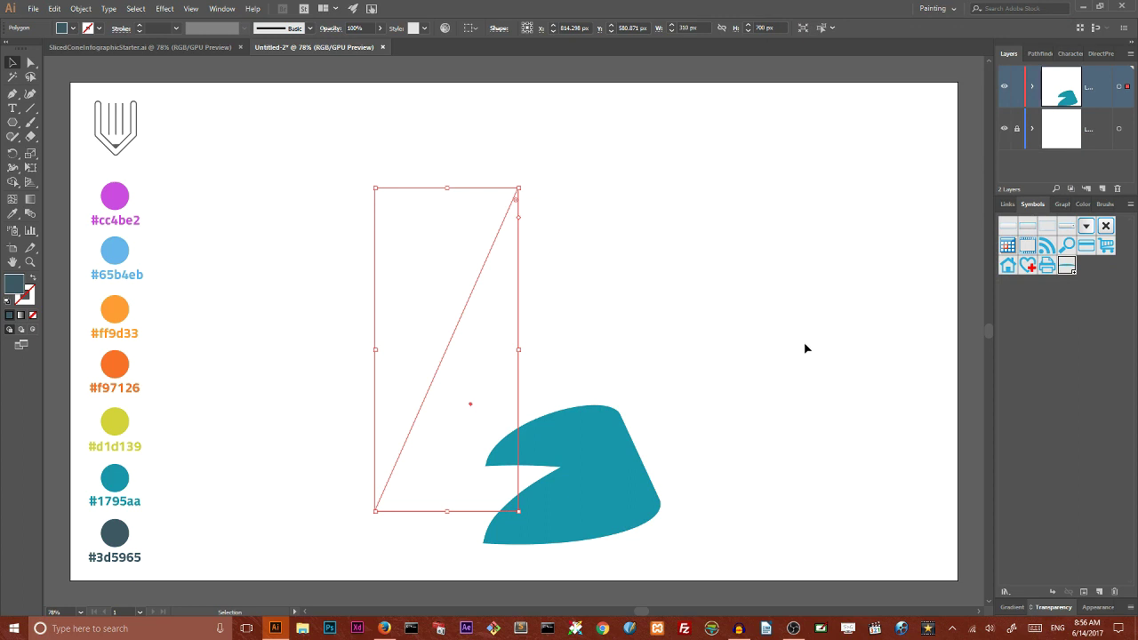
Move the revolved slice to the artboard's left side and place a duplicate of it on the right side
scroll(738, 384, "down", 2)
left_click_drag(519, 310, 353, 264)
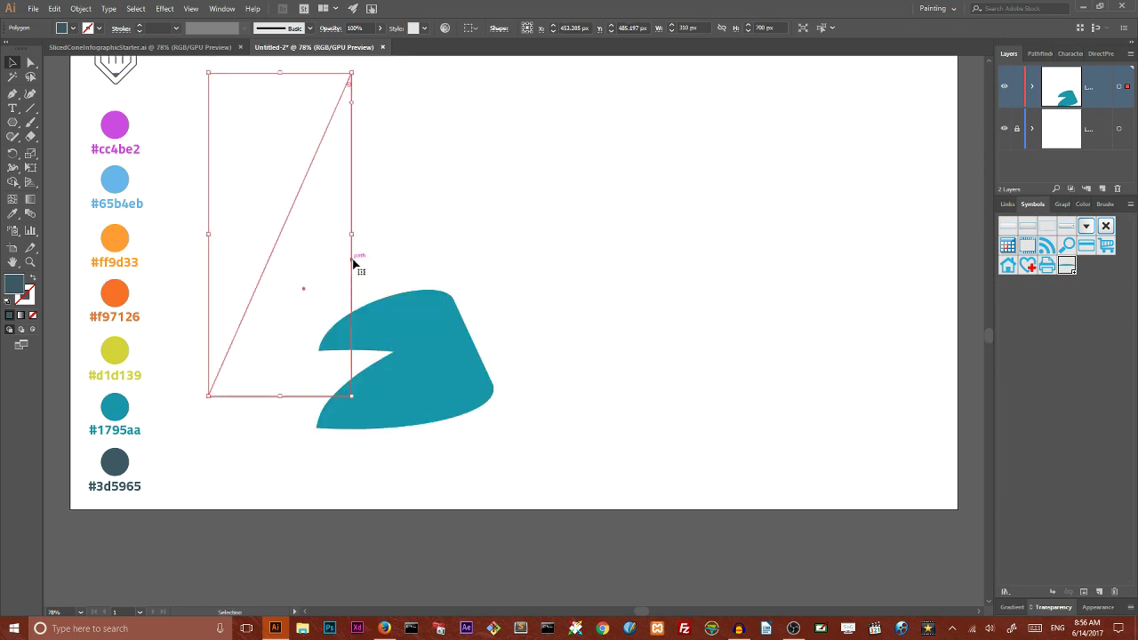
left_click_drag(353, 263, 772, 247)
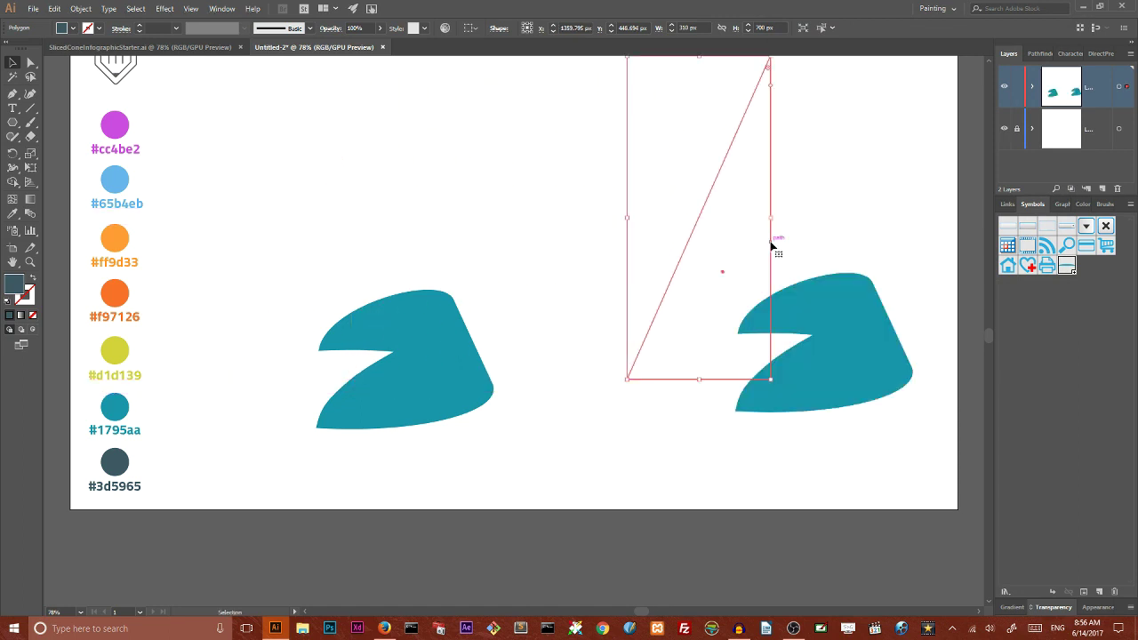
Reopen the 3D Revolve effect of the duplicated slice from its appearance attributes with the preview turned on
left_click(1111, 608)
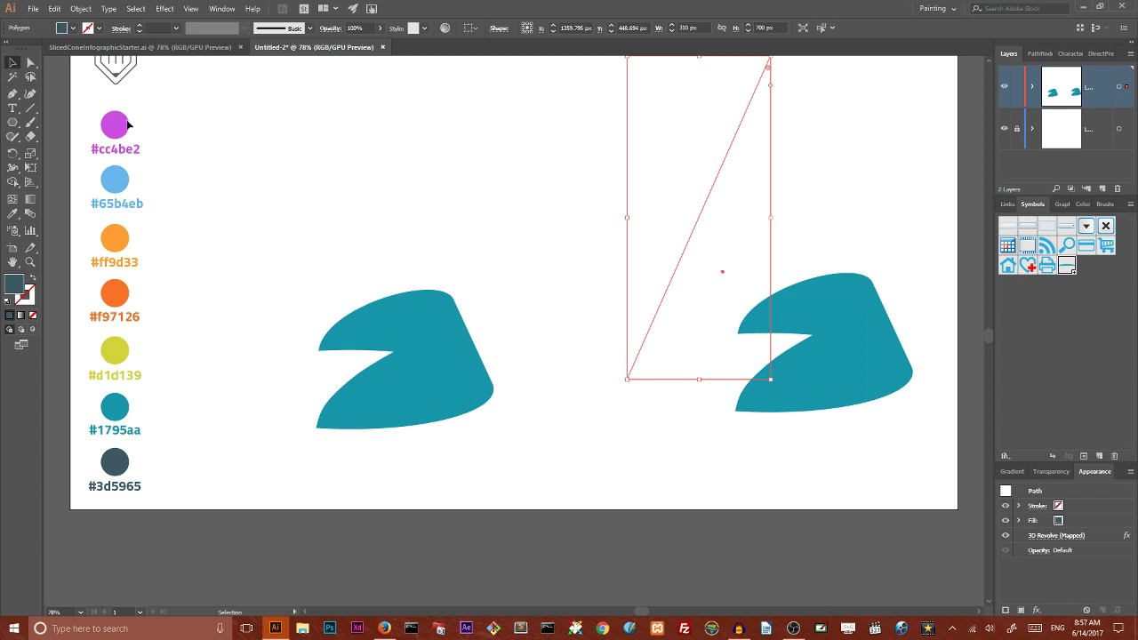
left_click(165, 10)
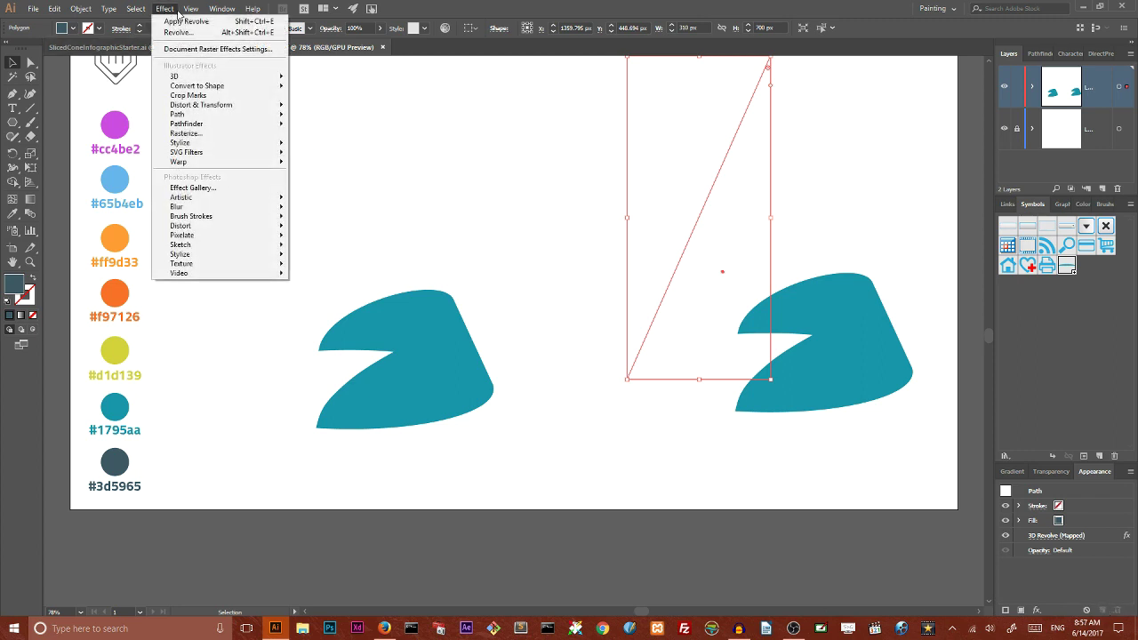
mouse_move(211, 9)
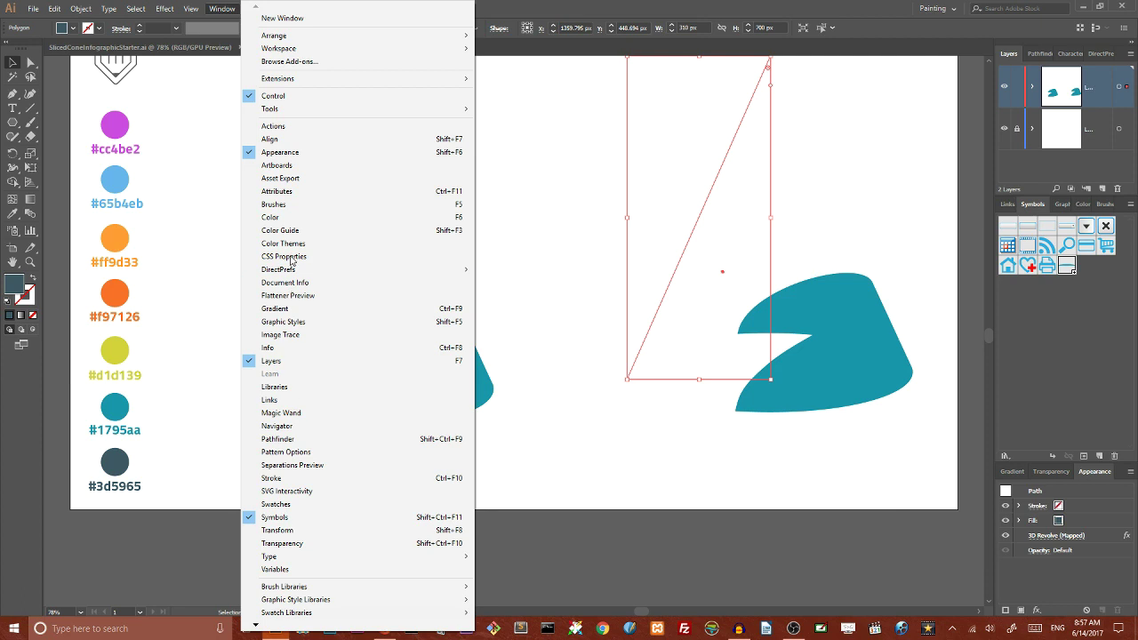
left_click(1050, 539)
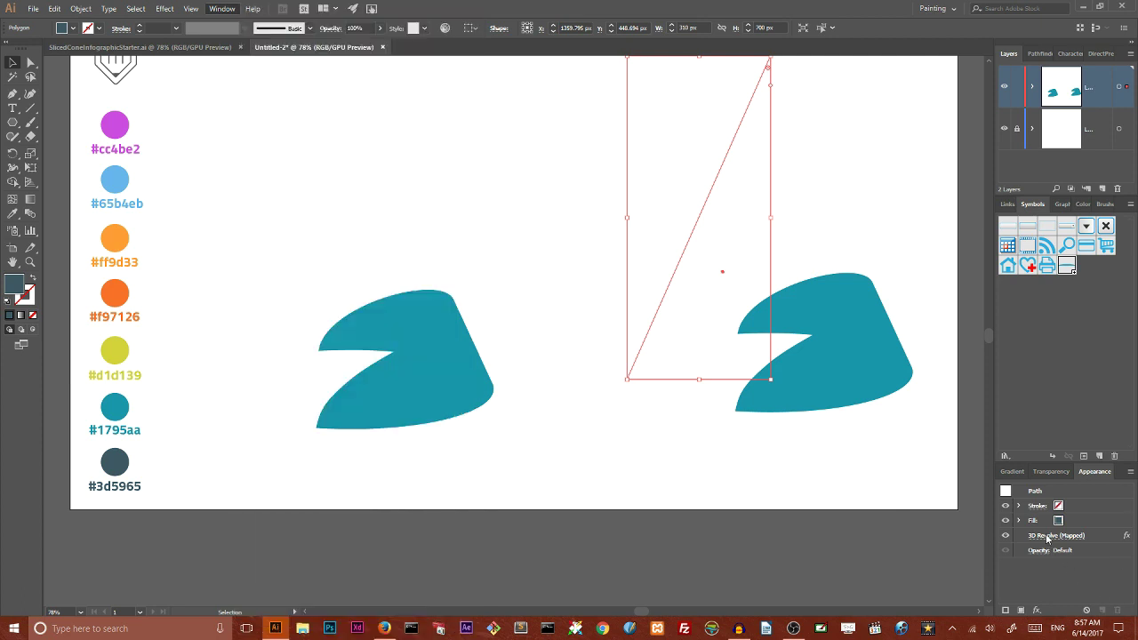
left_click(1051, 535)
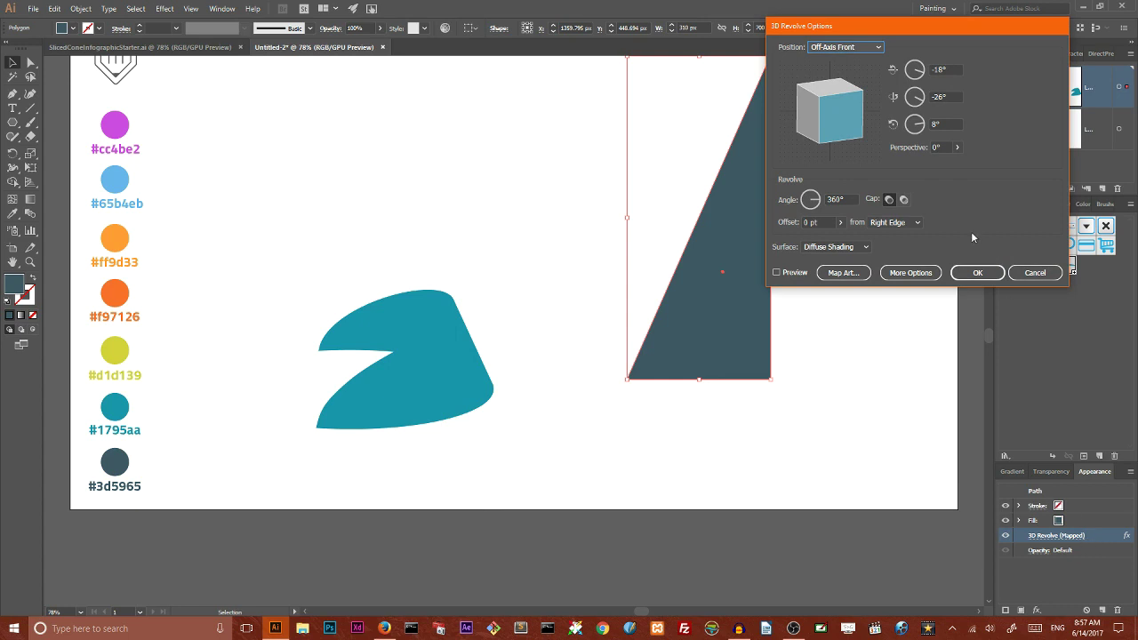
left_click(776, 273)
left_click_drag(843, 26, 403, 24)
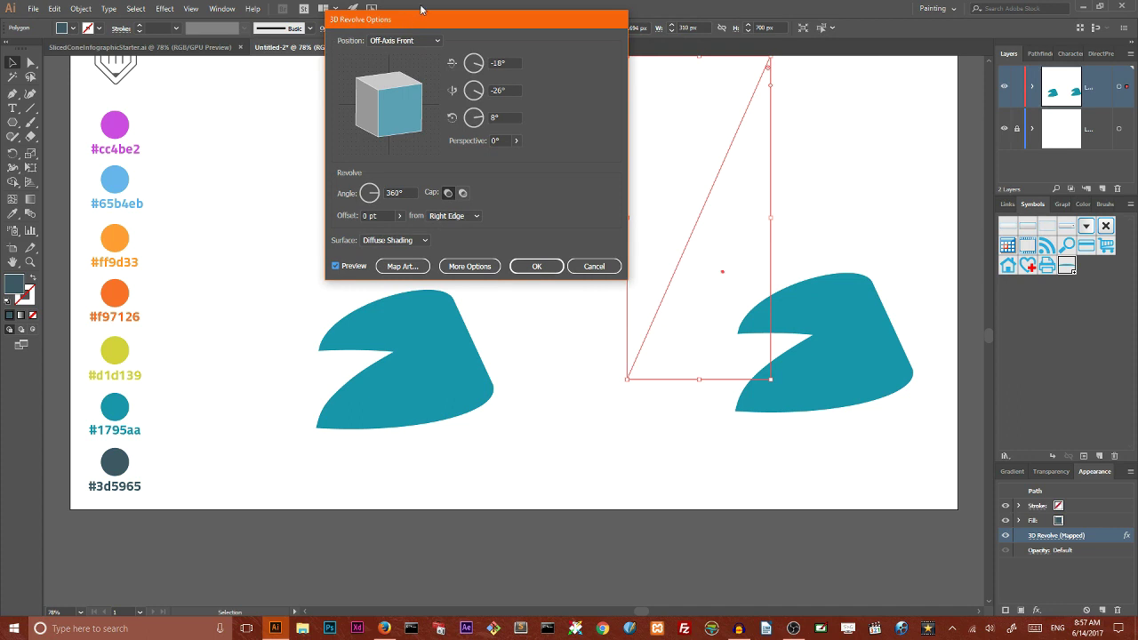
Rotate the duplicated slice's 3D Revolve to 15° on X and 147° on Y, and apply the effect
left_click(500, 63)
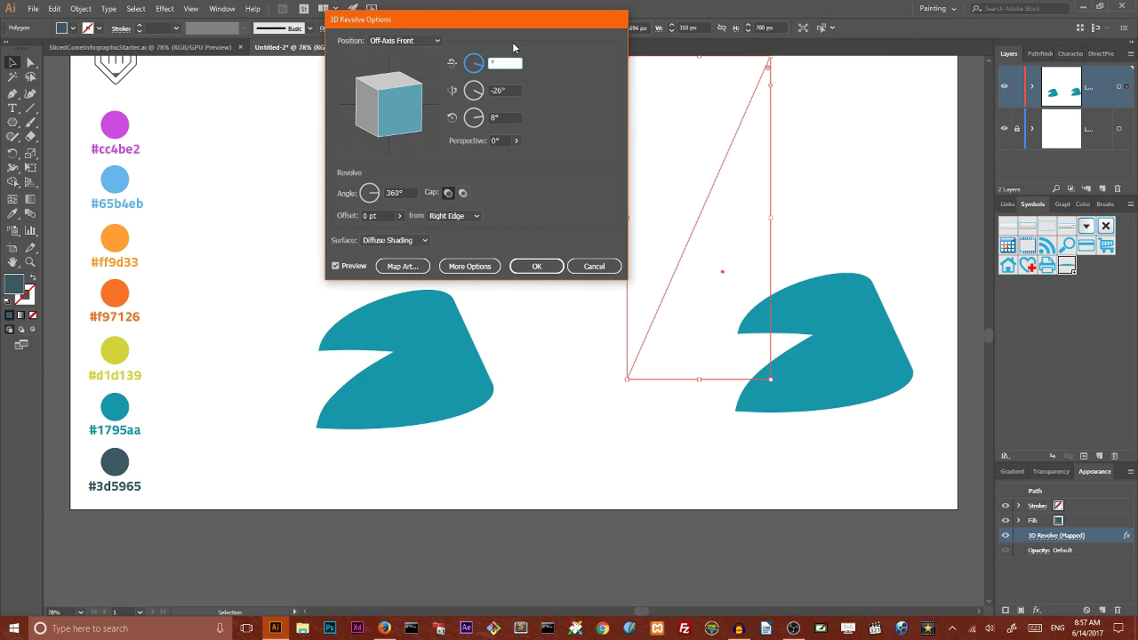
type("15")
left_click(501, 90)
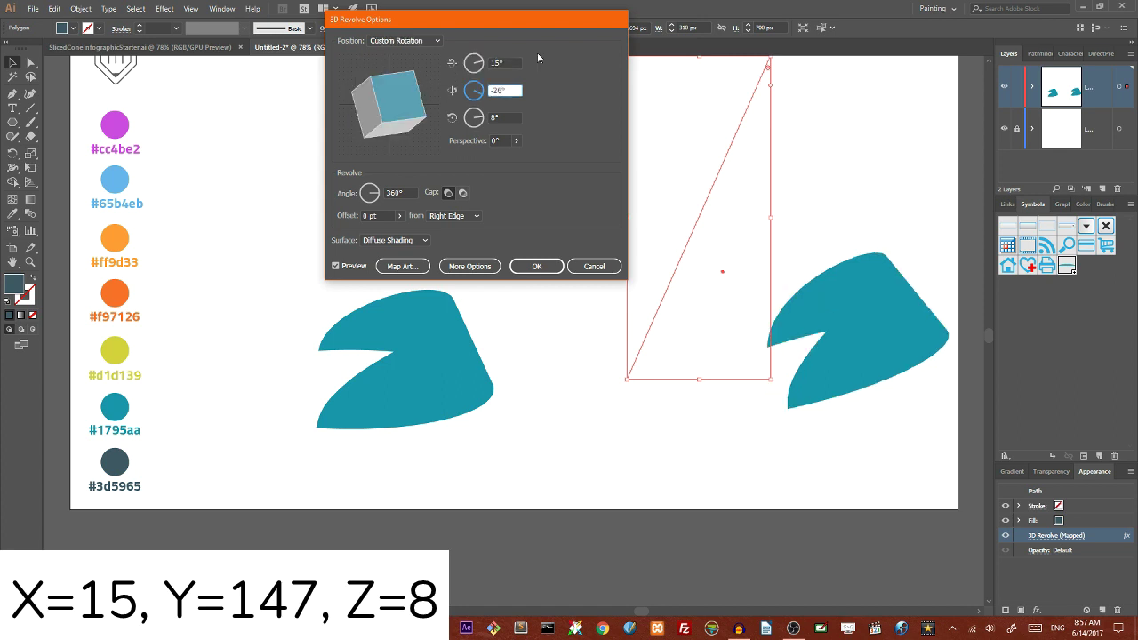
key("BackSpace")
type("147")
left_click(336, 269)
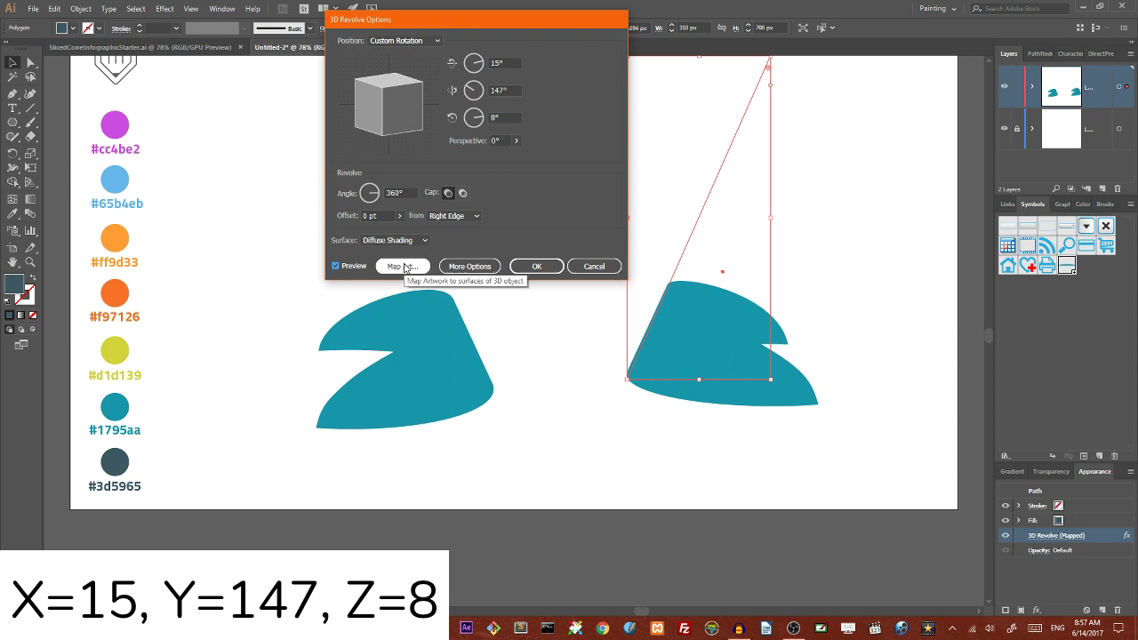
left_click(534, 265)
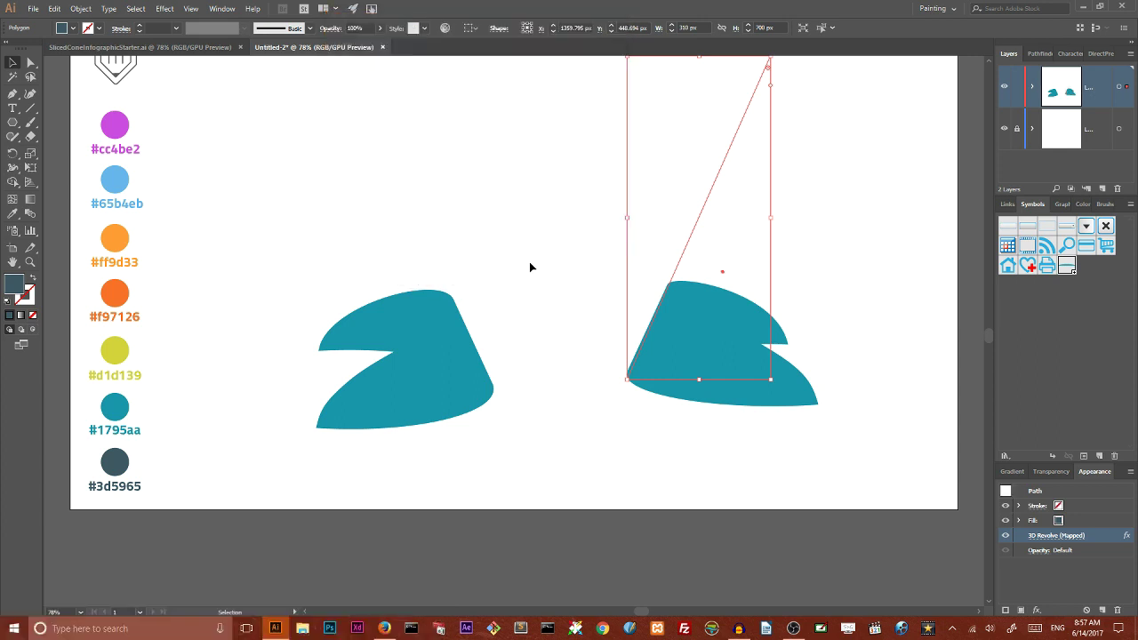
Lower the right slice slightly and make successive copies of it, each scaled uniformly to 90% of the previous one
left_click_drag(680, 260, 676, 290)
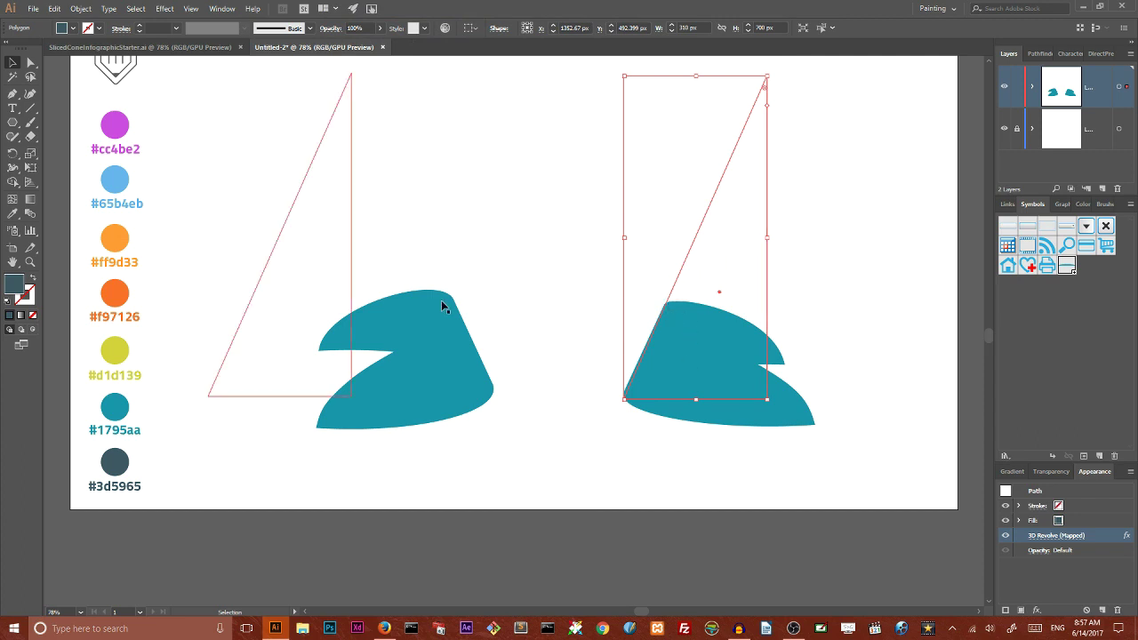
double_click(32, 157)
left_click_drag(530, 192, 368, 71)
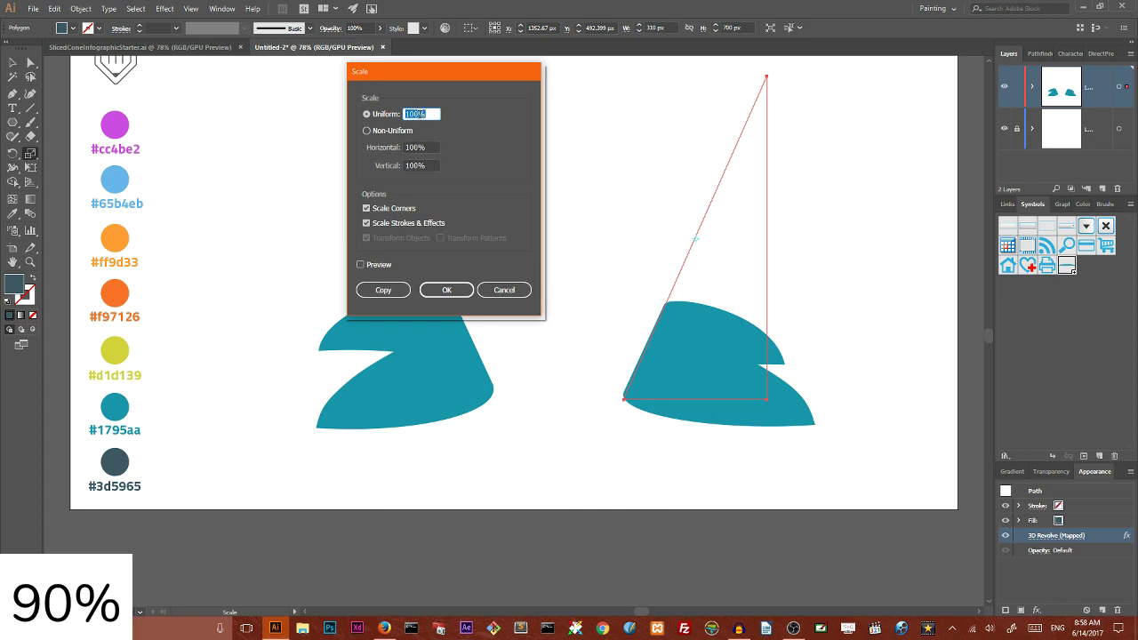
type("90%")
left_click(381, 290)
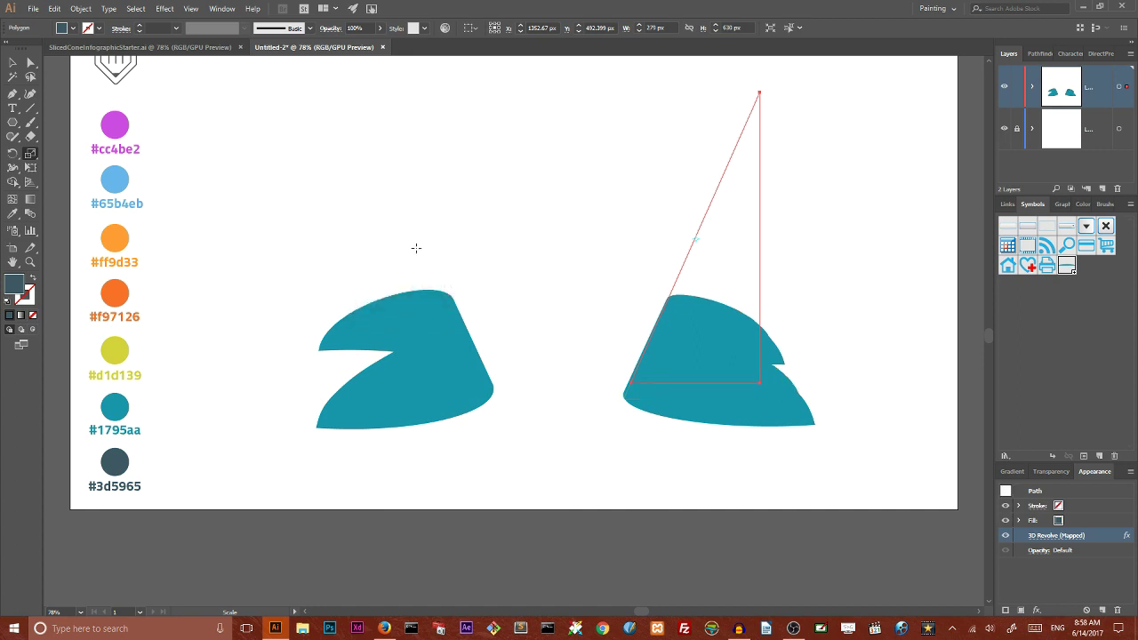
key("ctrl+d")
key("ctrl+d")
key("ctrl+d")
key("ctrl+d")
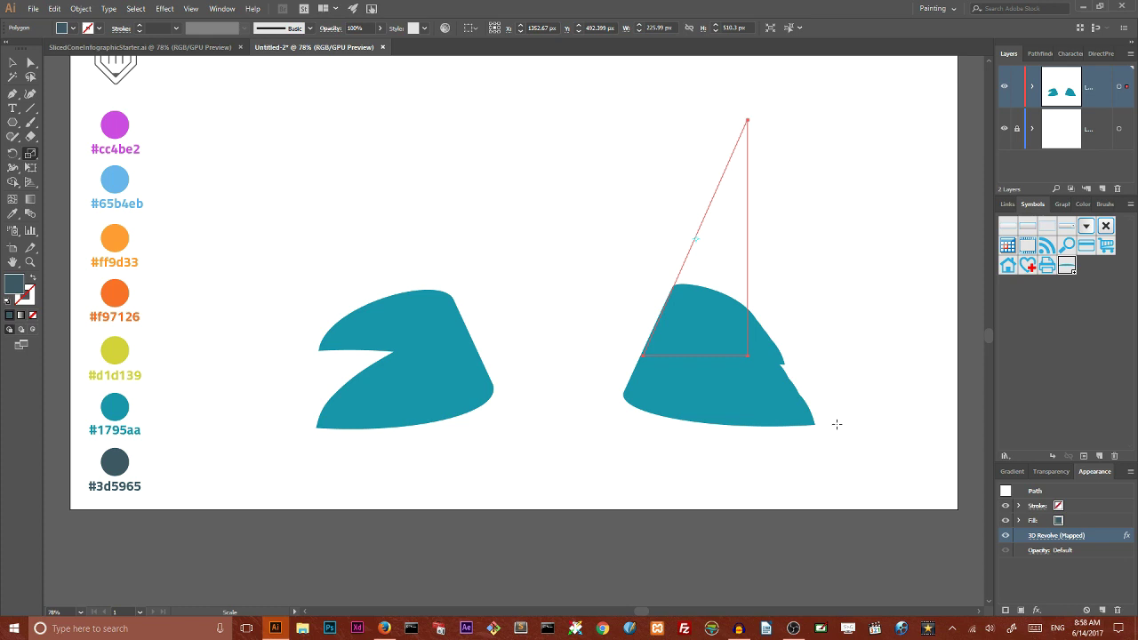
Delete the largest slice of the right stack through its layer entry and spread the remaining three slices apart vertically
left_click(1032, 87)
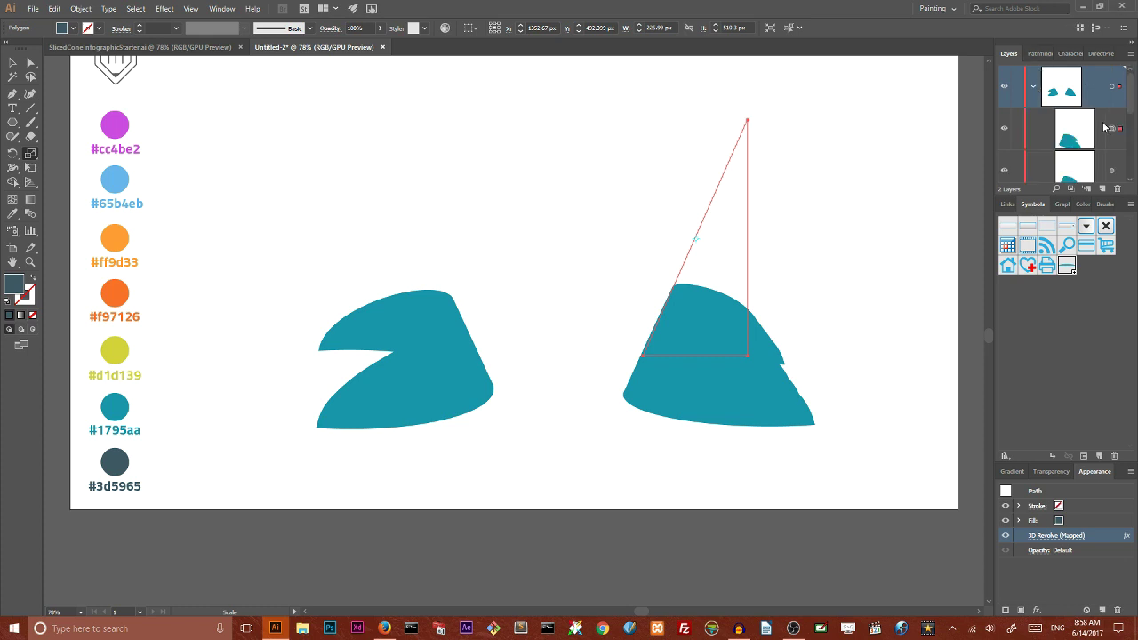
scroll(1106, 127, "down", 2)
left_click(1033, 204)
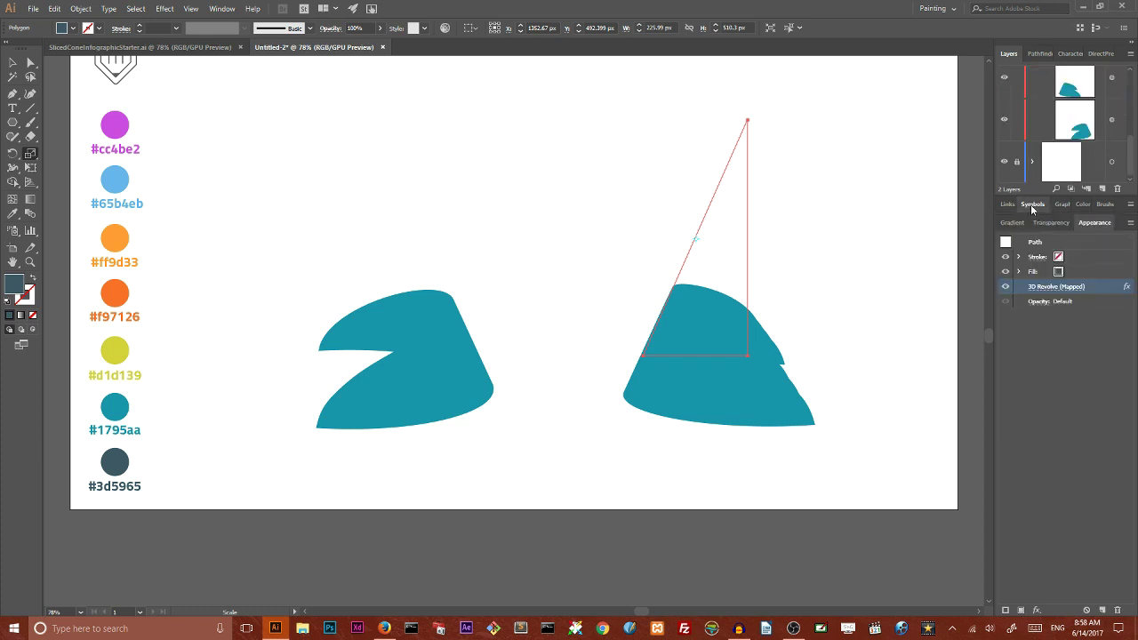
left_click(1033, 205)
left_click(1033, 206)
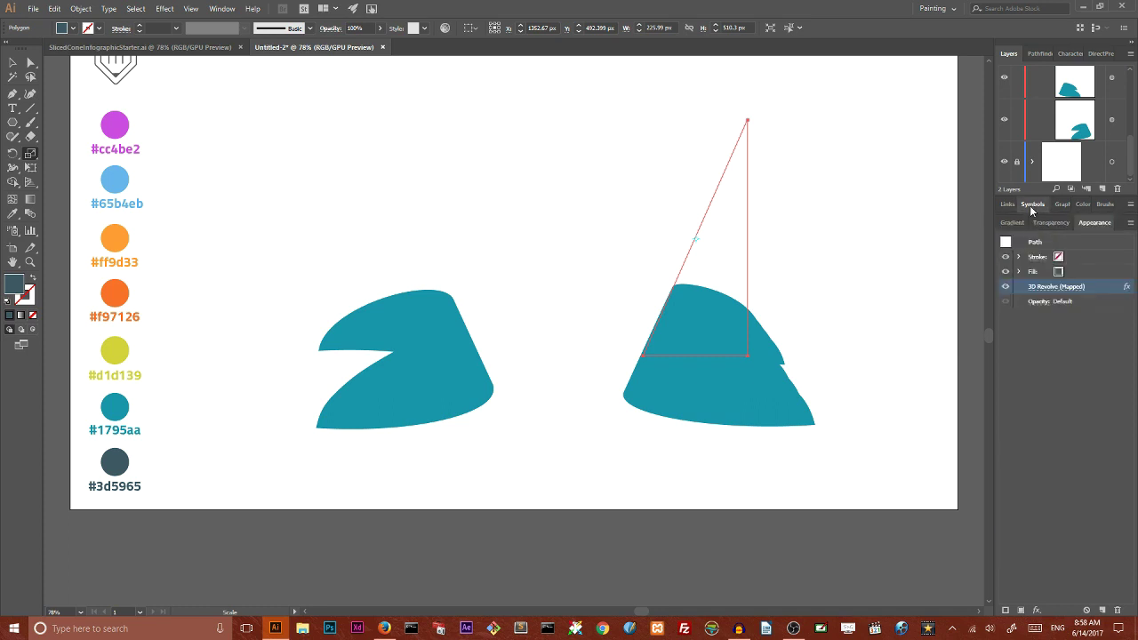
left_click(1092, 224)
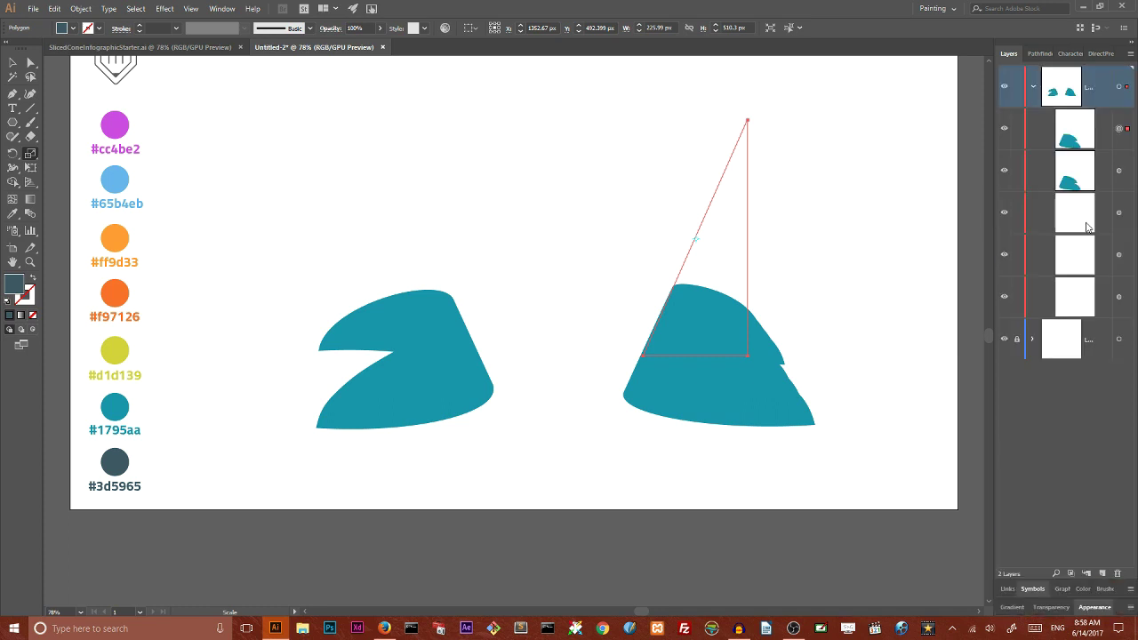
left_click(1120, 255)
key("Delete")
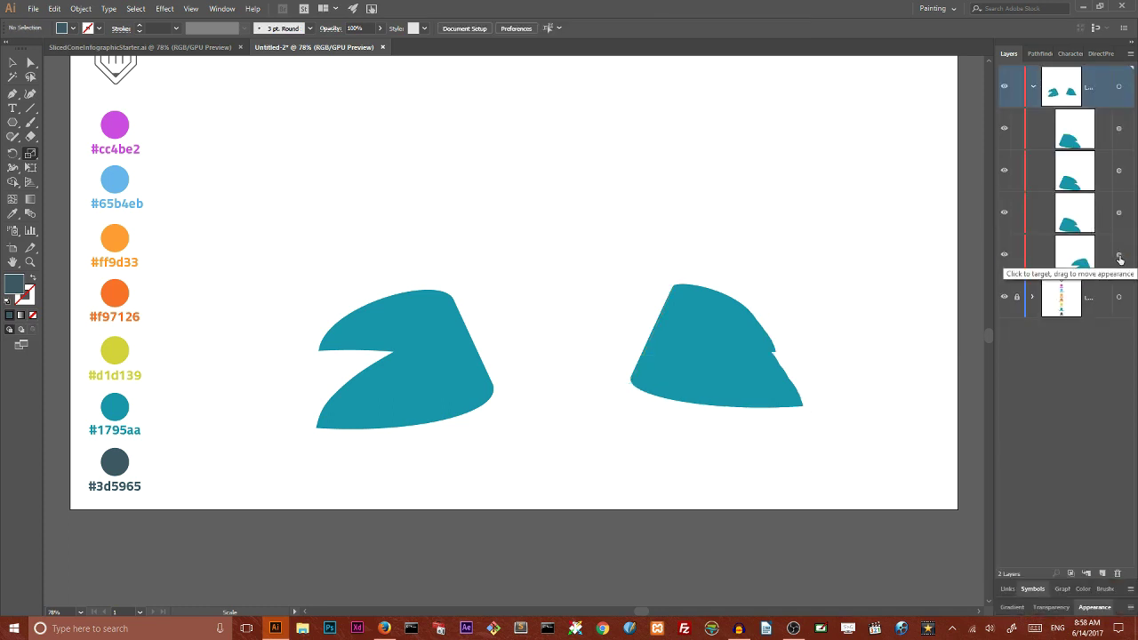
left_click(13, 63)
left_click_drag(784, 242, 783, 313)
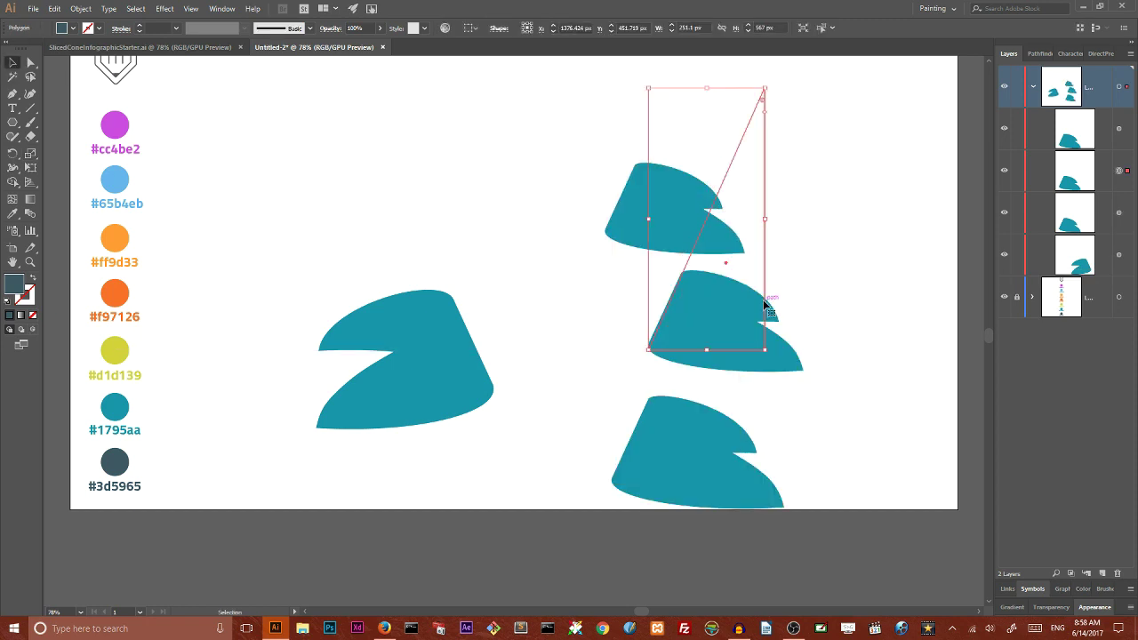
Make two successive copies of the left slice, each scaled uniformly to 90%, and move the copies upward apart from the original
left_click(427, 369)
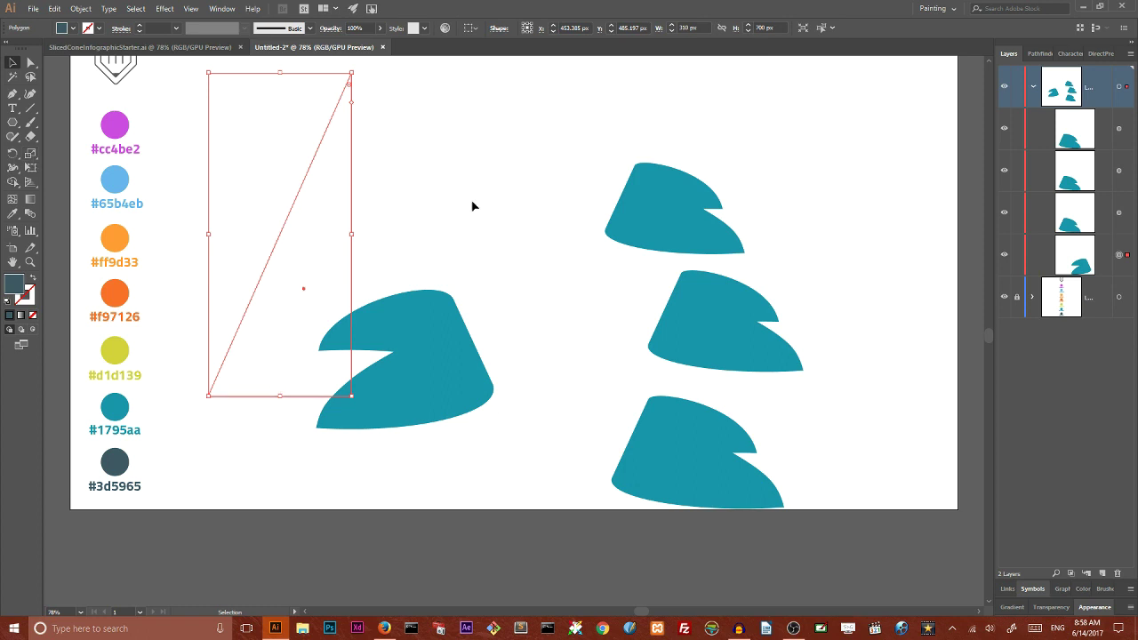
double_click(31, 153)
left_click_drag(415, 74, 581, 86)
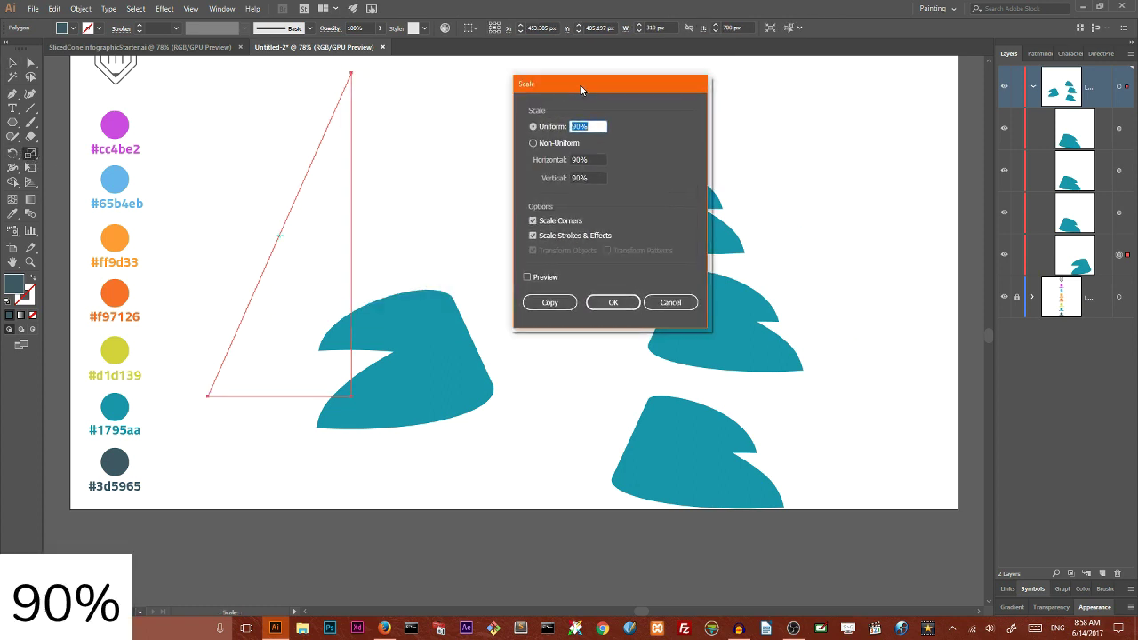
left_click(549, 302)
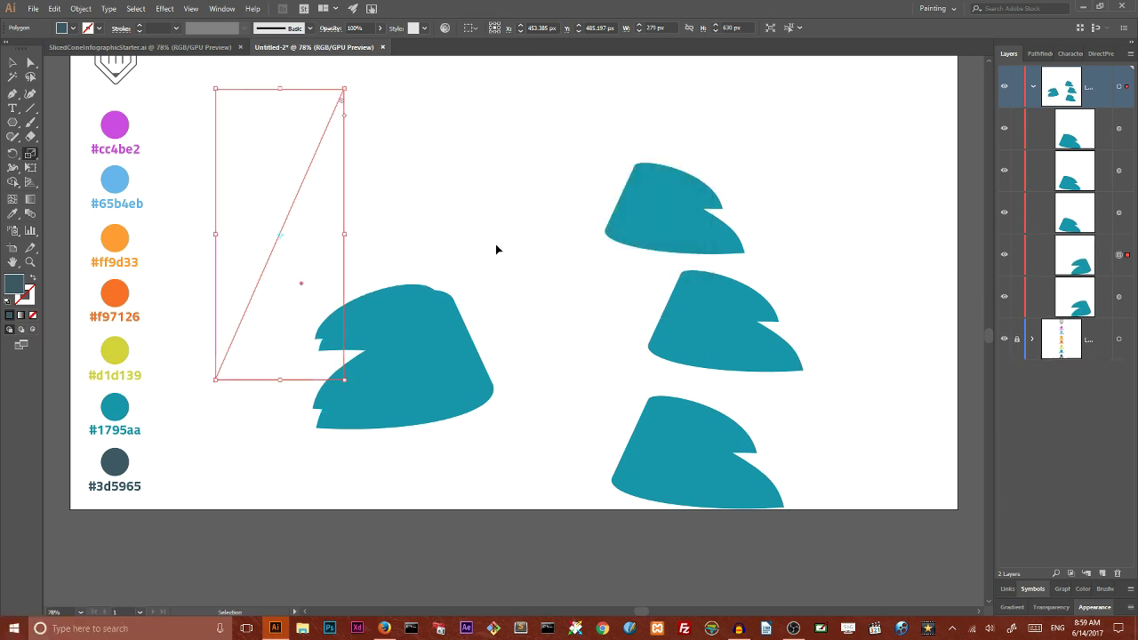
key("ctrl+d")
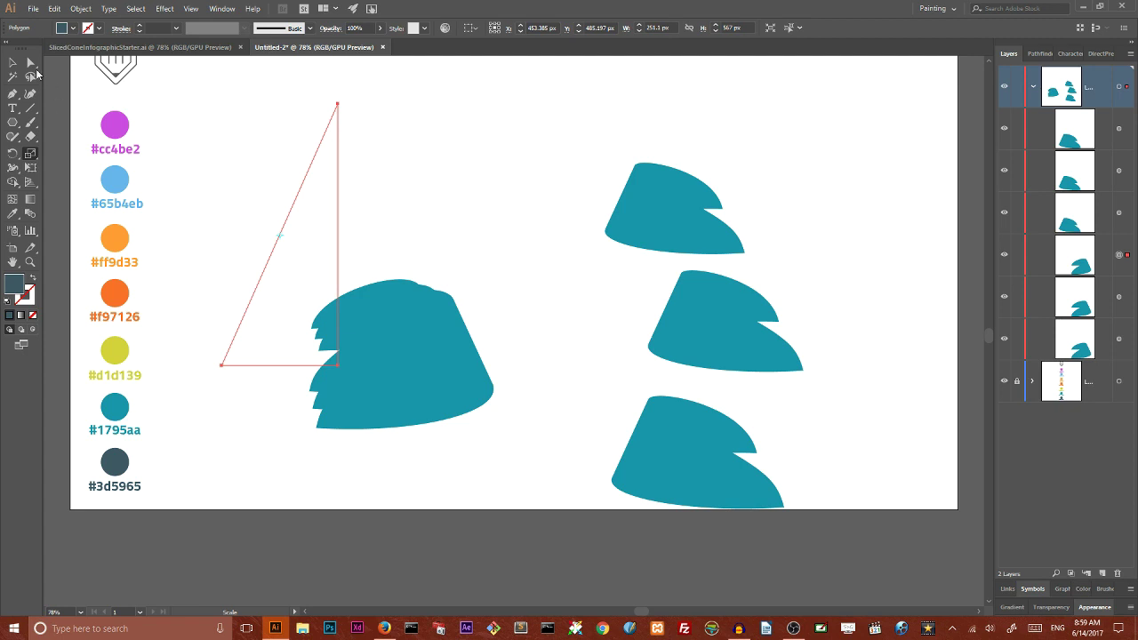
key("v")
left_click_drag(341, 273, 308, 156)
Expand the appearance of all six revolved slices together
left_click_drag(383, 281, 818, 543)
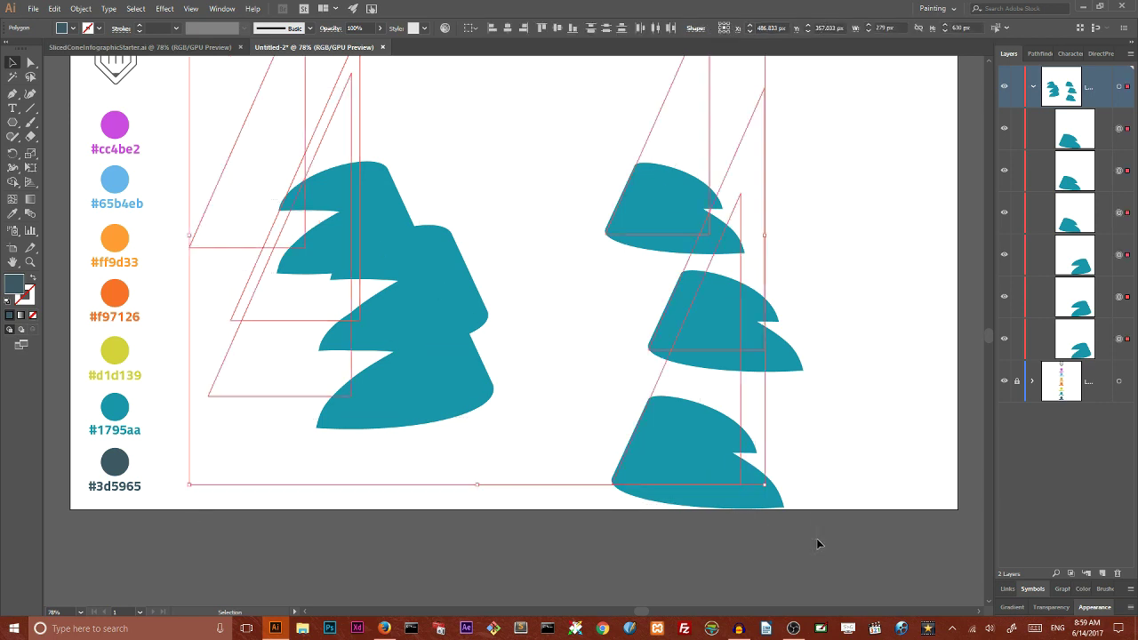
left_click(81, 9)
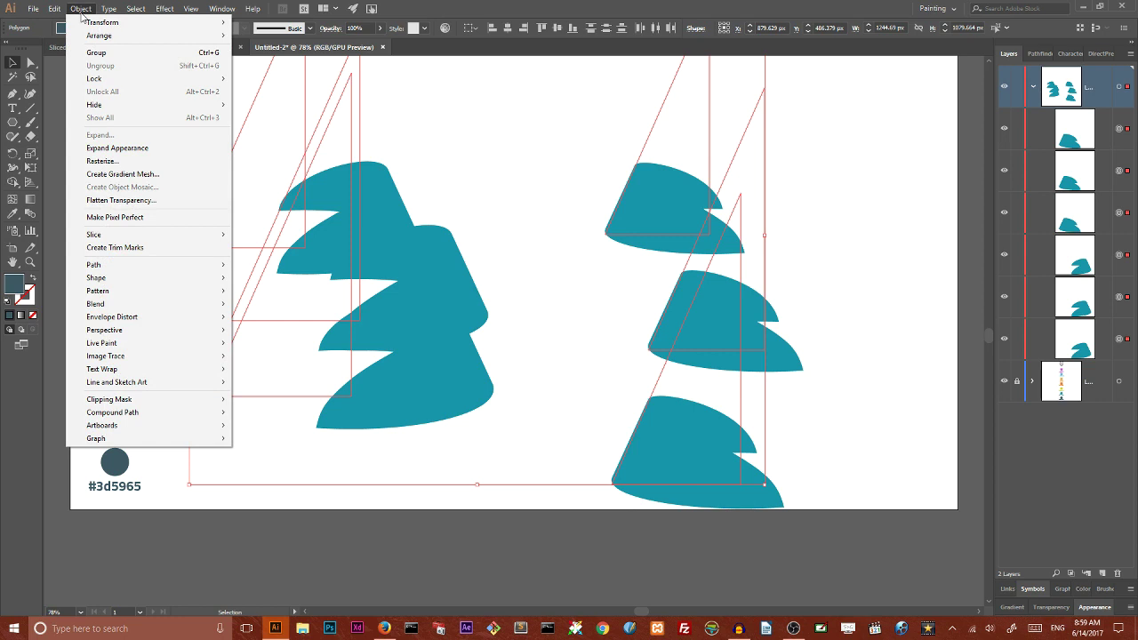
left_click(131, 148)
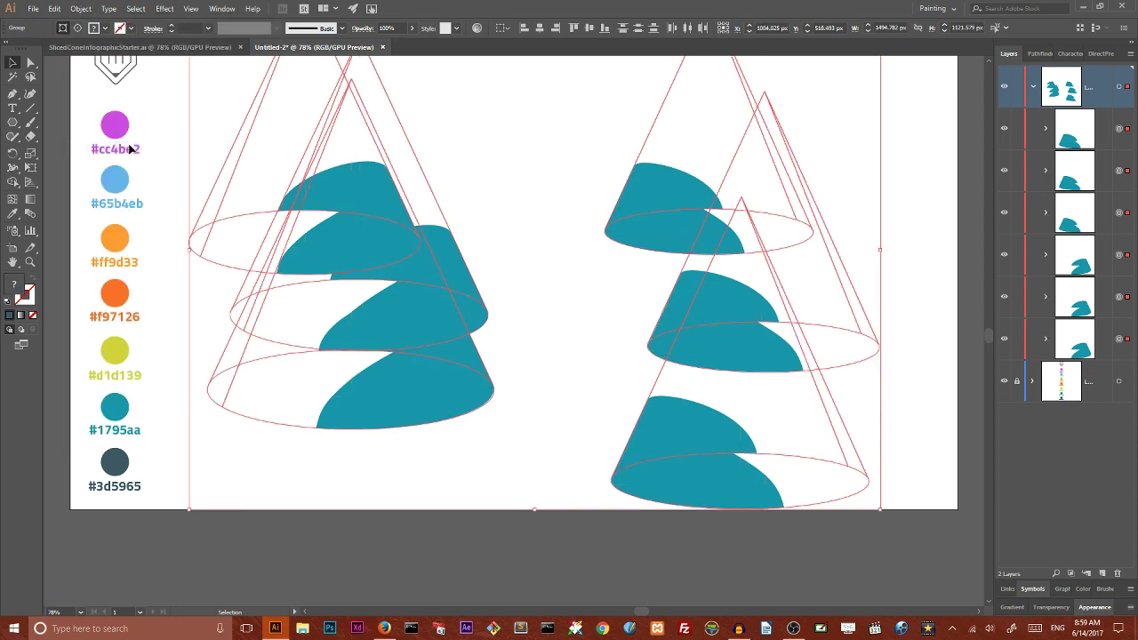
Ungroup the expanded slices twice and release their clipping masks
right_click(297, 198)
left_click(336, 281)
right_click(305, 206)
left_click(361, 293)
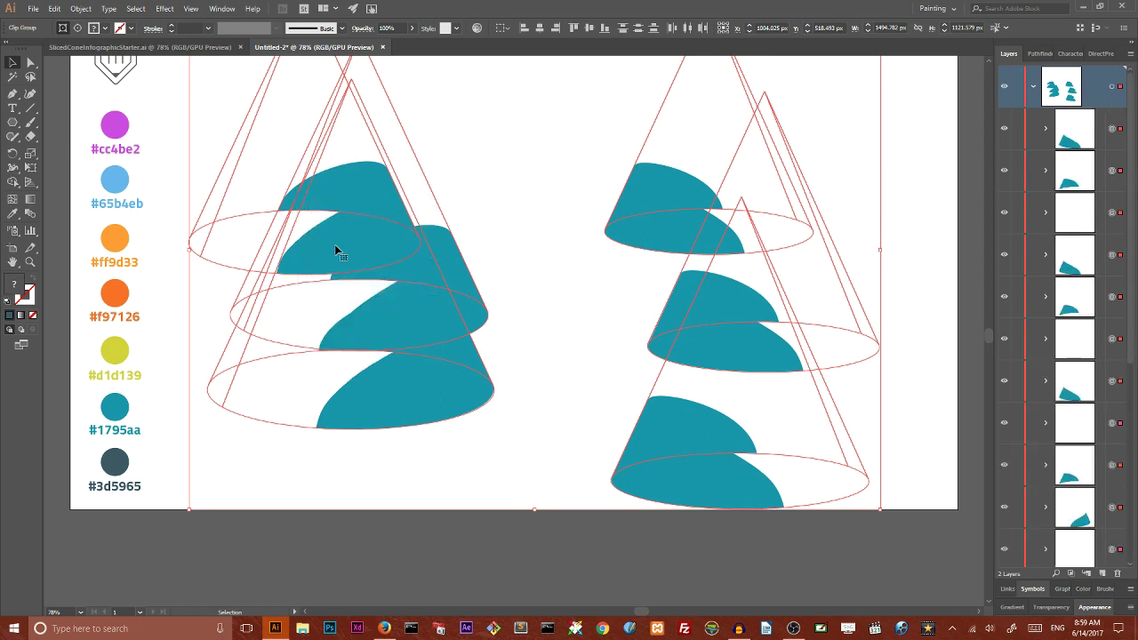
right_click(295, 188)
left_click(327, 255)
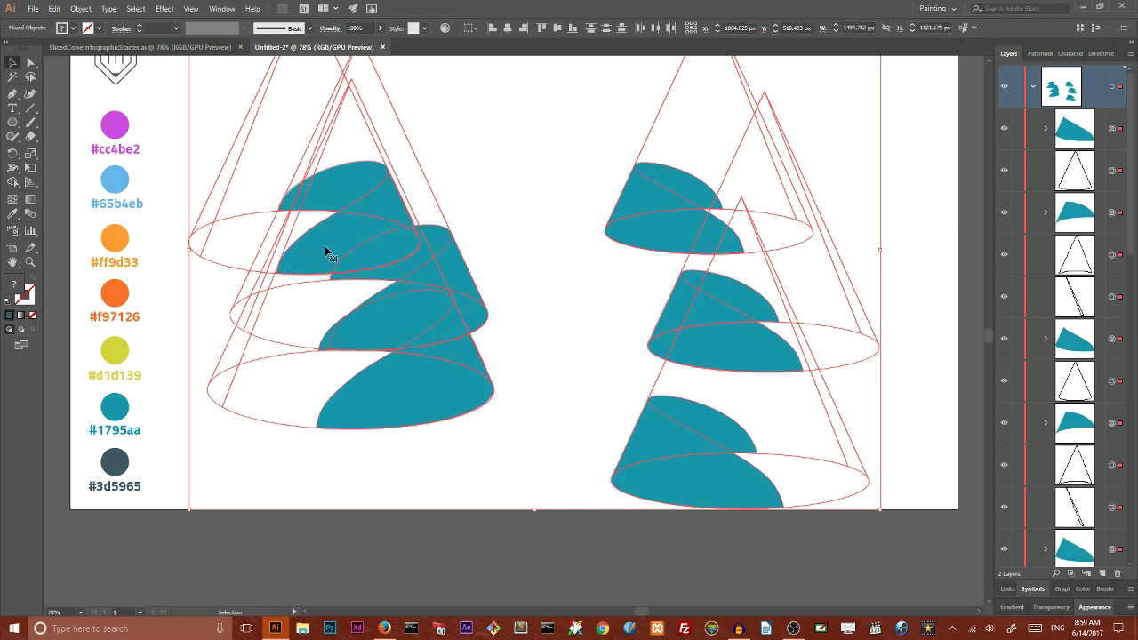
Delete the leftover unfilled cone outlines around all the slices, including those around the lowest ones
left_click(506, 145)
left_click_drag(203, 74, 822, 128)
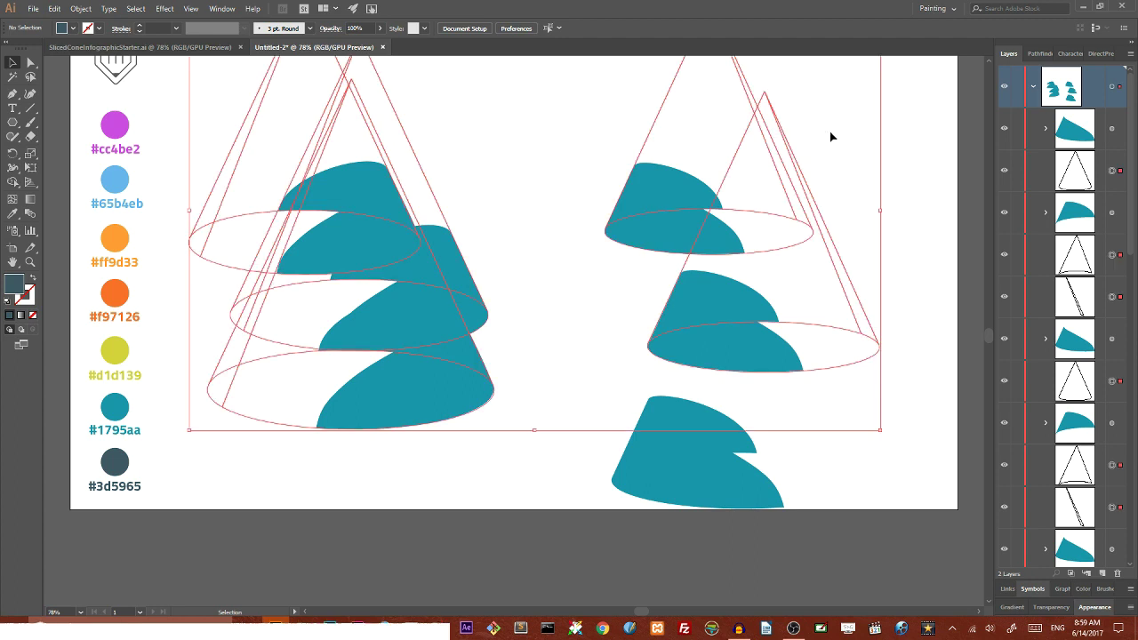
key("Delete")
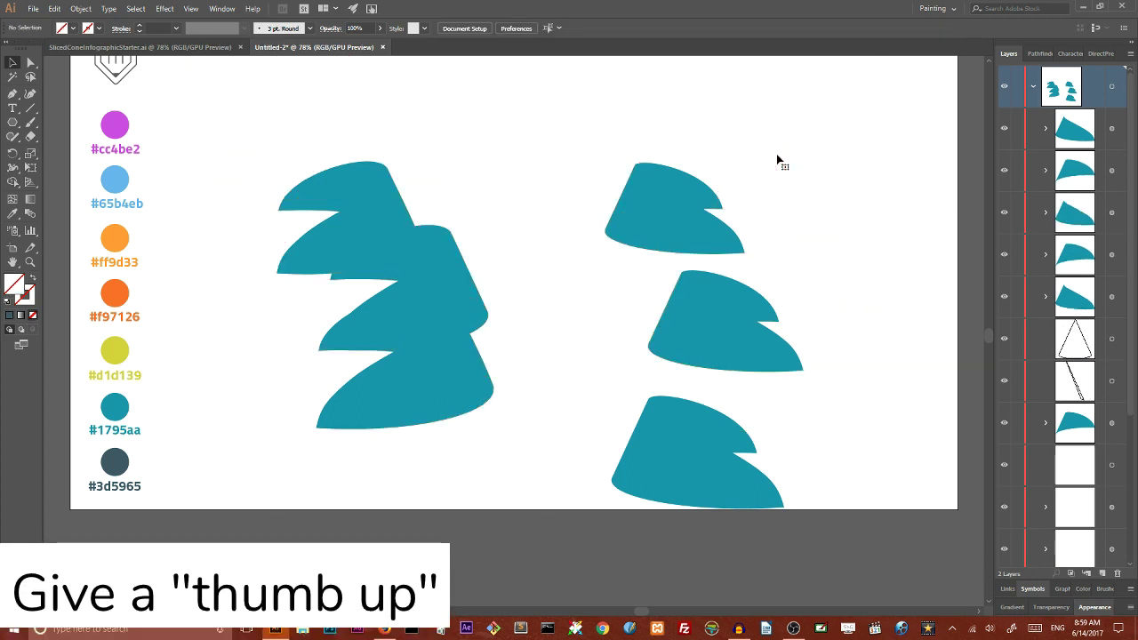
left_click_drag(210, 301, 292, 477)
left_click_drag(880, 417, 793, 441)
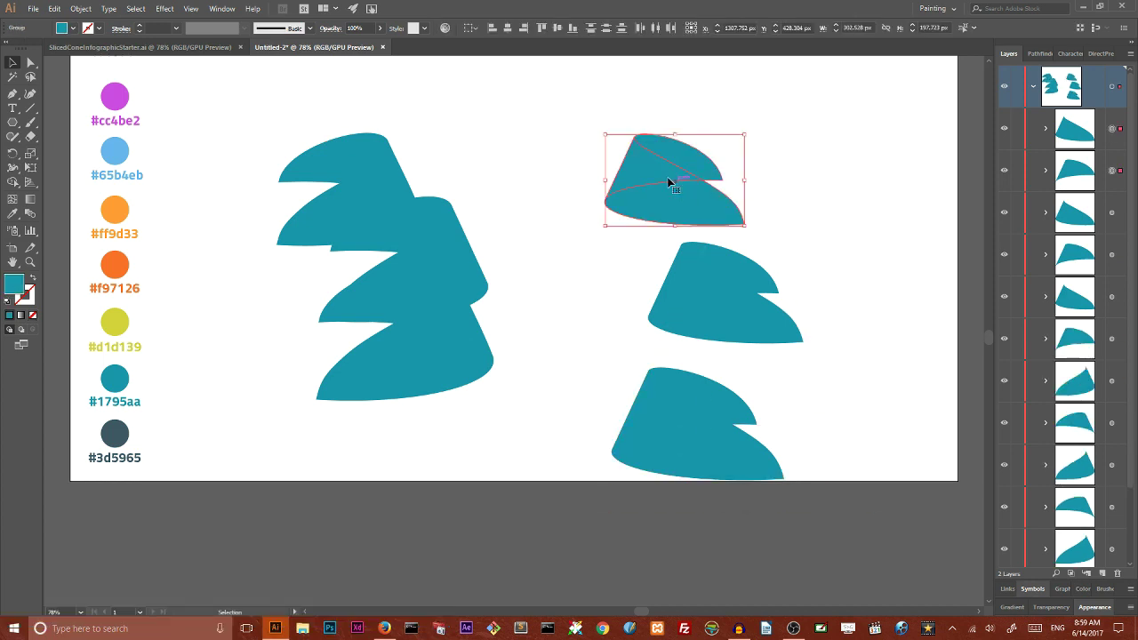
Nudge the smallest right slice slightly upward and move the largest left slice down and to the right, clear of the others
left_click_drag(670, 184, 653, 163)
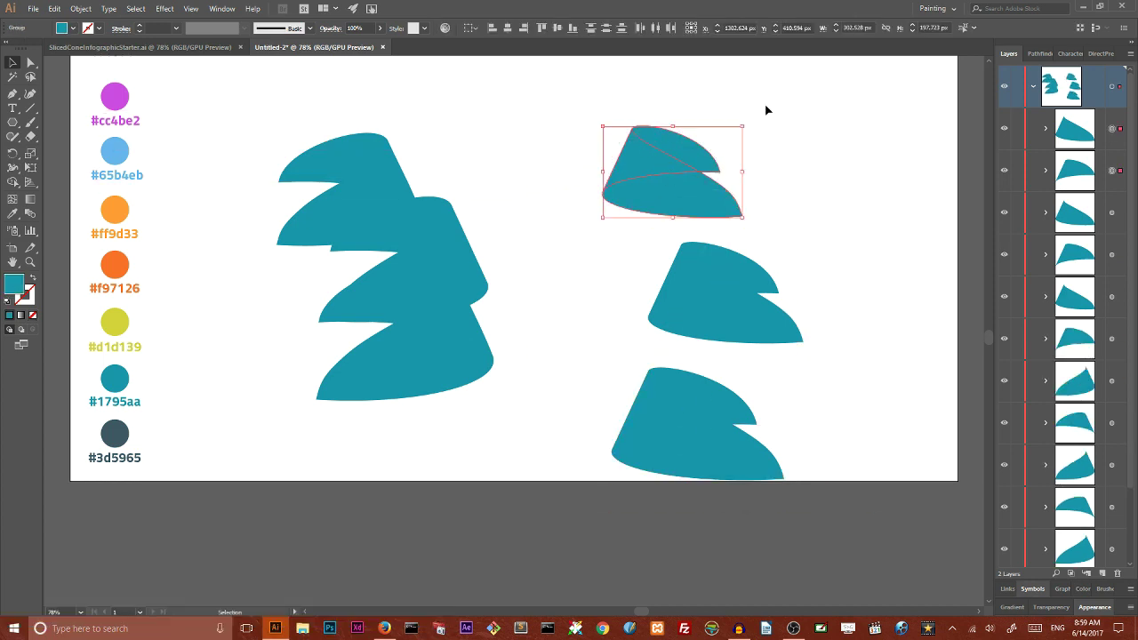
left_click(771, 105)
left_click(315, 154)
left_click(377, 251, "shift")
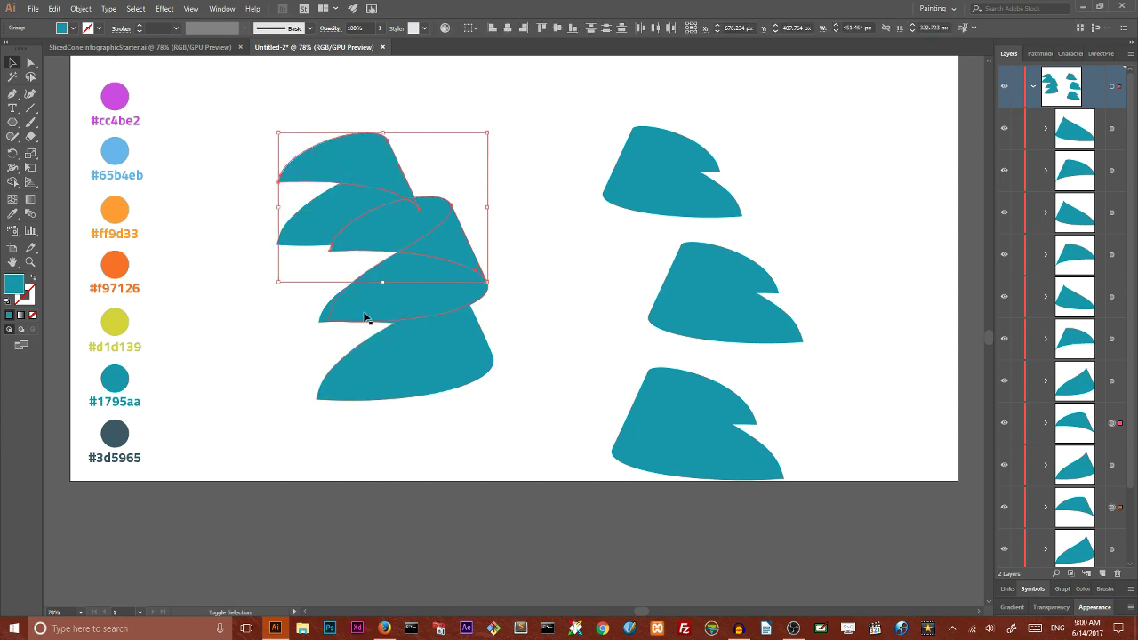
left_click_drag(364, 320, 430, 395)
Select the inner back faces of all six slices and fill them with #323c3d
left_click(422, 218, "shift")
left_click(346, 152, "shift")
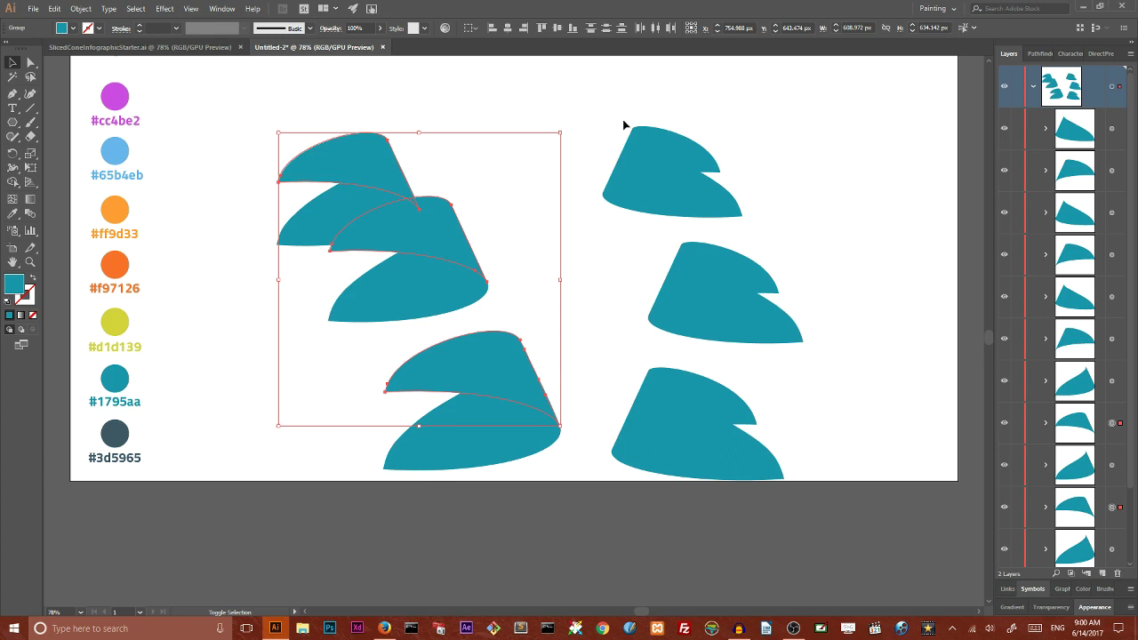
left_click(706, 152, "shift")
left_click(750, 272, "shift")
left_click(751, 405, "shift")
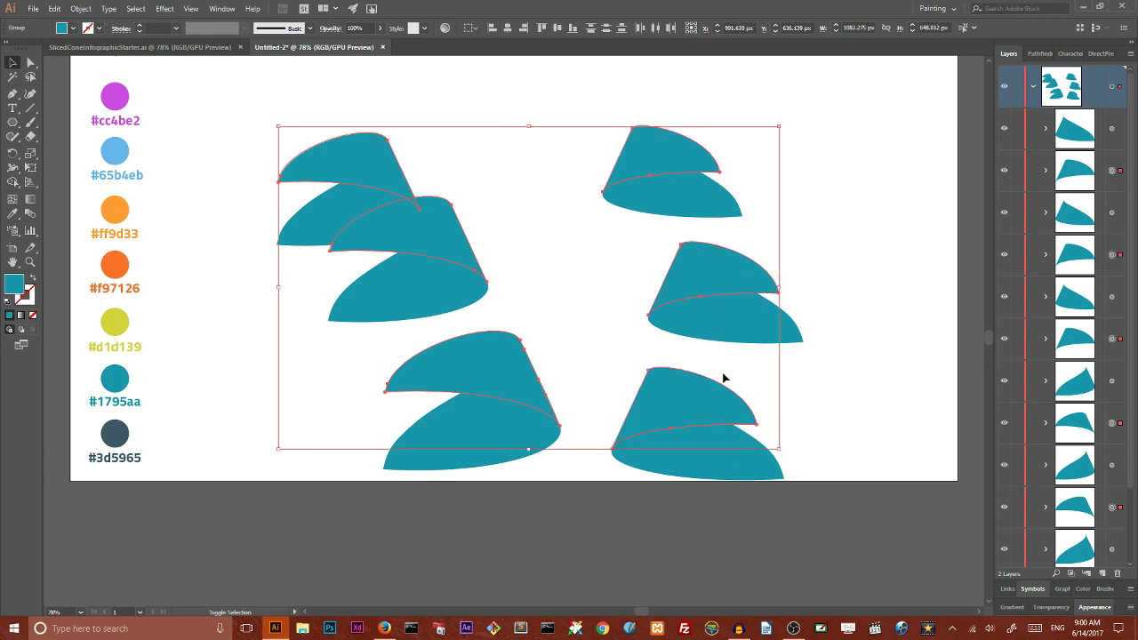
double_click(18, 291)
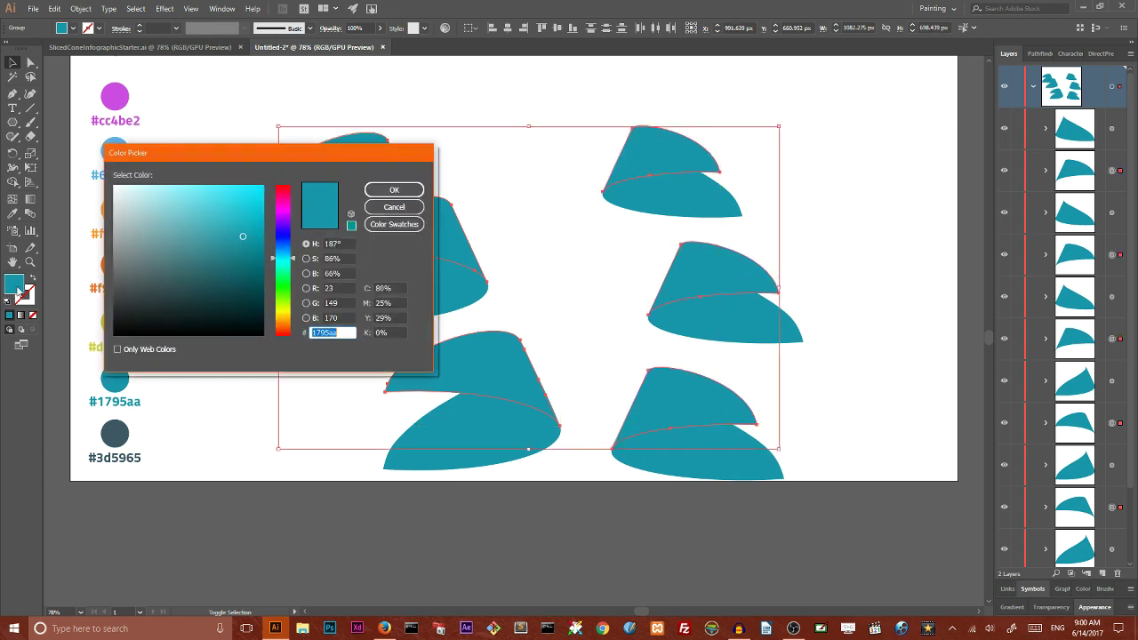
type("323c3d")
left_click(395, 192)
Move the smallest left slice to the artboard's upper-left area, clear of the middle slice, and deselect it
left_click(796, 109)
left_click_drag(297, 106, 329, 129)
left_click(439, 119)
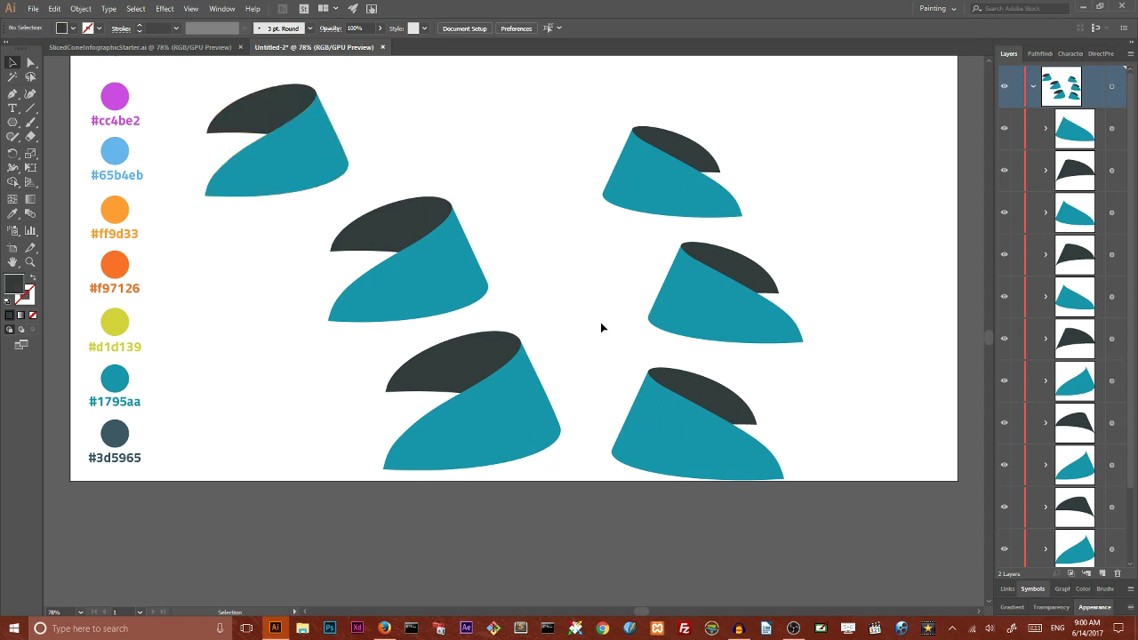
Fill the front face of the largest left slice with the #3d5965 palette color
left_click(657, 408)
left_click(427, 436)
left_click(12, 214)
left_click(114, 434)
left_click(12, 64)
left_click(148, 260)
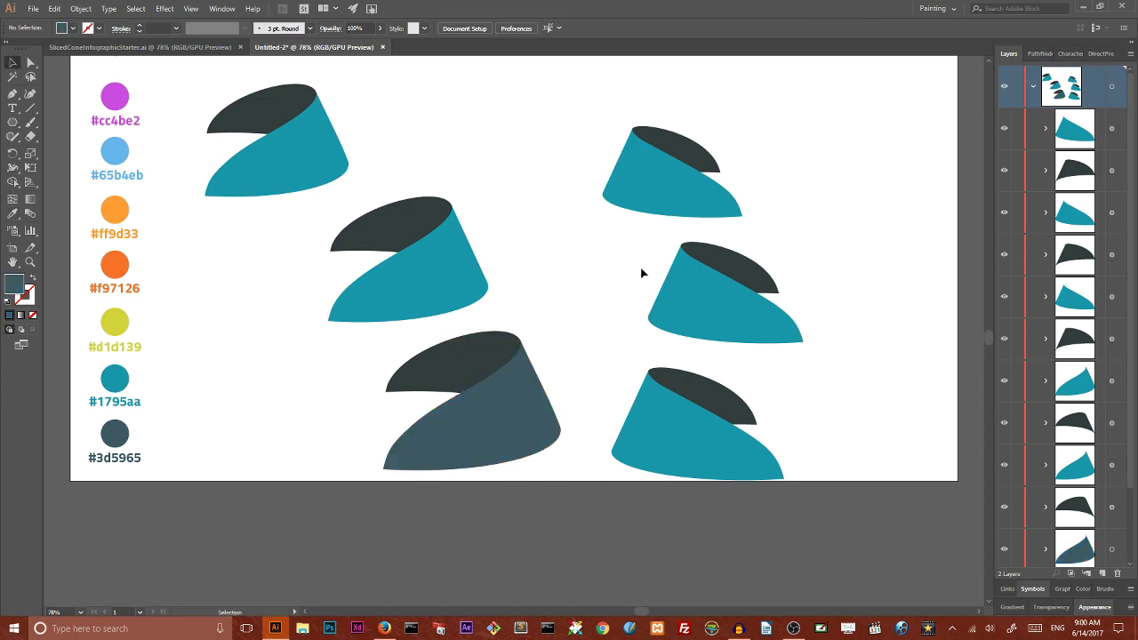
Sample #d1d139 for the middle left slice's front face and #f97126 for the middle right slice's front face
left_click(350, 287)
left_click(13, 213)
left_click(113, 322)
left_click(12, 64)
left_click(711, 302)
left_click(13, 213)
left_click(114, 265)
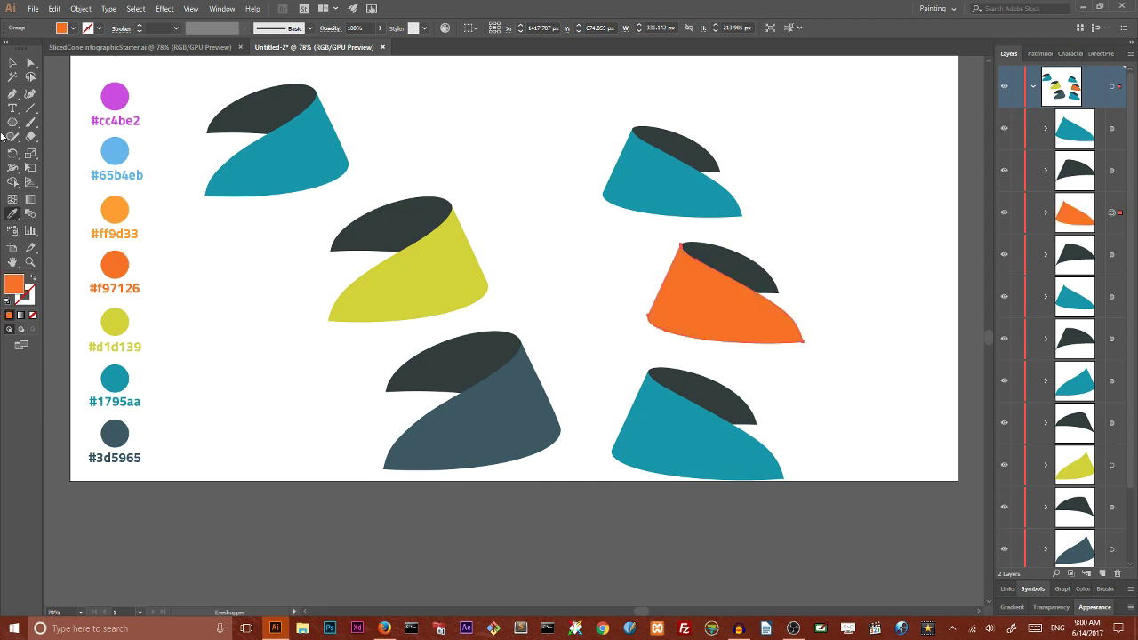
Sample #ff9d33 for the smallest right slice's front face and #65b4eb for the smallest left slice's front face
left_click(12, 60)
left_click(652, 183)
left_click(12, 213)
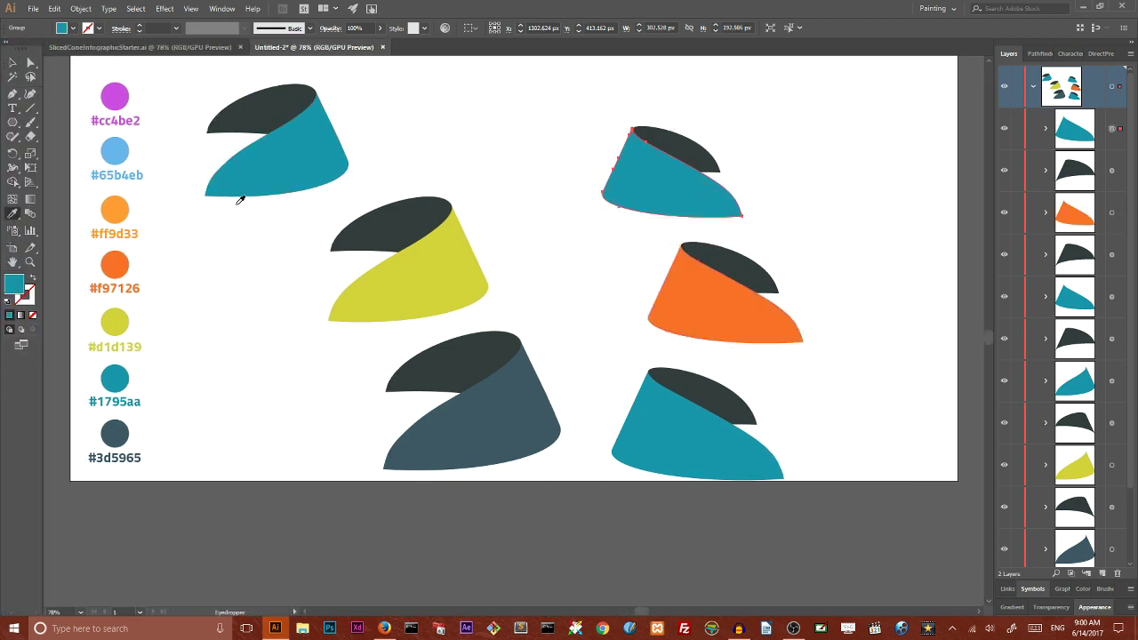
left_click(115, 209)
left_click(11, 61)
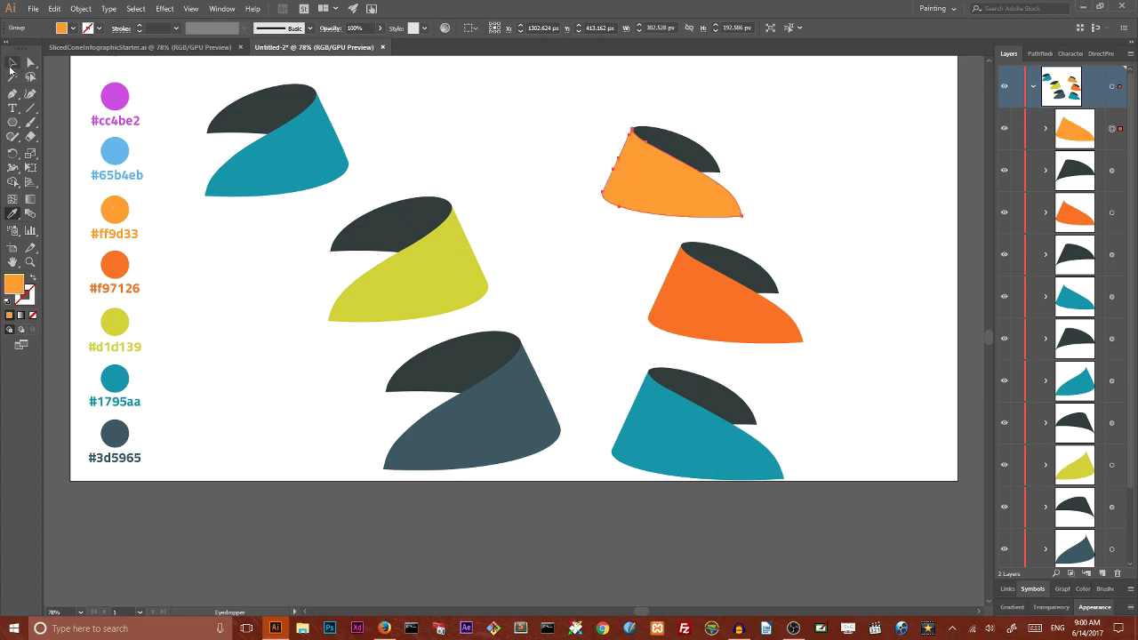
left_click(276, 155)
left_click(13, 213)
left_click(115, 150)
Recolor the smallest left slice's front face with #ff9d33 and the smallest right slice's front face with #65b4eb
left_click(11, 62)
left_click(613, 178)
left_click(276, 156)
left_click(12, 214)
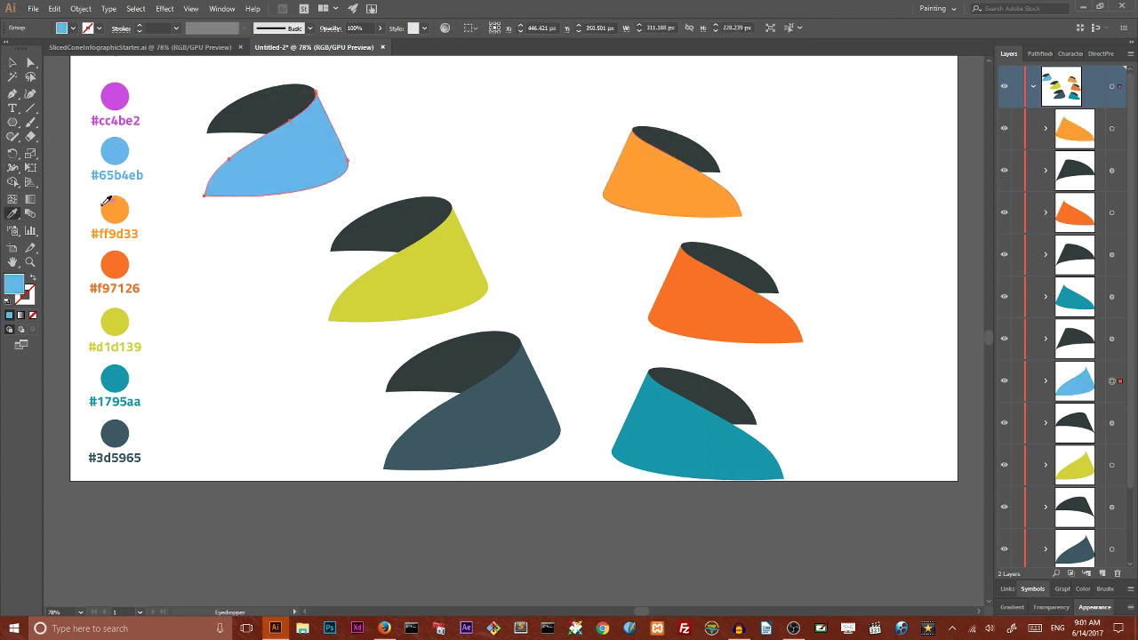
left_click(114, 209)
left_click(12, 62)
left_click(635, 172)
left_click(12, 213)
left_click(115, 150)
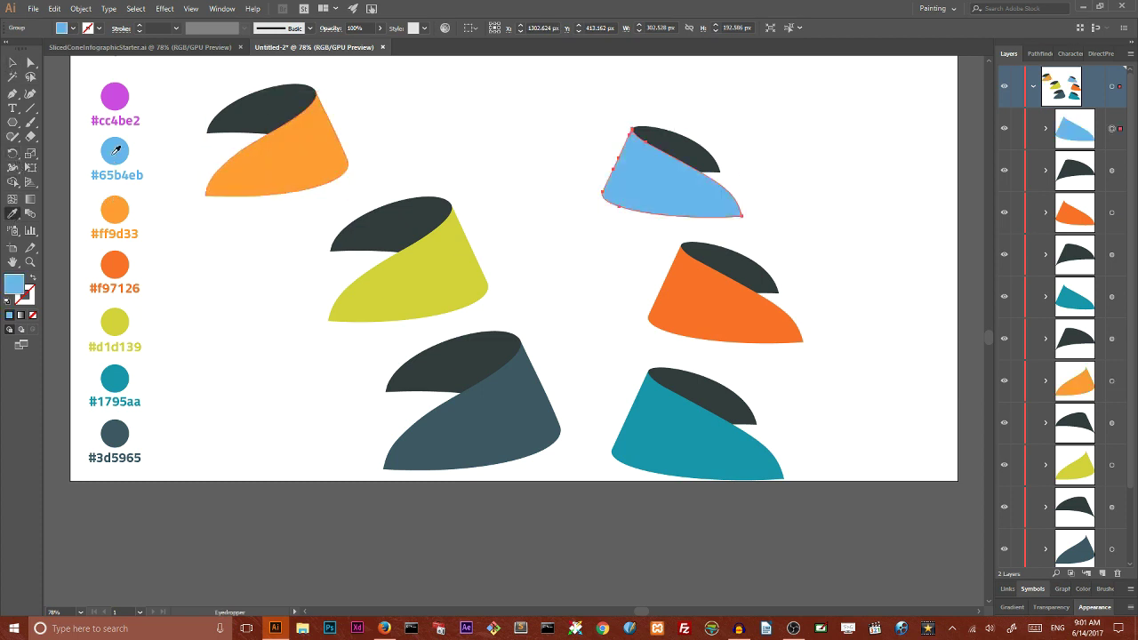
Move the teal slice so it overlaps the left side of the slate slice and send it behind the slate slice
left_click(11, 61)
left_click_drag(612, 344, 738, 467)
left_click_drag(678, 431, 330, 418)
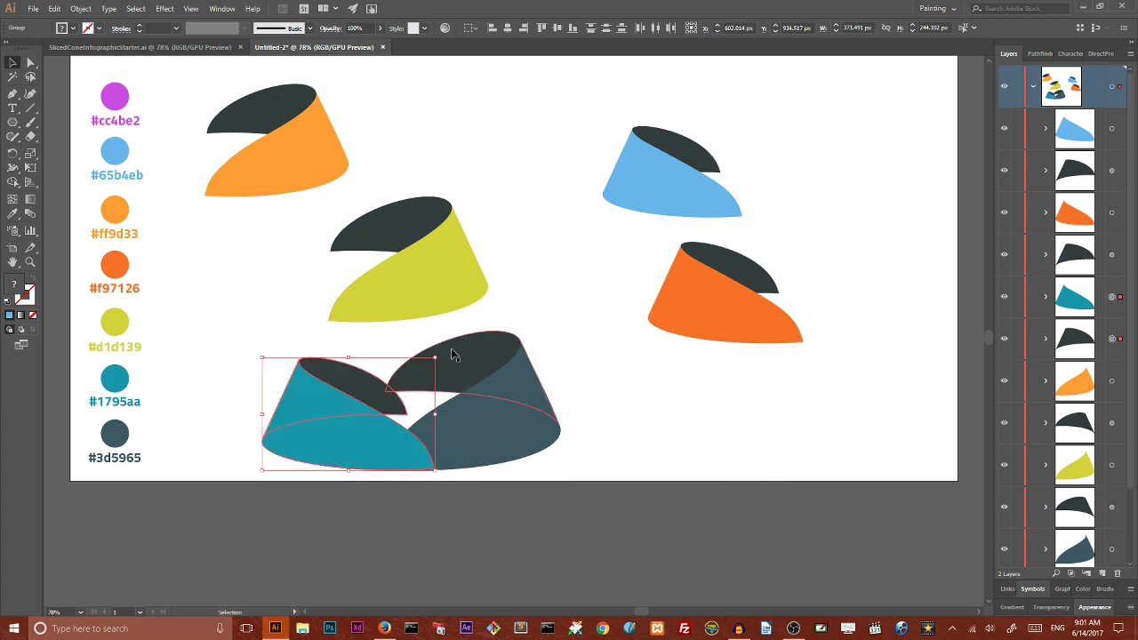
left_click(287, 332)
left_click(317, 412)
key("a")
key("ctrl+shift+bracketleft")
key("v")
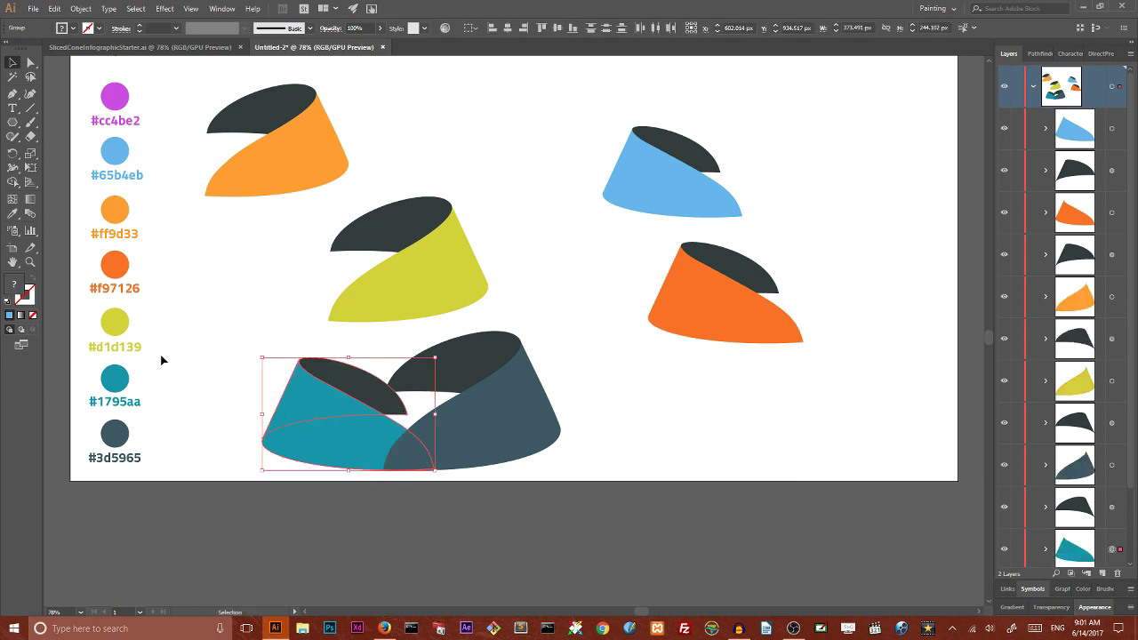
Move the yellow-green slice onto the cone base and send it backward behind the teal and slate front faces
left_click(523, 171)
left_click_drag(453, 261, 485, 376)
key("ctrl+bracketleft")
key("ctrl+bracketleft")
key("ctrl+bracketleft")
key("ctrl+bracketleft")
key("a")
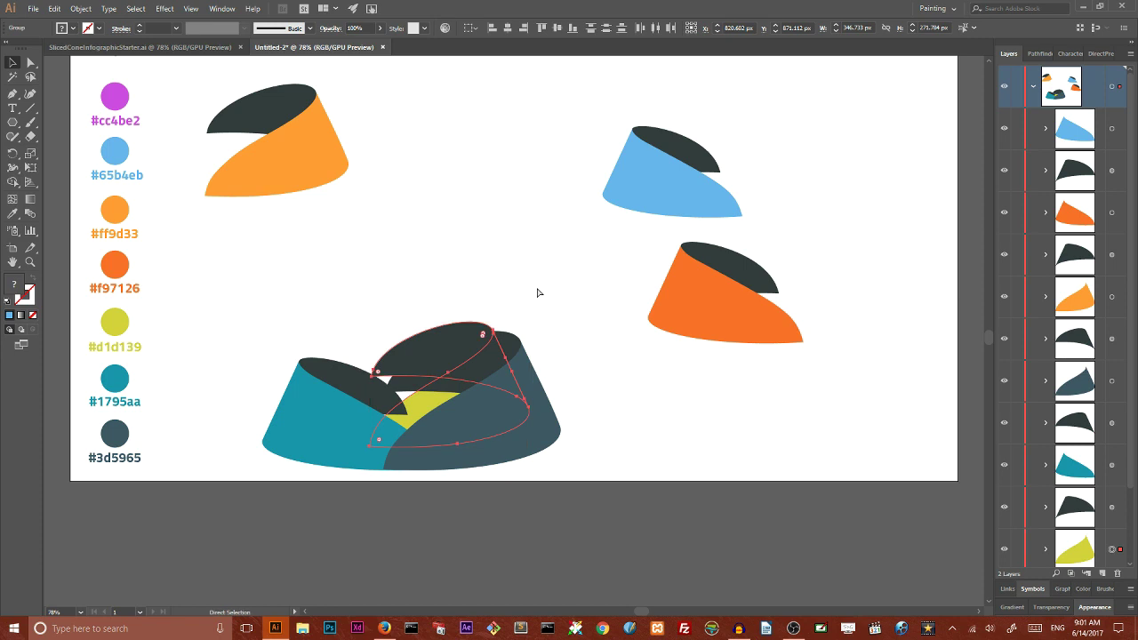
key("v")
left_click(514, 245)
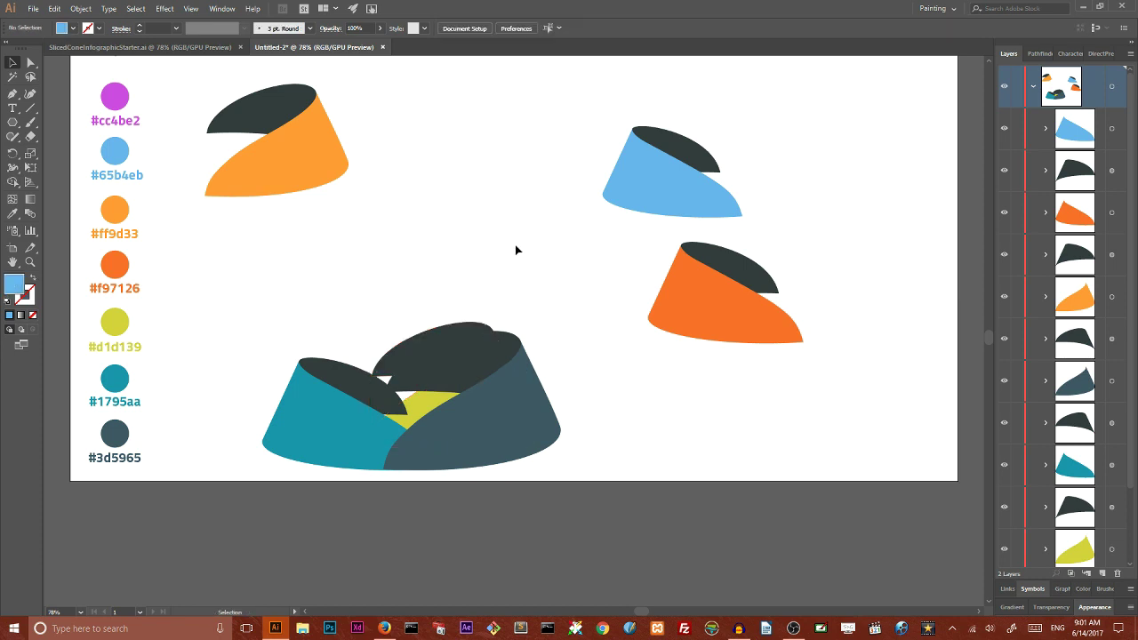
Bring the yellow-green front face forward so it sits directly behind the slate front face
left_click(428, 407)
key("a")
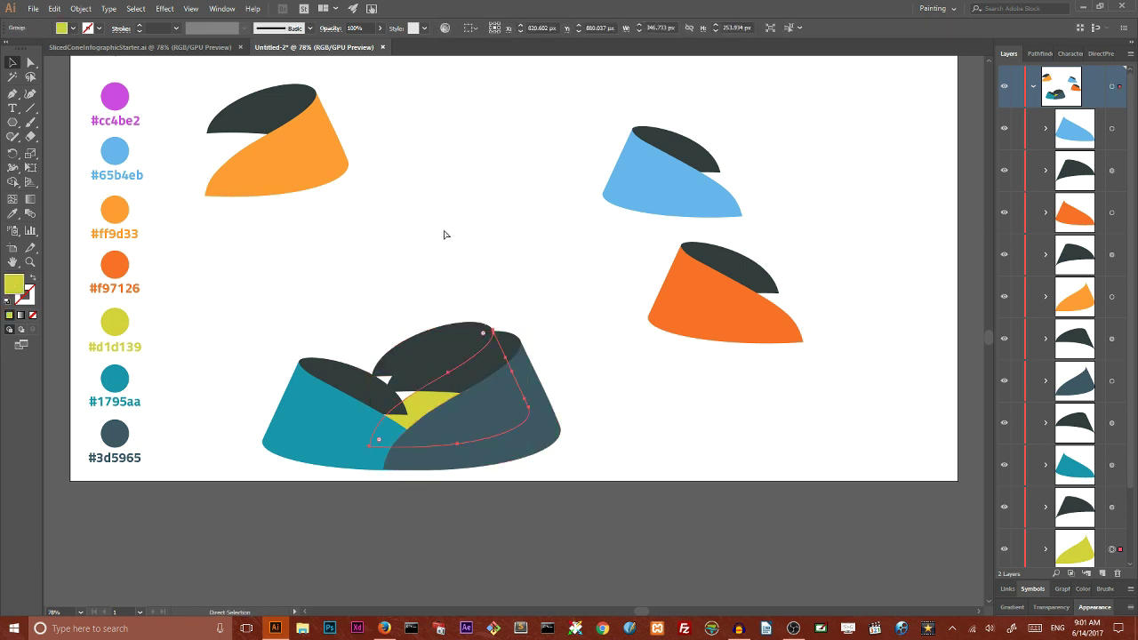
key("ctrl+bracketright")
key("ctrl+bracketright")
key("ctrl+bracketright")
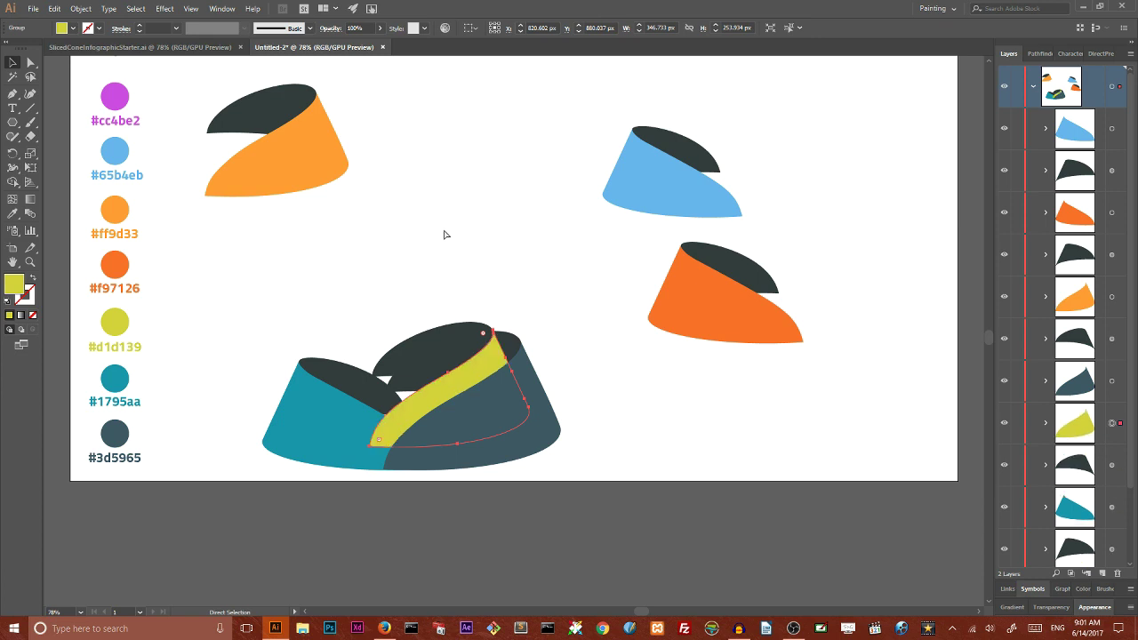
key("v")
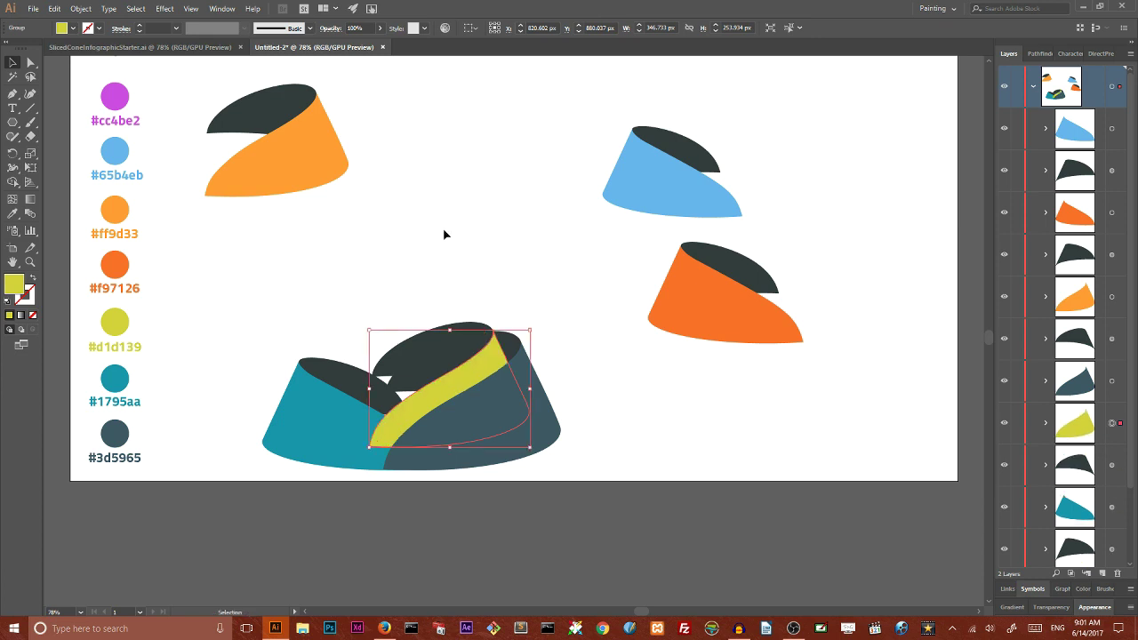
Bring the teal front face forward so it overlaps the yellow-green front face
left_click(318, 415)
key("ctrl+bracketright")
key("ctrl+bracketright")
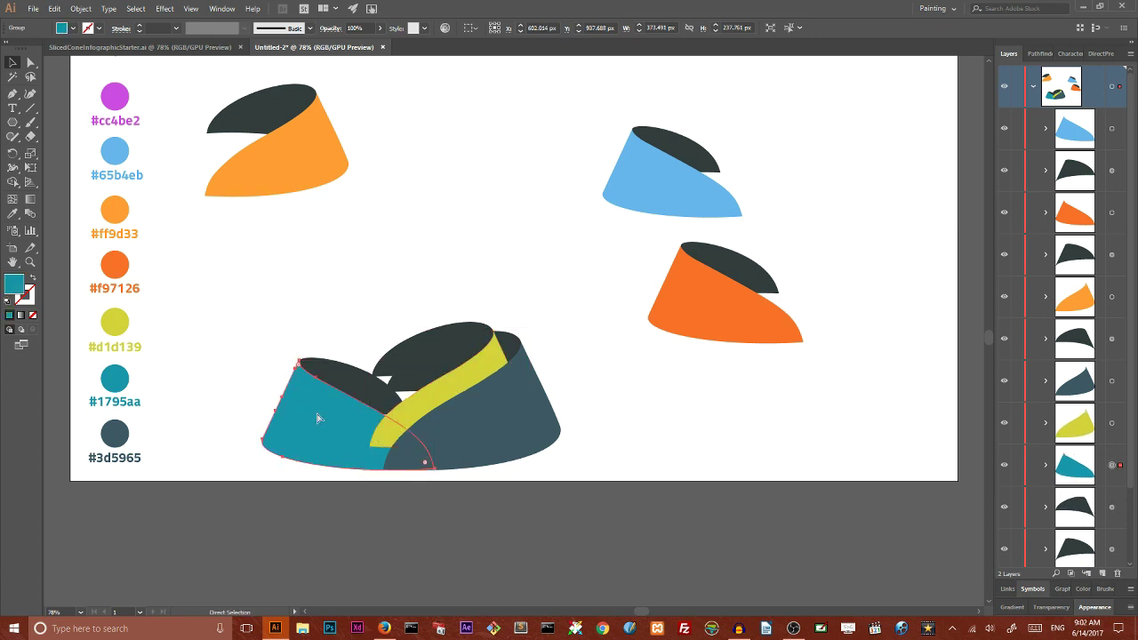
left_click(373, 284)
Select both parts of the yellow-green slice and nudge it slightly up and to the right
left_click(449, 347)
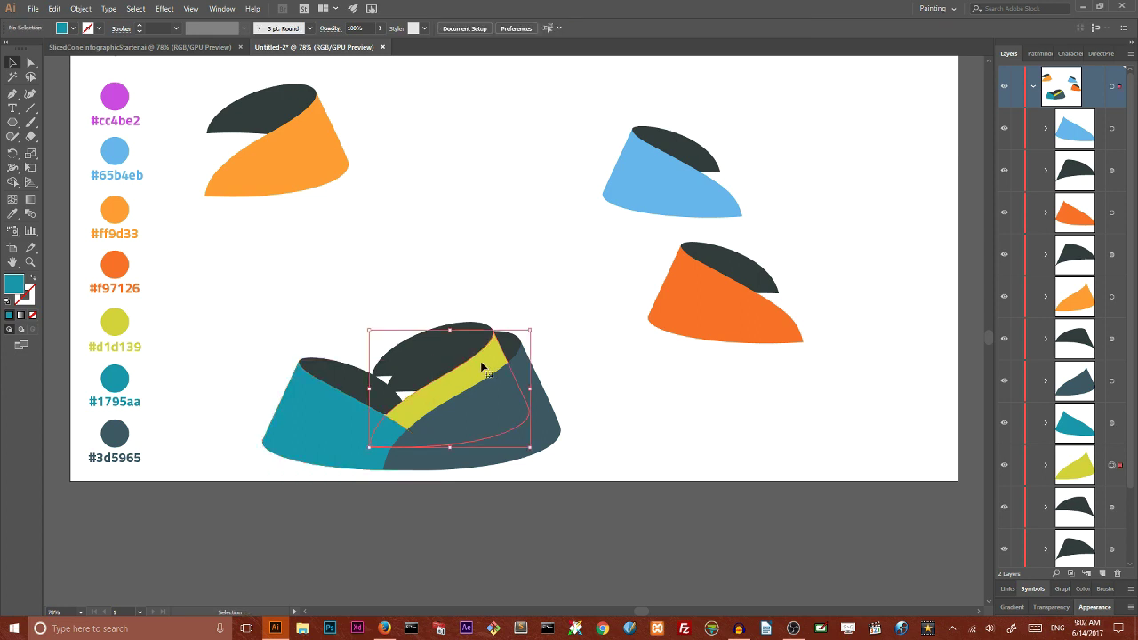
left_click(464, 327)
left_click(463, 328, "shift")
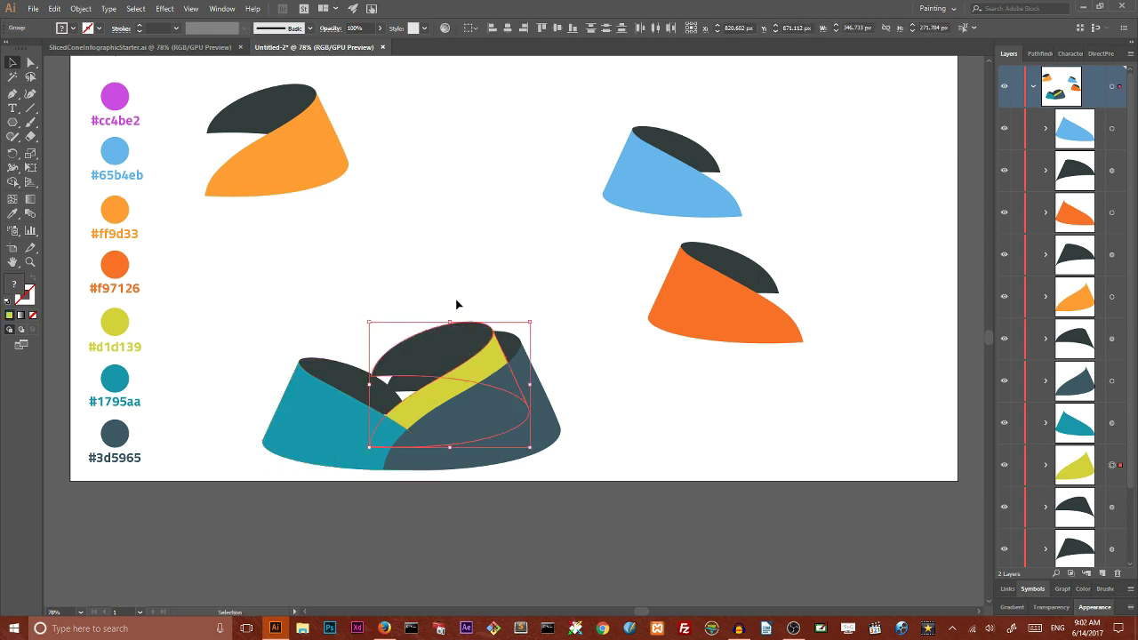
key("ctrl+bracketleft")
key("ctrl+bracketleft")
key("ctrl+bracketleft")
key("ctrl+bracketleft")
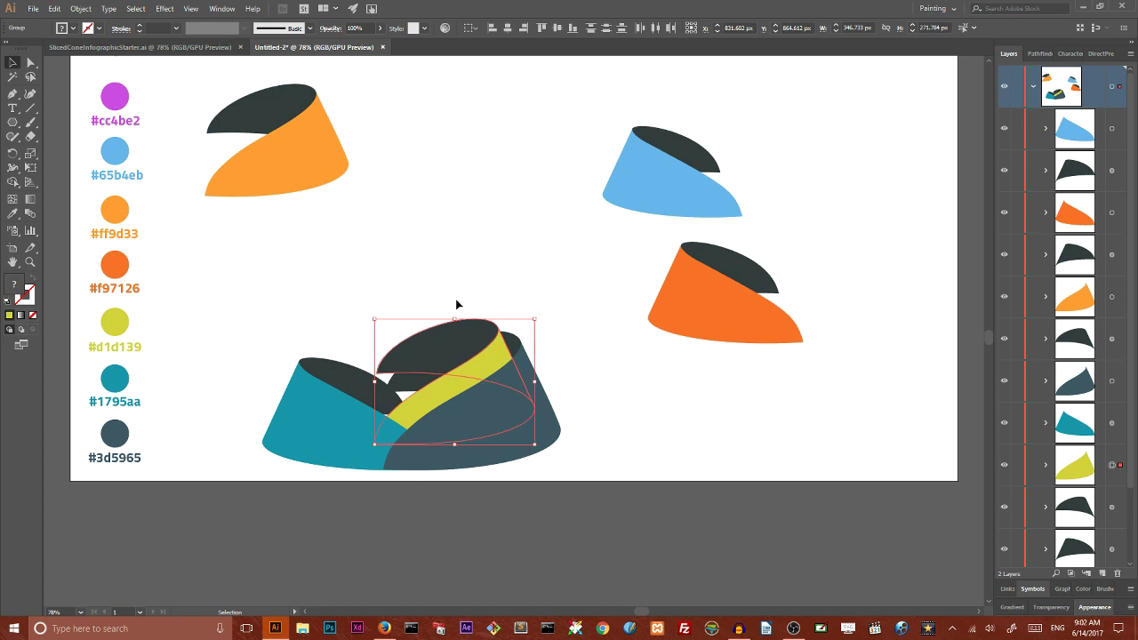
Nudge the whole teal slice about 42 px to the right to close the gap with the yellow-green slice
left_click(348, 376)
key("Right")
key("Right")
key("Right")
key("Right")
key("Right")
key("Right")
key("Right")
key("Right")
key("Right")
key("Right")
key("Right")
key("Right")
key("Right")
key("Right")
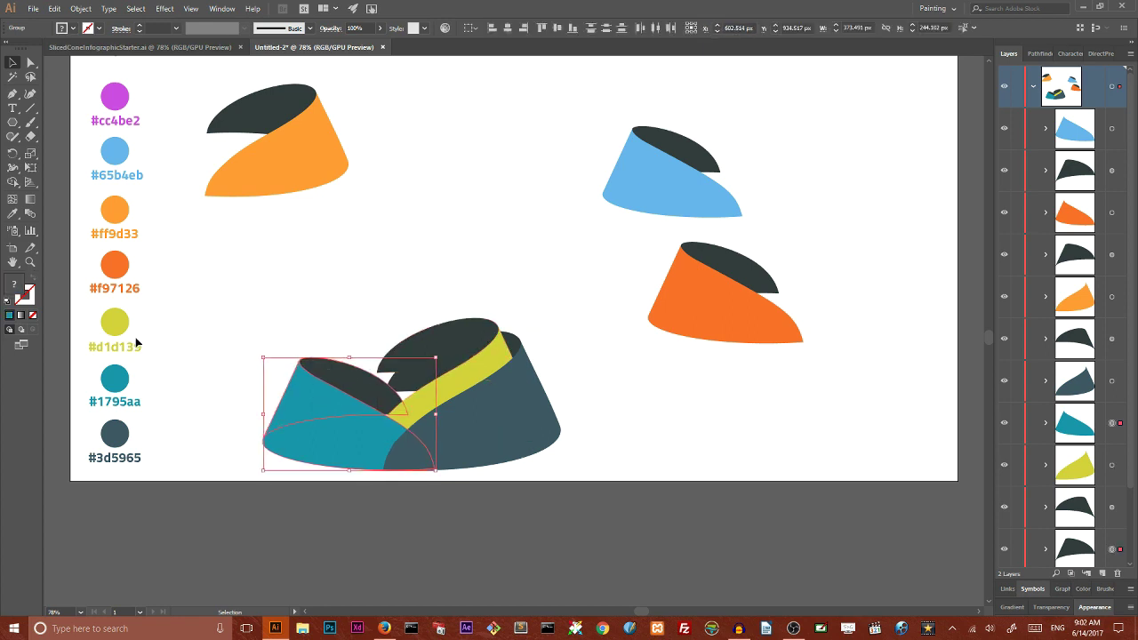
key("Right")
key("Right")
key("Right")
key("Right")
key("Right")
key("Right")
key("Right")
key("Right")
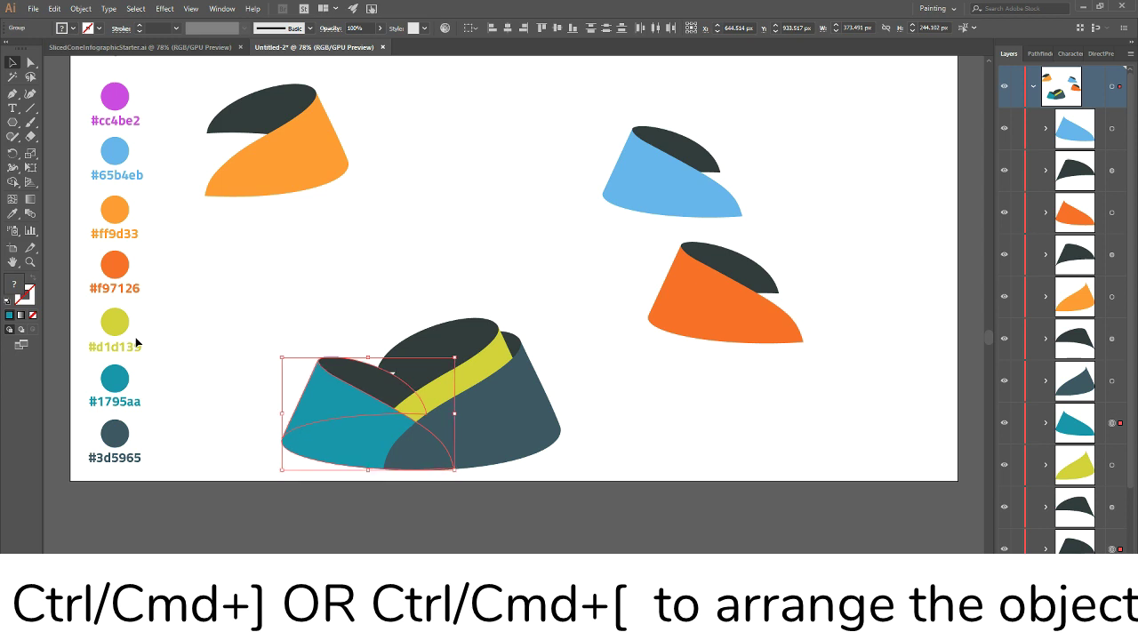
left_click(200, 271)
Raise both parts of the yellow-green slice by about 16 px
left_click(499, 325)
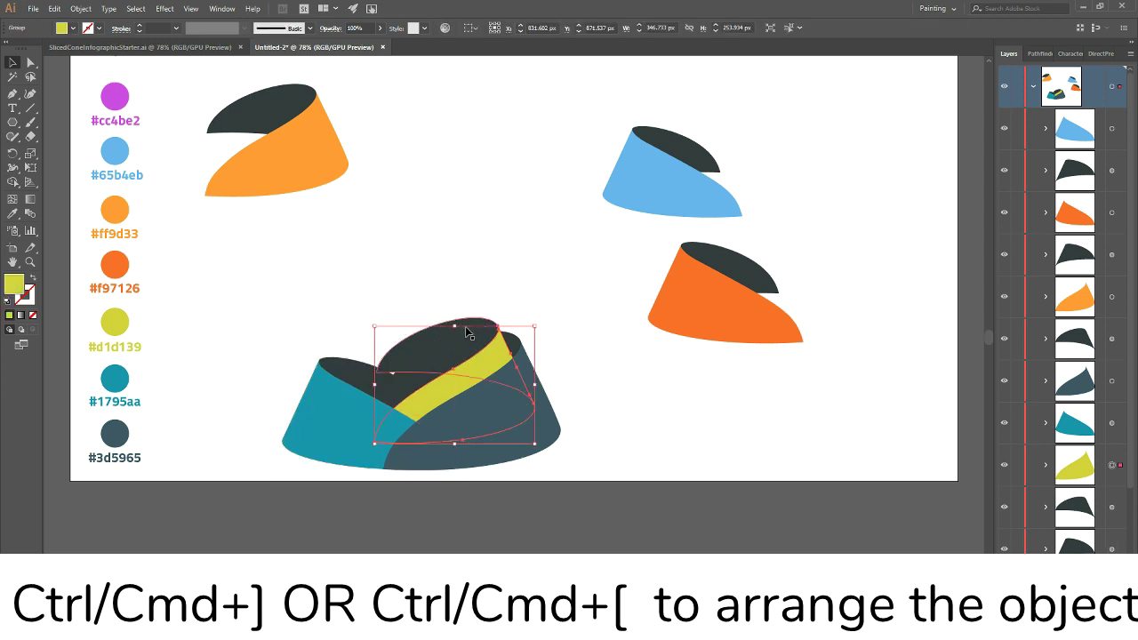
key("ctrl+bracketright")
key("ctrl+bracketright")
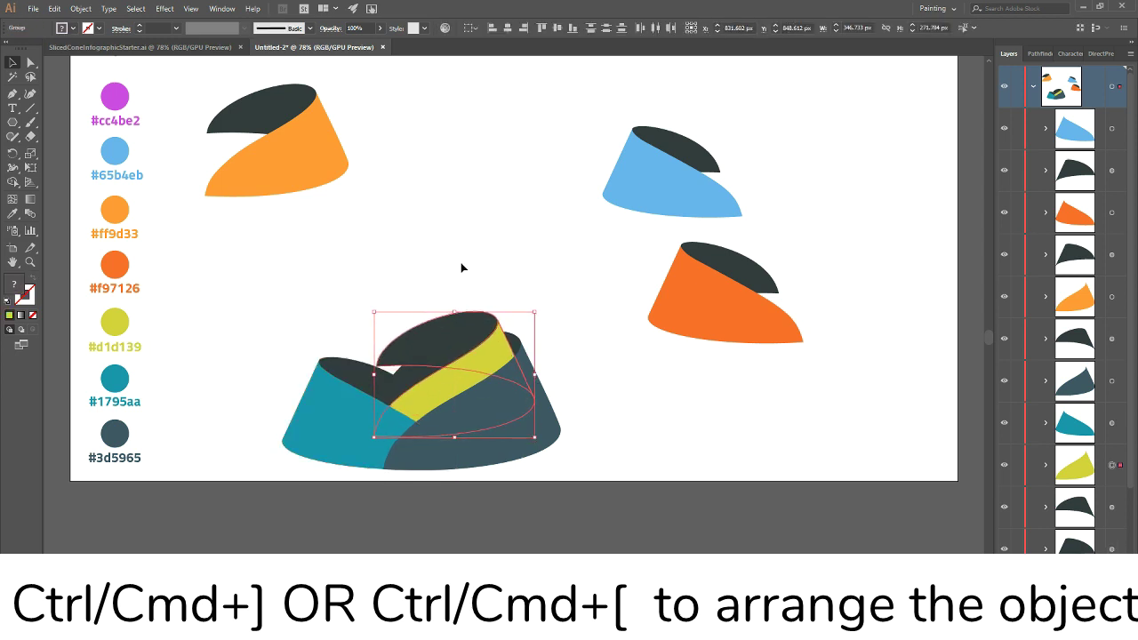
left_click(485, 249)
Move the #f97126 orange slice onto the cone and send it behind the teal and yellow-green front faces
left_click_drag(640, 244, 839, 361)
left_click_drag(712, 291, 384, 375)
key("a")
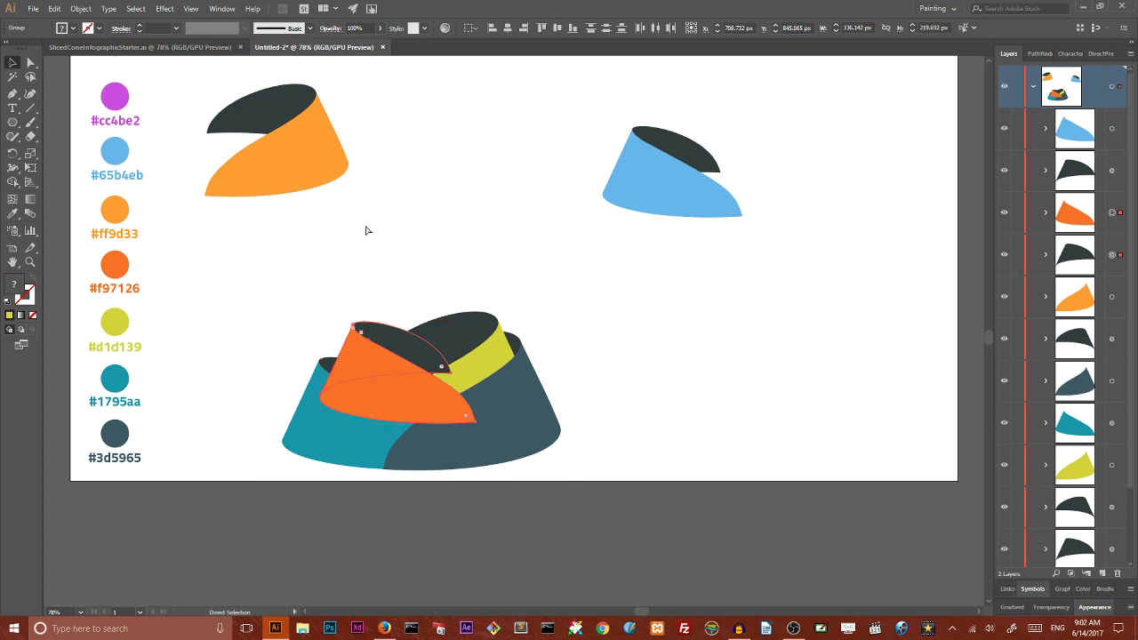
key("ctrl+bracketleft")
key("ctrl+bracketleft")
key("ctrl+bracketleft")
key("ctrl+bracketleft")
key("ctrl+bracketleft")
key("v")
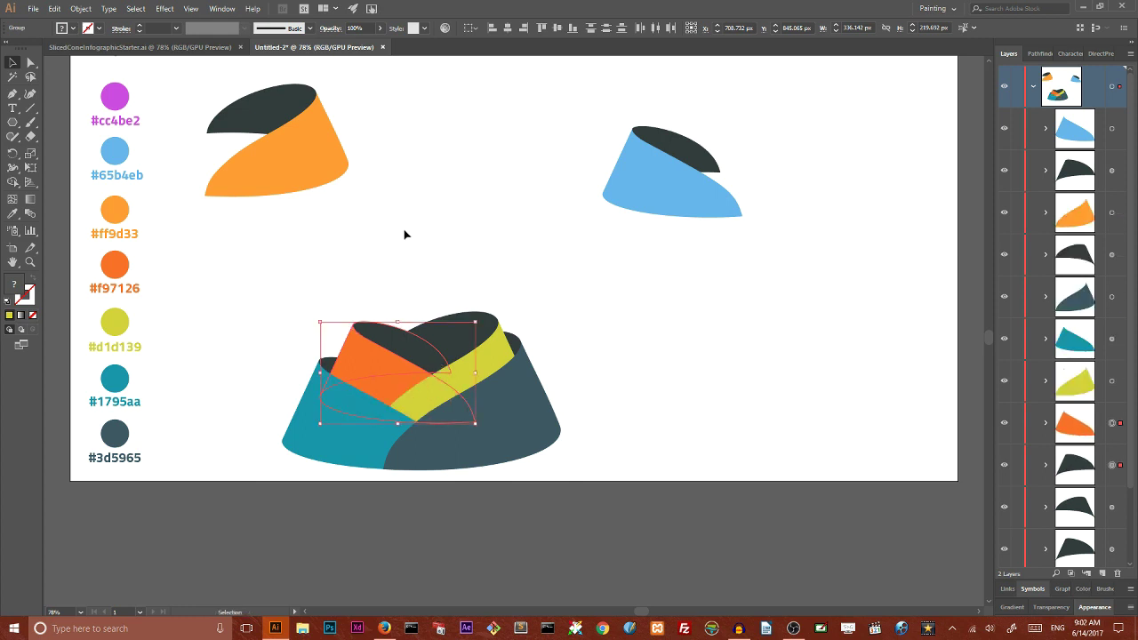
left_click(393, 236)
Nudge the #f97126 orange slice slightly left within the cone
left_click(391, 364)
left_click(400, 266)
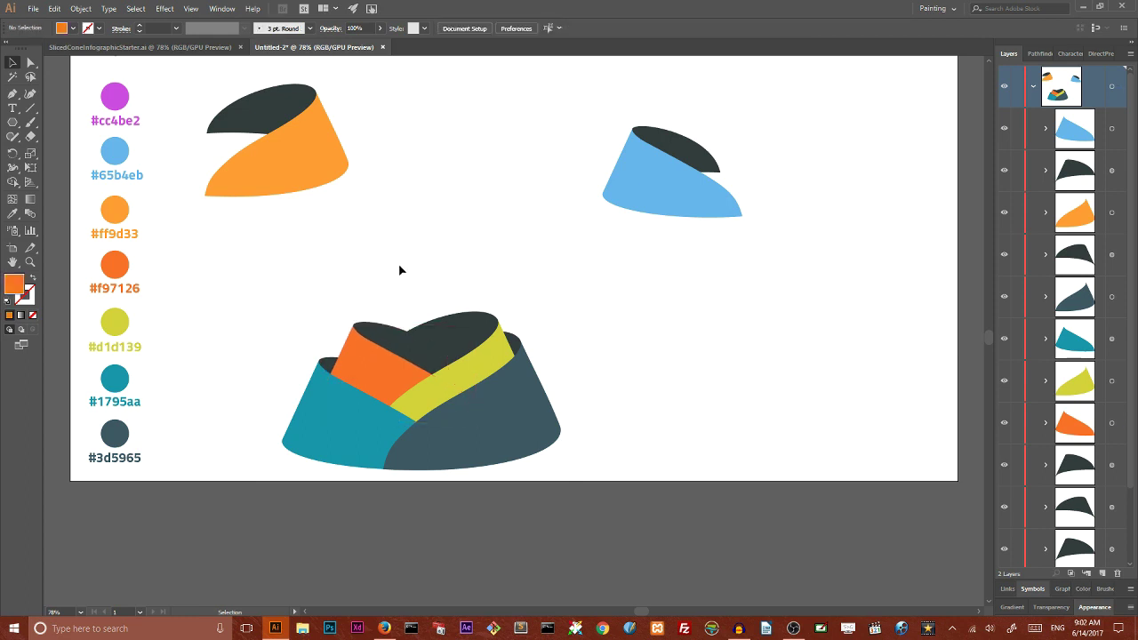
left_click(372, 369)
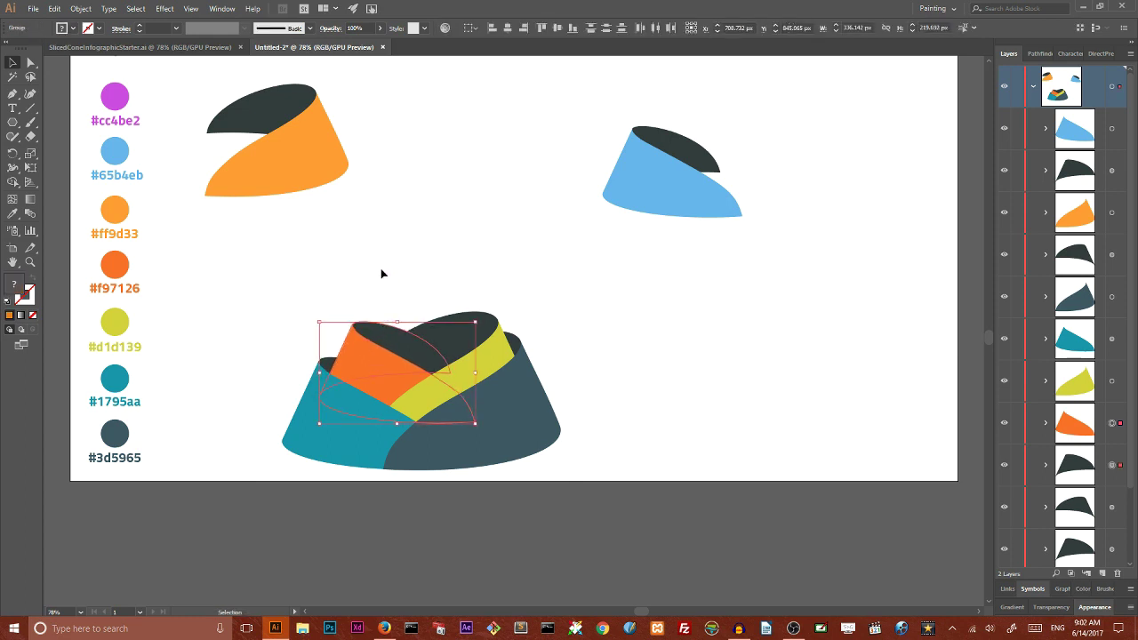
left_click(409, 250)
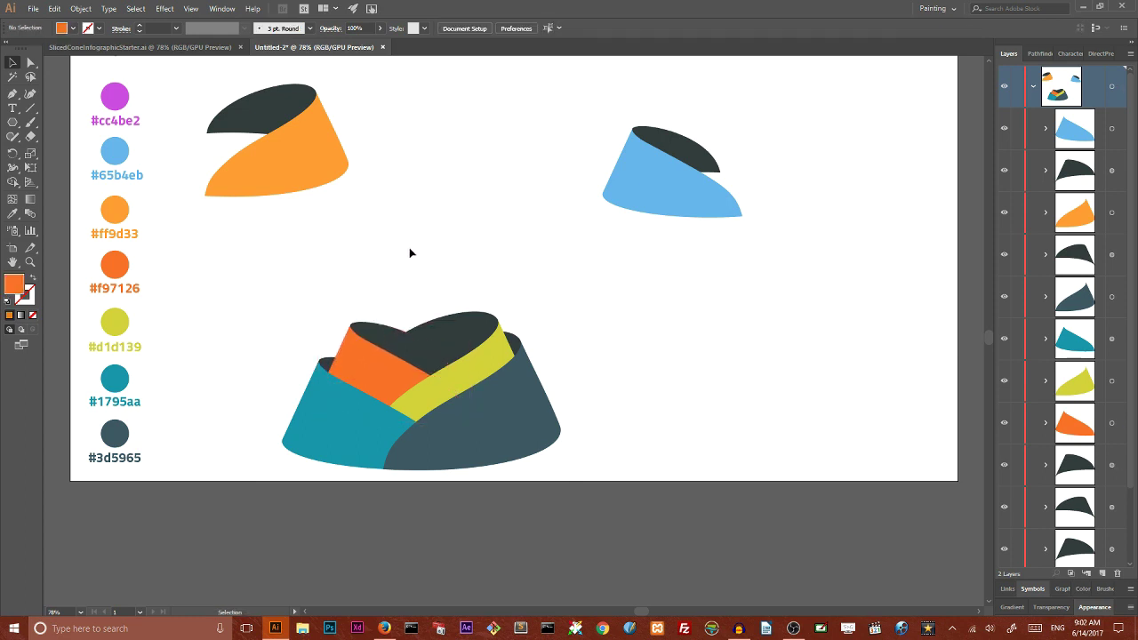
Move the light blue slice above the cone, then place the #ff9d33 slice on the cone behind the yellow-green and dark orange front faces
left_click_drag(668, 179, 481, 151)
left_click_drag(301, 164, 458, 370)
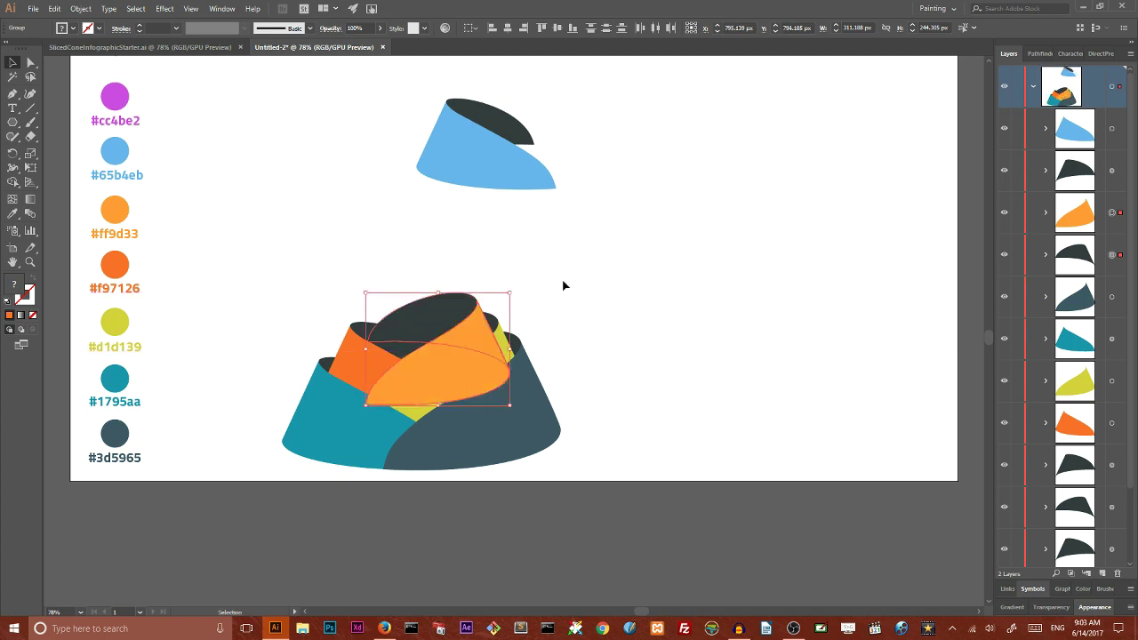
key("ctrl+bracketleft")
key("ctrl+bracketleft")
key("ctrl+bracketleft")
key("ctrl+bracketleft")
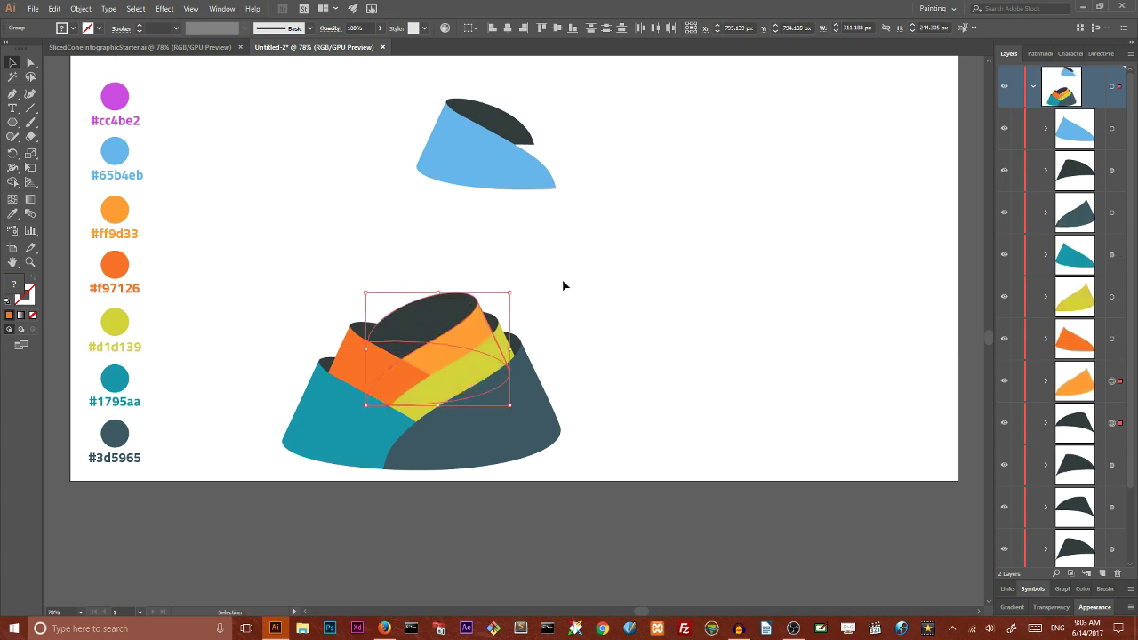
left_click(587, 240)
left_click_drag(483, 313, 485, 313)
Move the light blue slice onto the top of the cone and send it behind the two orange front faces
left_click_drag(344, 82, 555, 188)
left_click_drag(495, 148, 428, 345)
key("ctrl+bracketleft")
key("ctrl+bracketleft")
key("ctrl+bracketleft")
key("ctrl+bracketleft")
key("ctrl+bracketleft")
key("ctrl+bracketleft")
key("ctrl+bracketright")
left_click(467, 220)
Shift the #f97126 orange slice a few pixels left to line up the cone's left edge
left_click(392, 318)
left_click(336, 360)
key("Left")
key("Left")
key("Left")
key("Left")
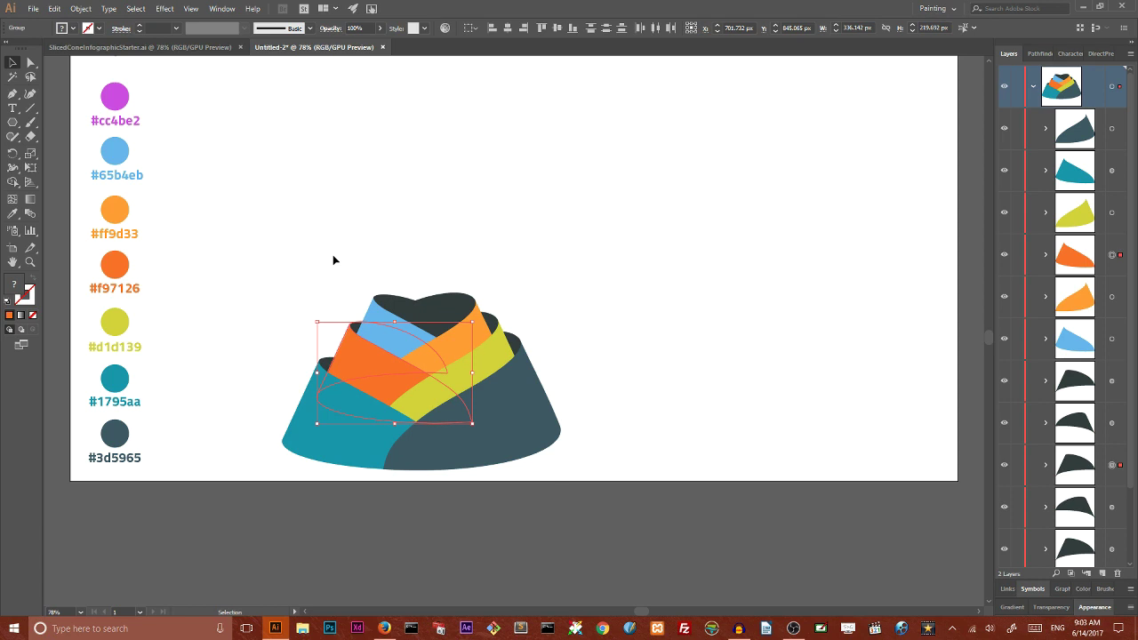
left_click(362, 262)
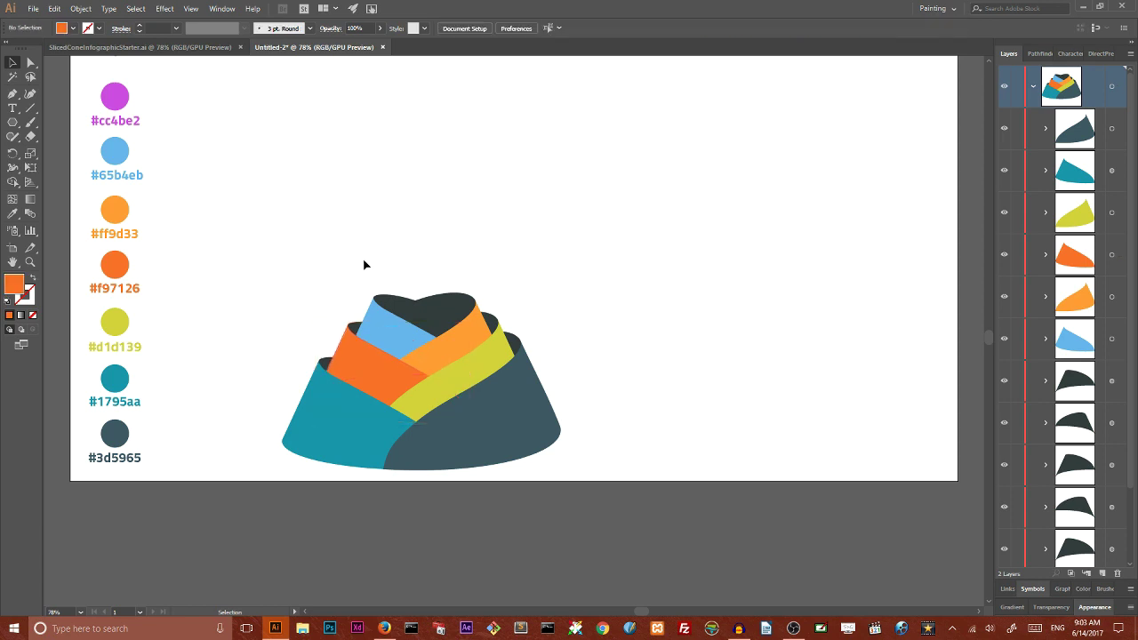
Nudge the light blue slice slightly up and left on the cone
left_click_drag(385, 309, 386, 312)
key("Left")
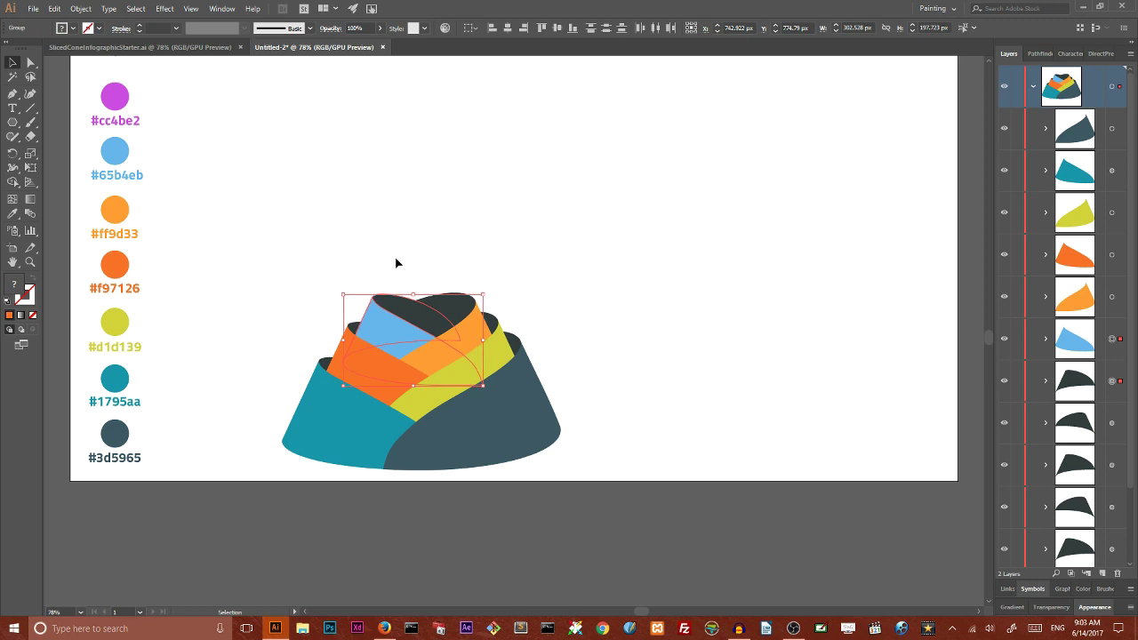
key("Left")
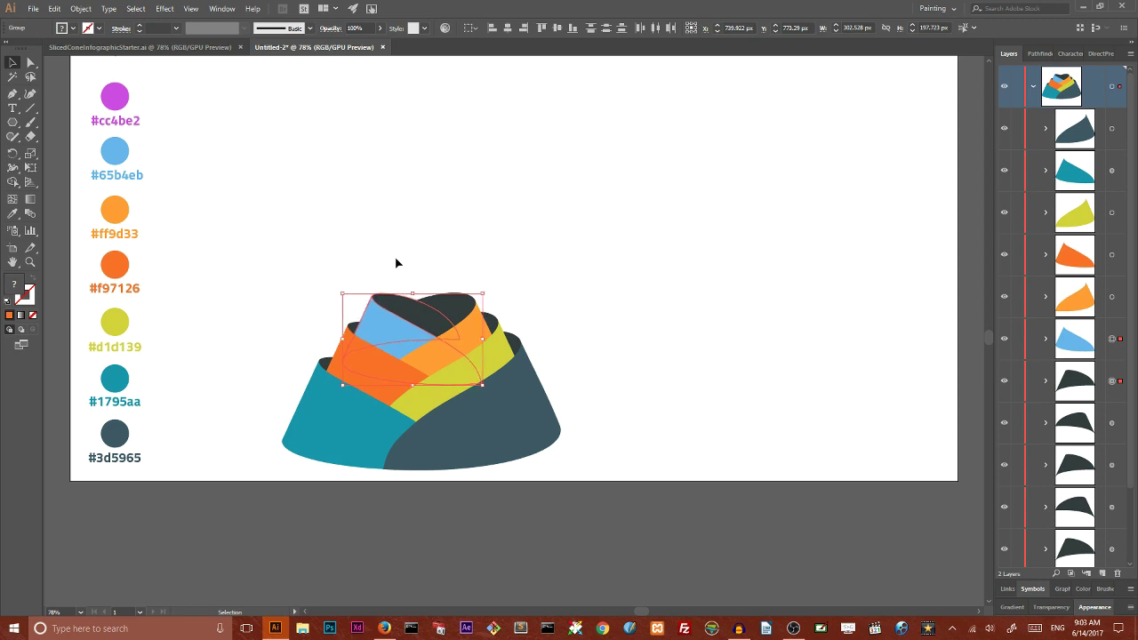
left_click(525, 279)
Select all the assembled slices and move the cone up toward the middle of the artboard
left_click_drag(260, 234, 530, 464)
left_click_drag(455, 454, 482, 337)
left_click(670, 237)
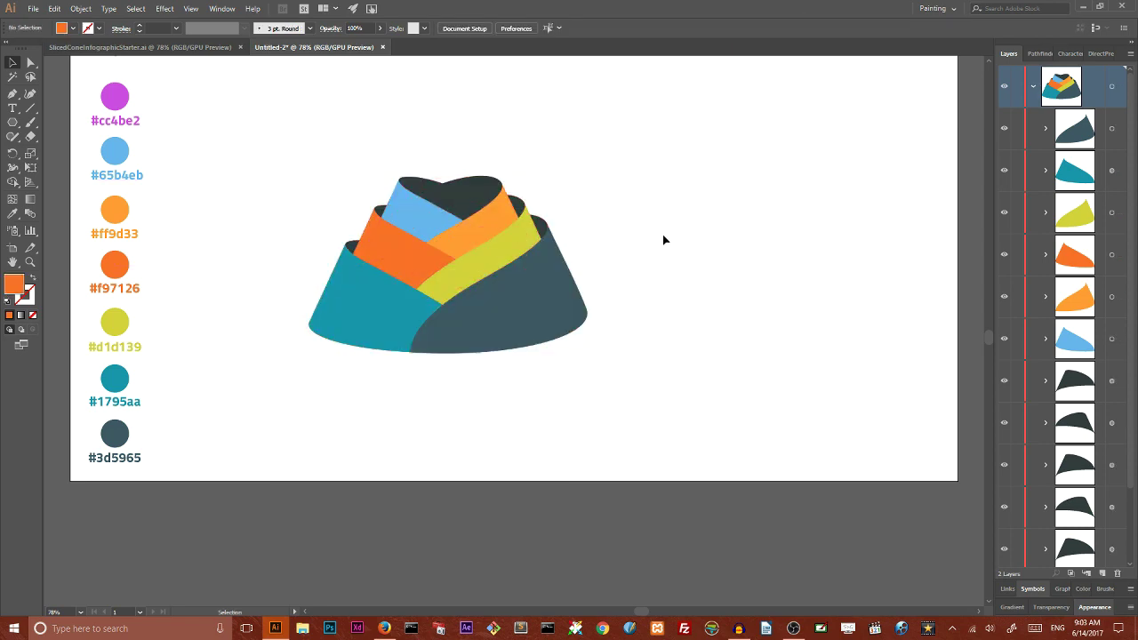
Draw a triangle with the Polygon tool and scale it down to about 383 px wide and 332 px high
left_click_drag(11, 126, 78, 169)
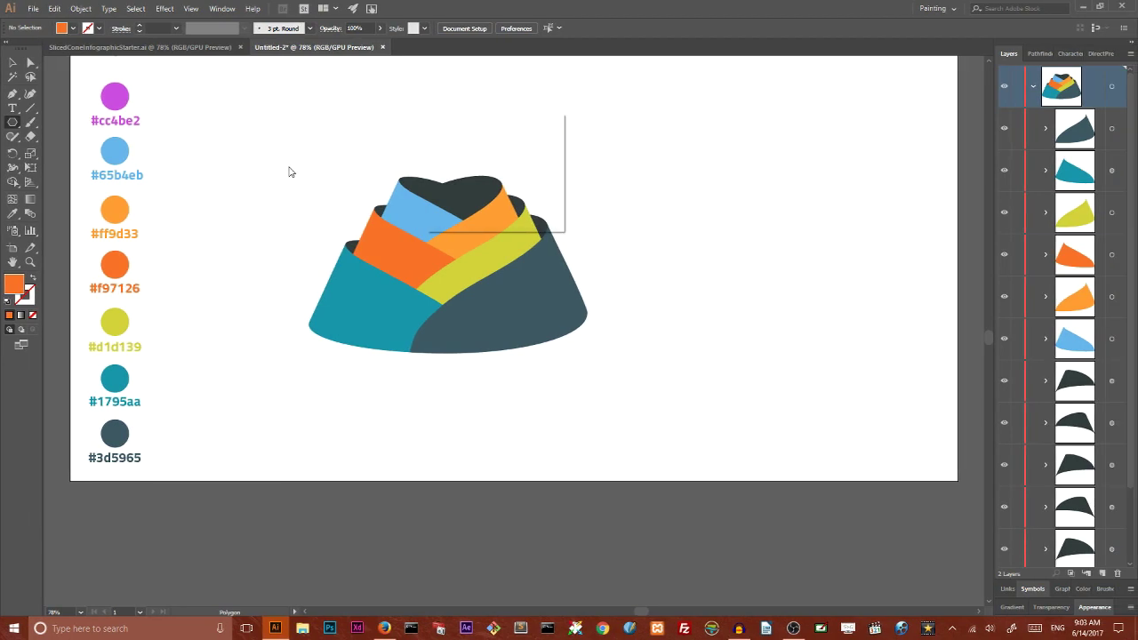
left_click(288, 173)
left_click(475, 208)
key("v")
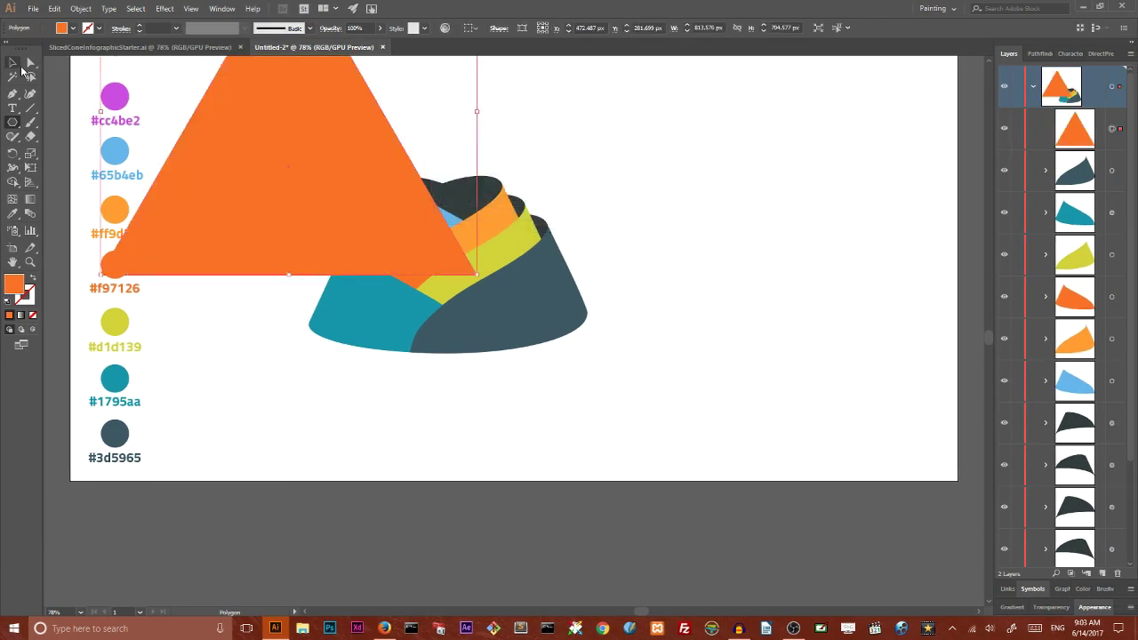
left_click_drag(276, 79, 334, 218)
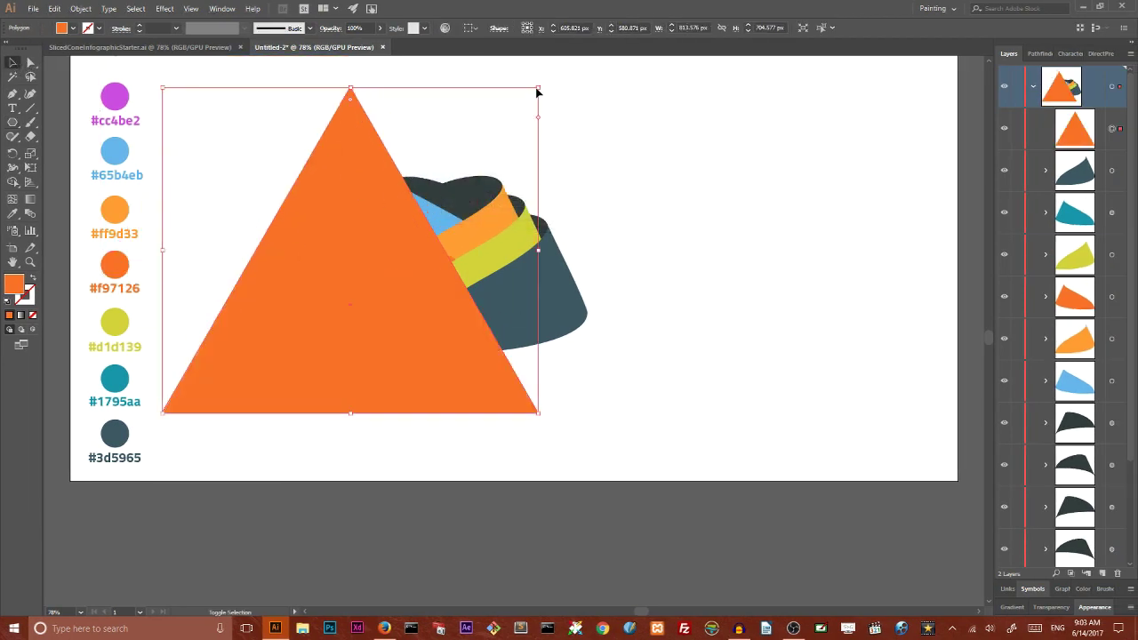
left_click_drag(535, 86, 439, 158)
Fill the triangle with the #cc4be2 palette color
left_click(12, 213)
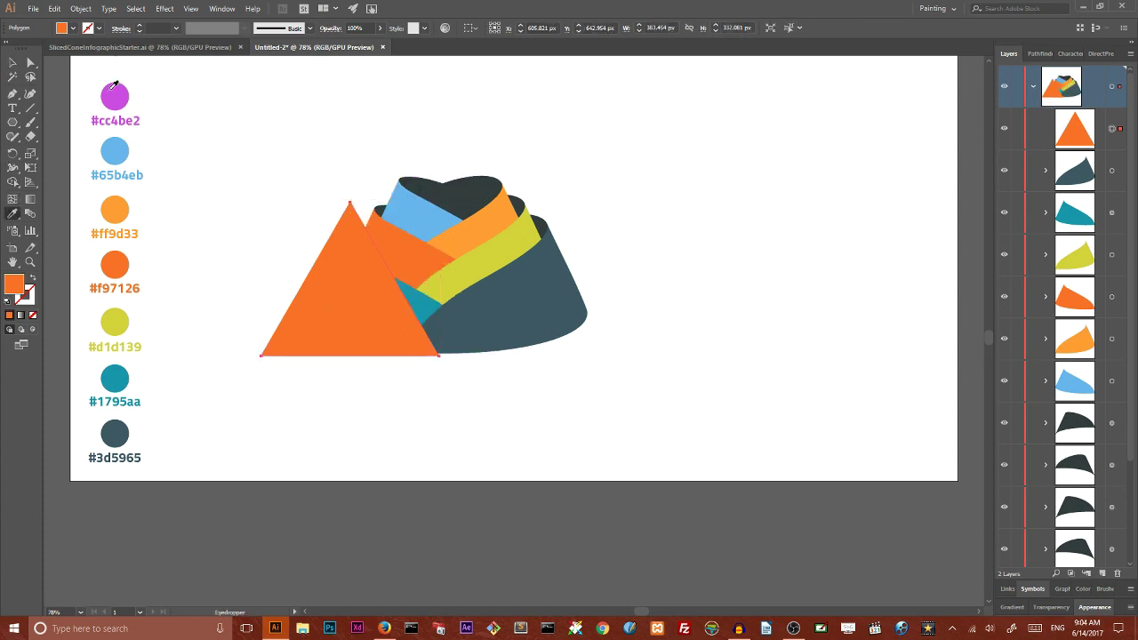
left_click(115, 86)
left_click(12, 62)
Place the purple triangle as the cone's tip and send it backward behind all the colored front faces
left_click_drag(329, 269, 428, 187)
key("ctrl+bracketleft")
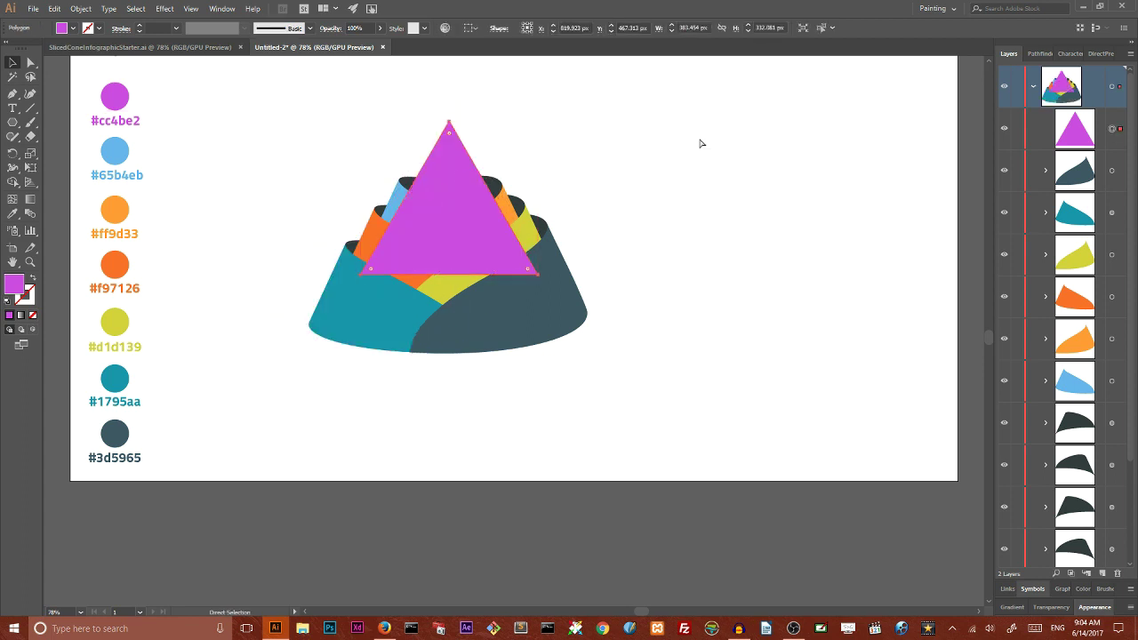
key("ctrl+bracketleft")
key("ctrl+bracketleft")
key("ctrl+bracketleft")
key("ctrl+bracketleft")
key("ctrl+bracketleft")
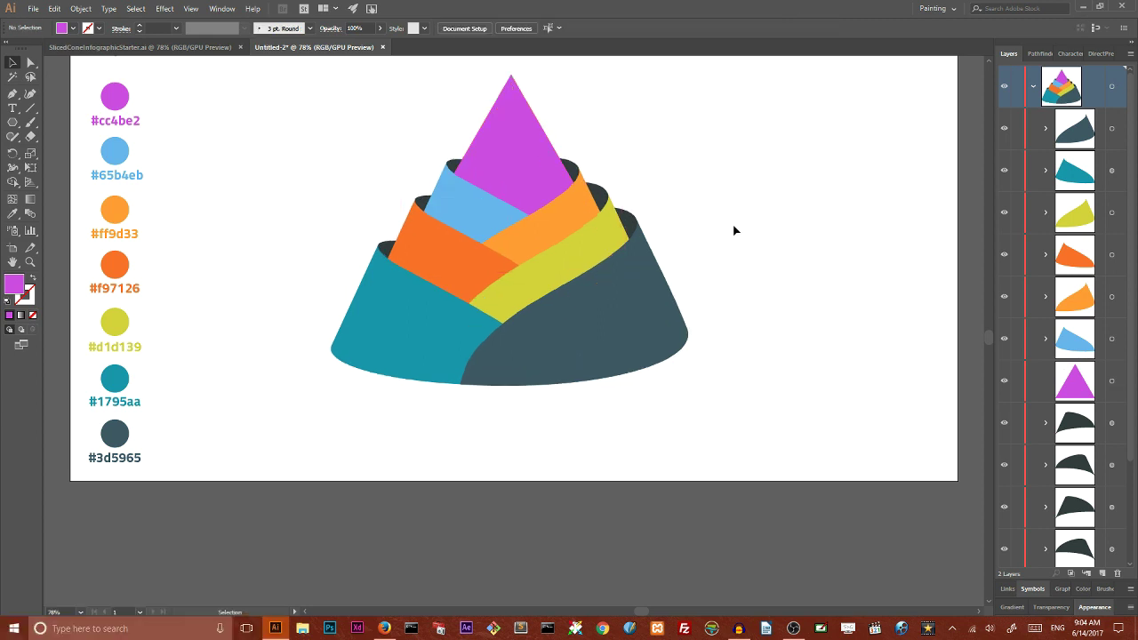
Select the colored front slices of the cone, except the light orange one, and ungroup them
left_click(600, 313)
left_click(574, 251, "shift")
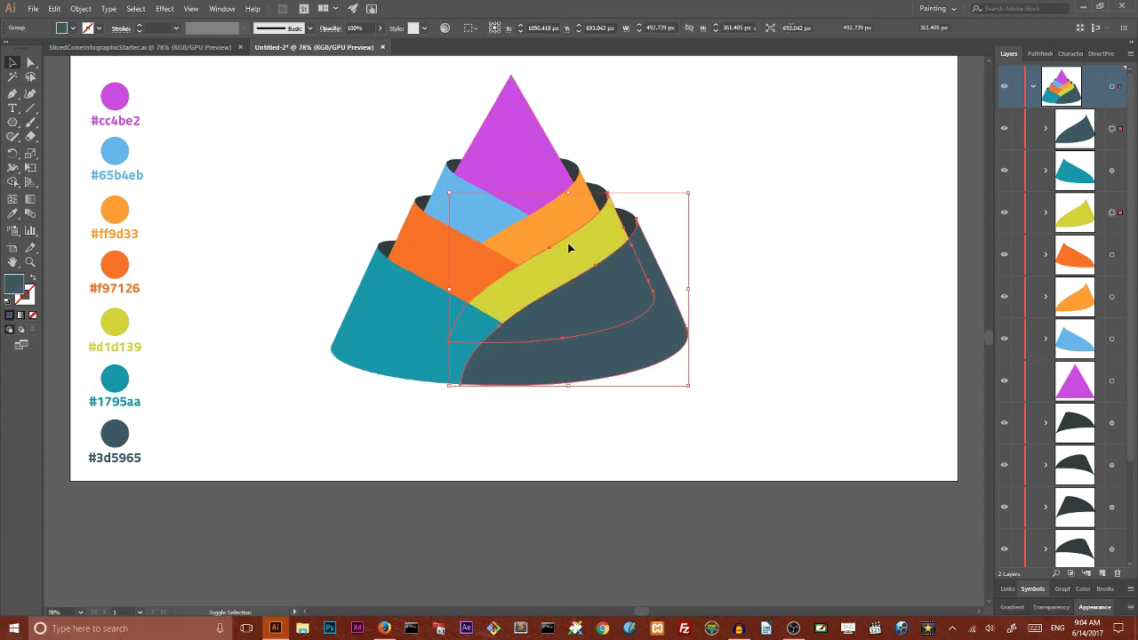
left_click(556, 213, "shift")
left_click(490, 224, "shift")
left_click(461, 265, "shift")
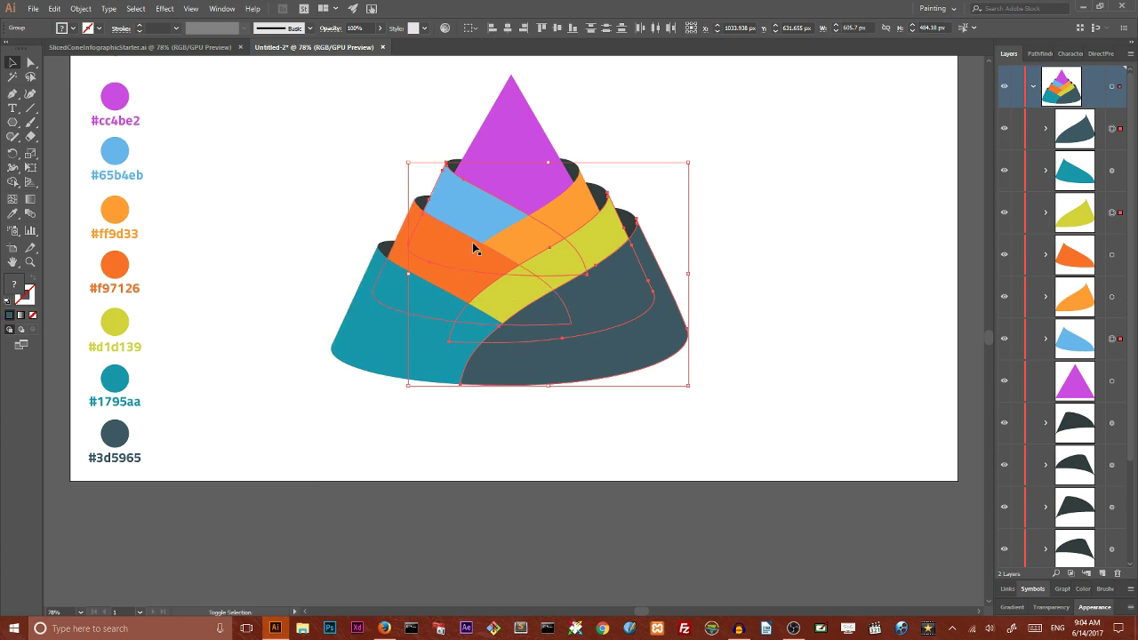
left_click(359, 302, "shift")
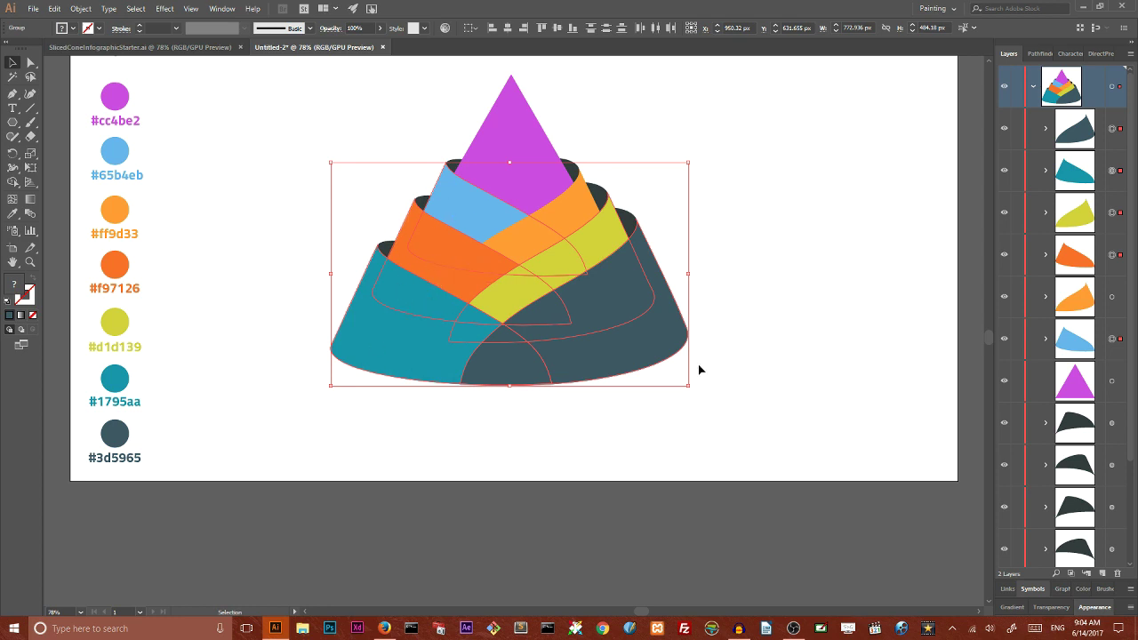
key("a")
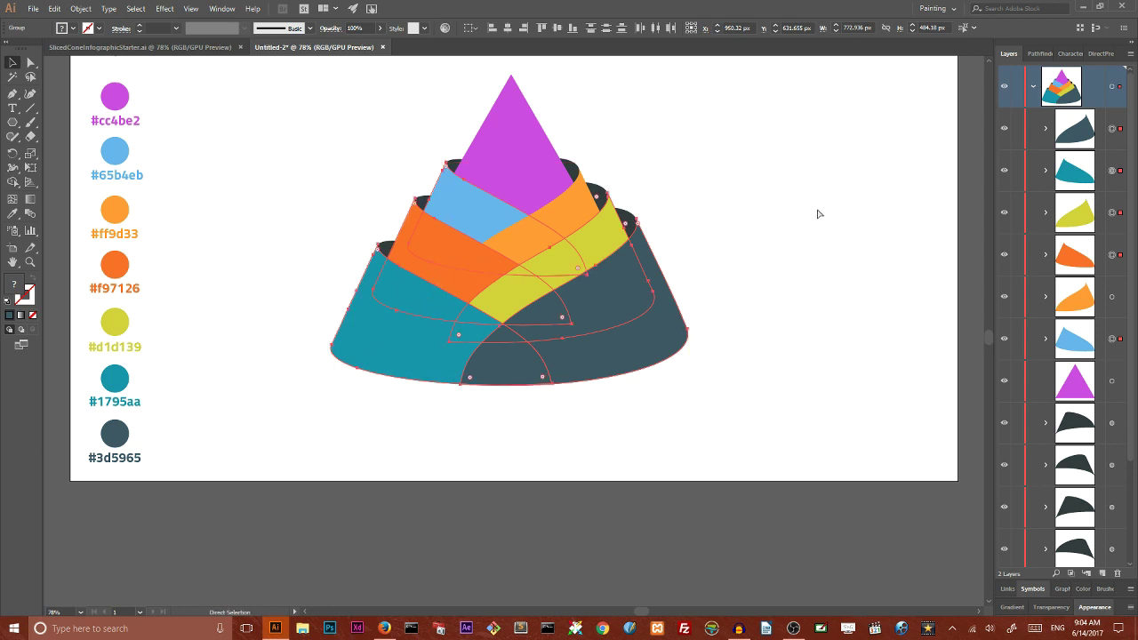
key("ctrl+shift+g")
key("v")
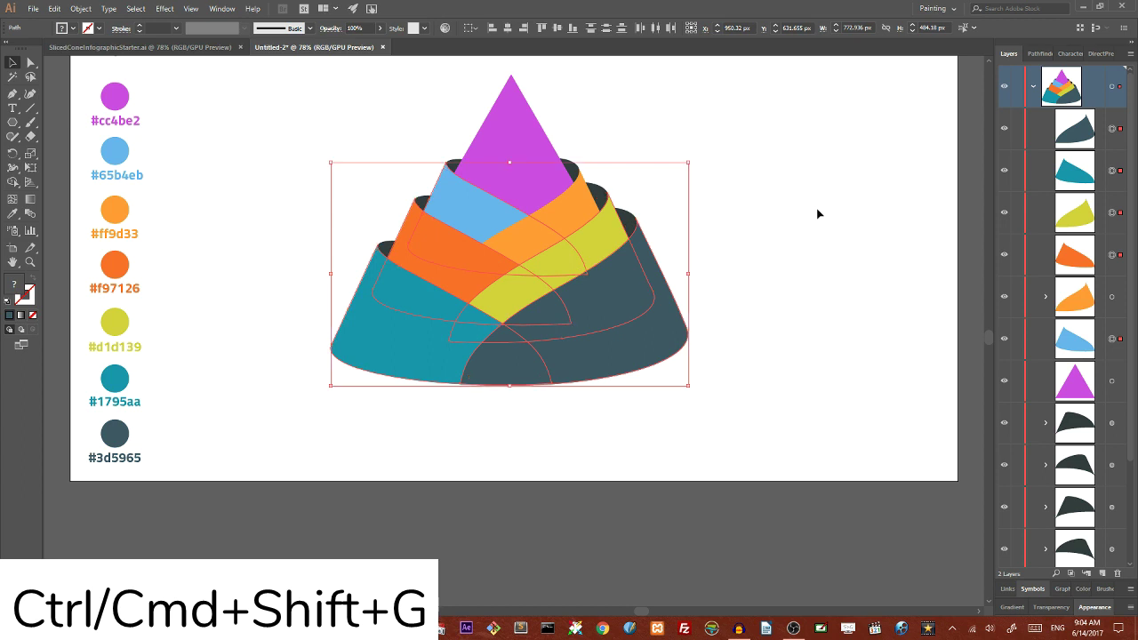
left_click(768, 209)
Duplicate the dark slate and teal bottom slices in place, each copy directly in front of its original
left_click(610, 312)
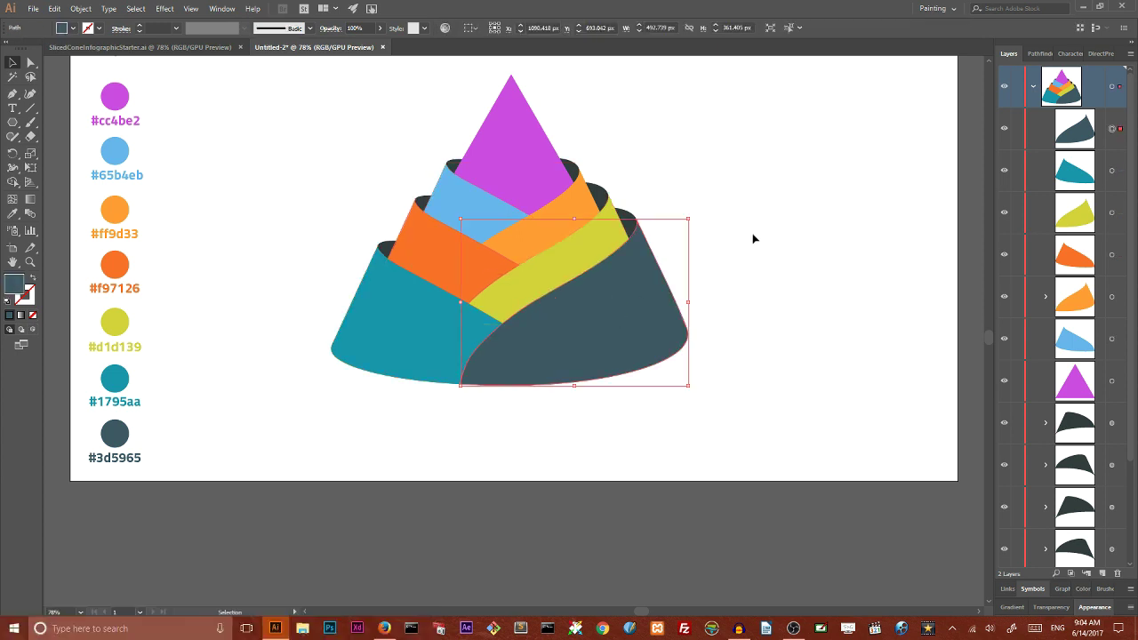
key("a")
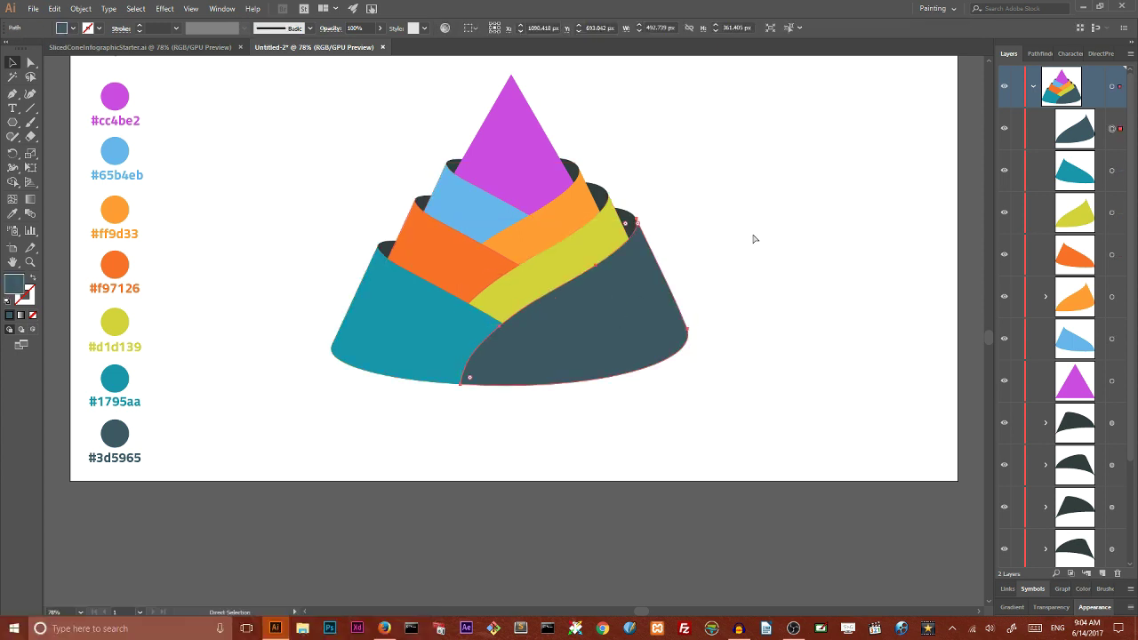
key("ctrl+c")
key("ctrl+f")
left_click(388, 325)
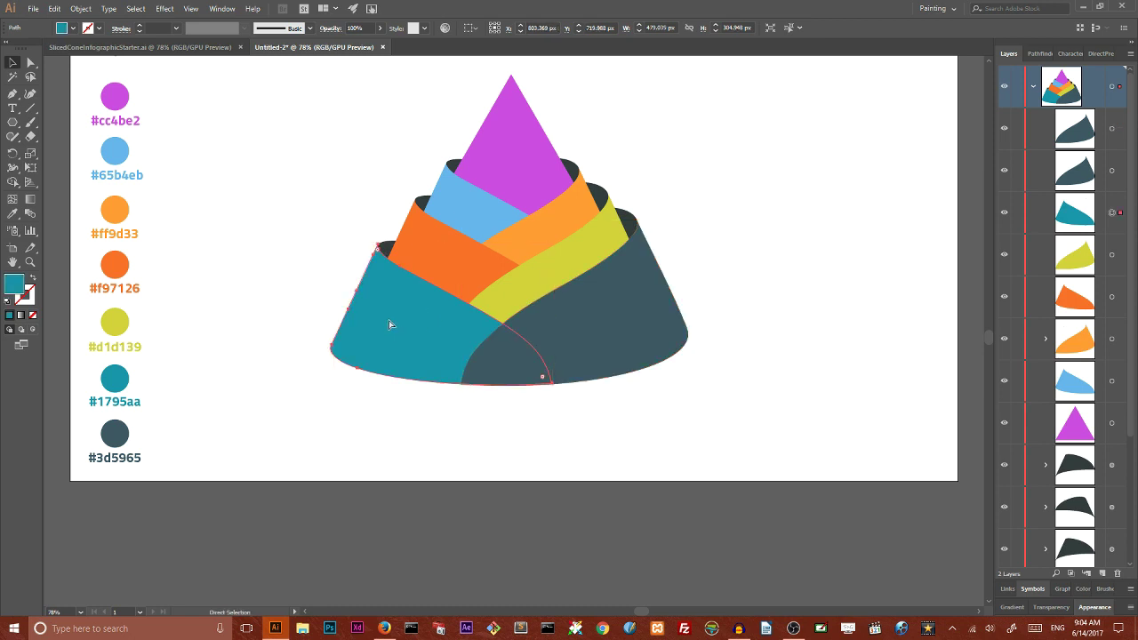
key("ctrl+c")
key("ctrl+f")
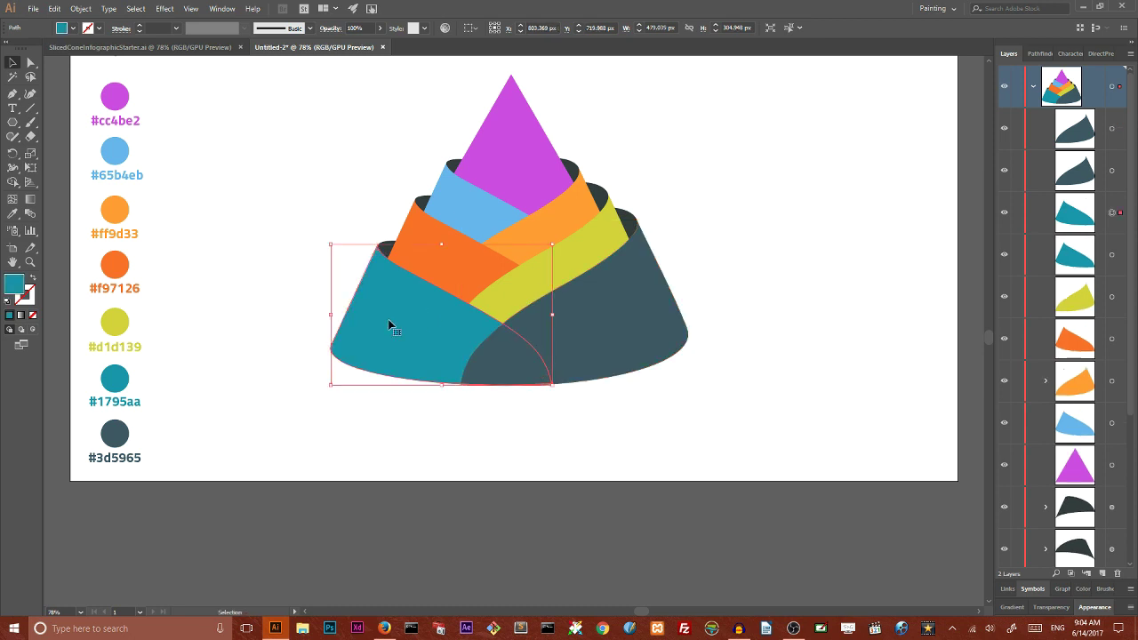
Duplicate the yellow-green and dark orange slices in place, each copy in front of its original
left_click(588, 252)
key("ctrl+c")
key("ctrl+f")
left_click(447, 262)
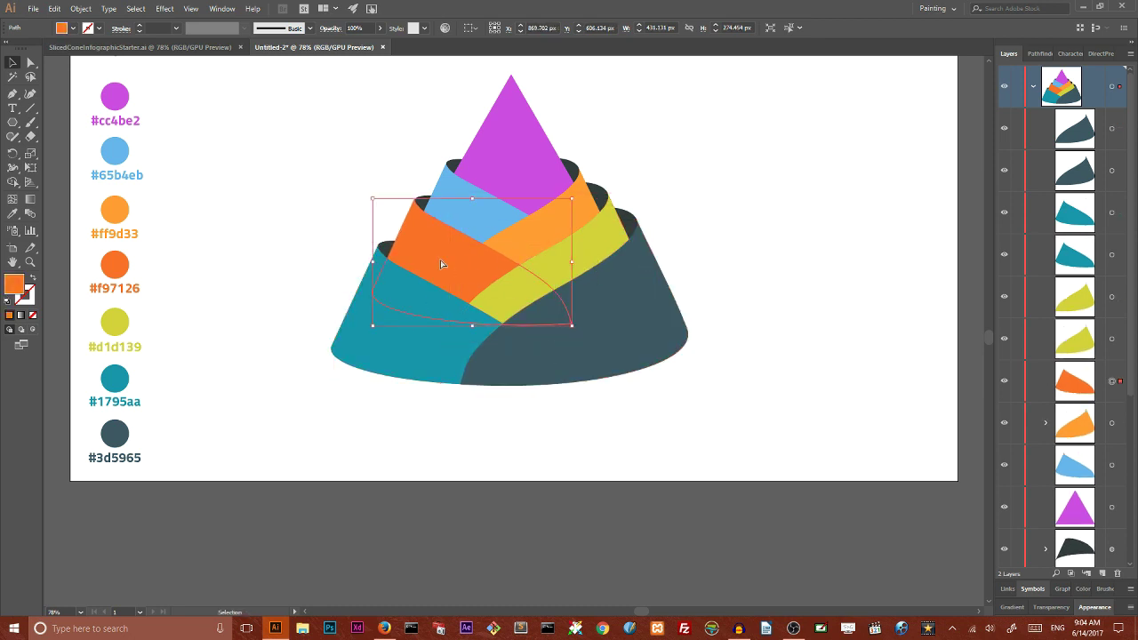
key("ctrl+c")
key("ctrl+f")
Duplicate the light blue and light orange slices in place, each copy in front of its original
left_click(475, 211)
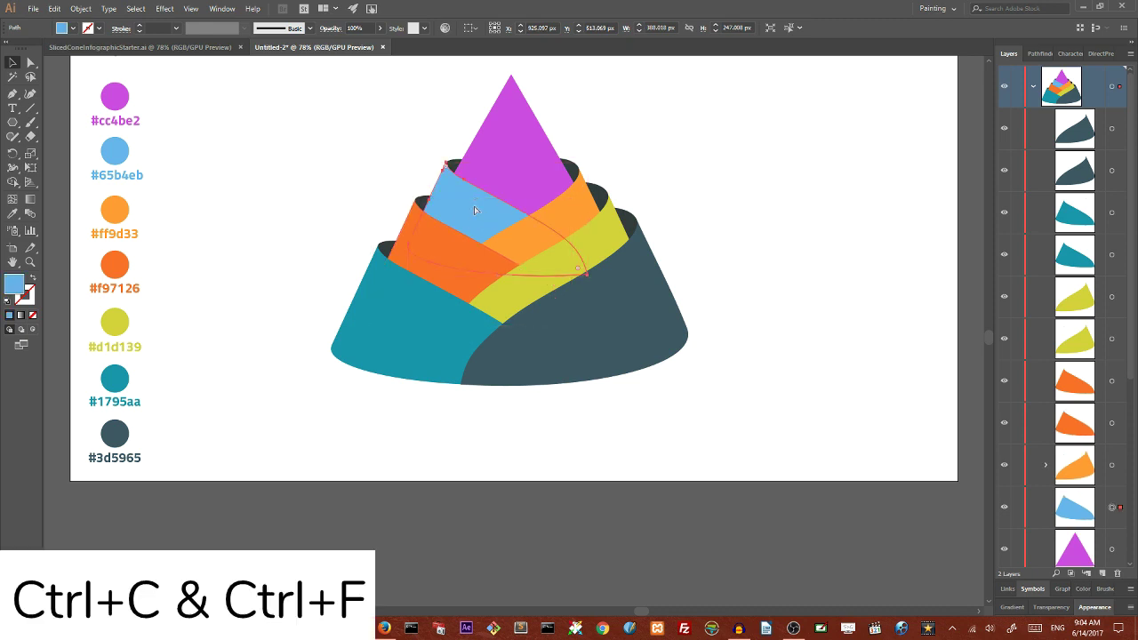
key("ctrl+c")
key("ctrl+f")
left_click(563, 213)
key("ctrl+c")
key("ctrl+f")
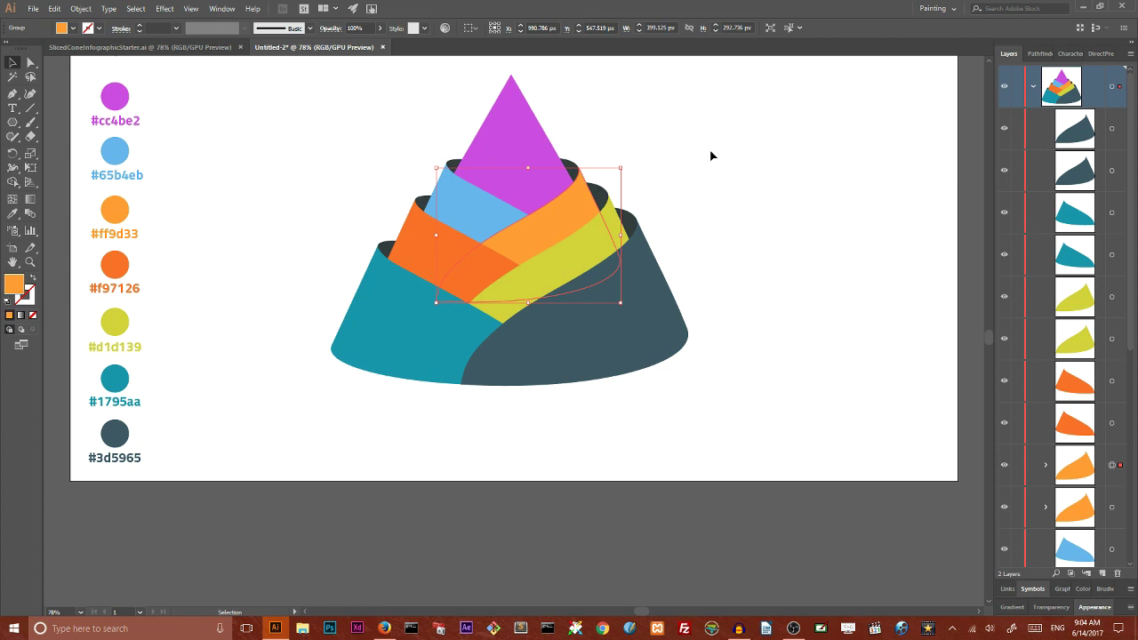
Select the front copies of all colored slices and fill them with the linear white-to-black gradient
left_click(447, 201, "shift")
left_click(439, 282, "shift")
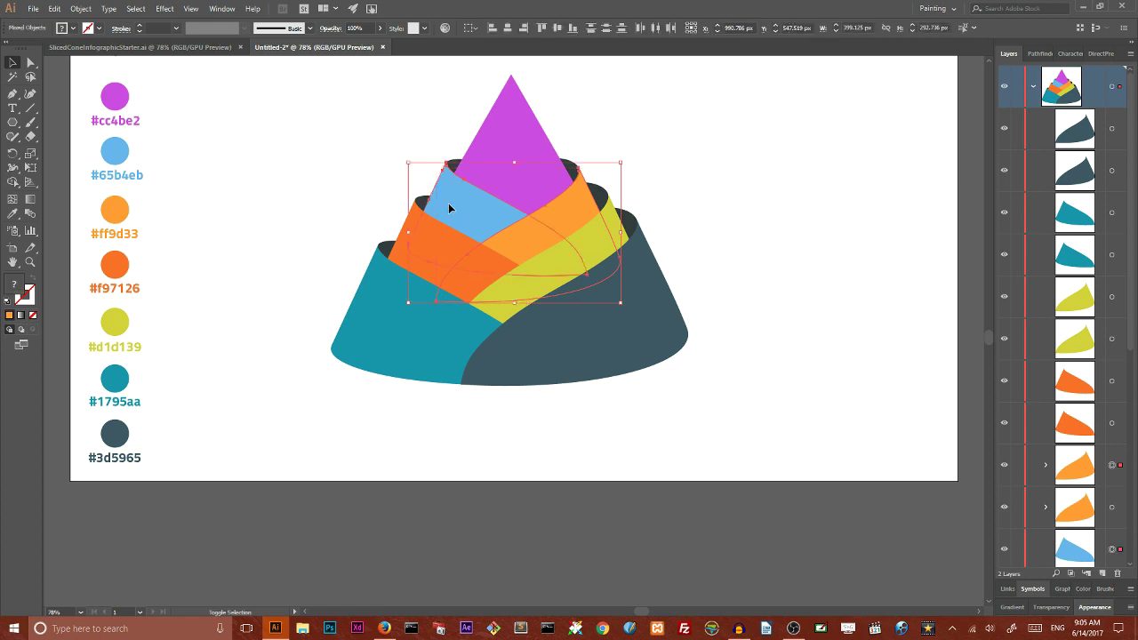
left_click(417, 305, "shift")
left_click(612, 307, "shift")
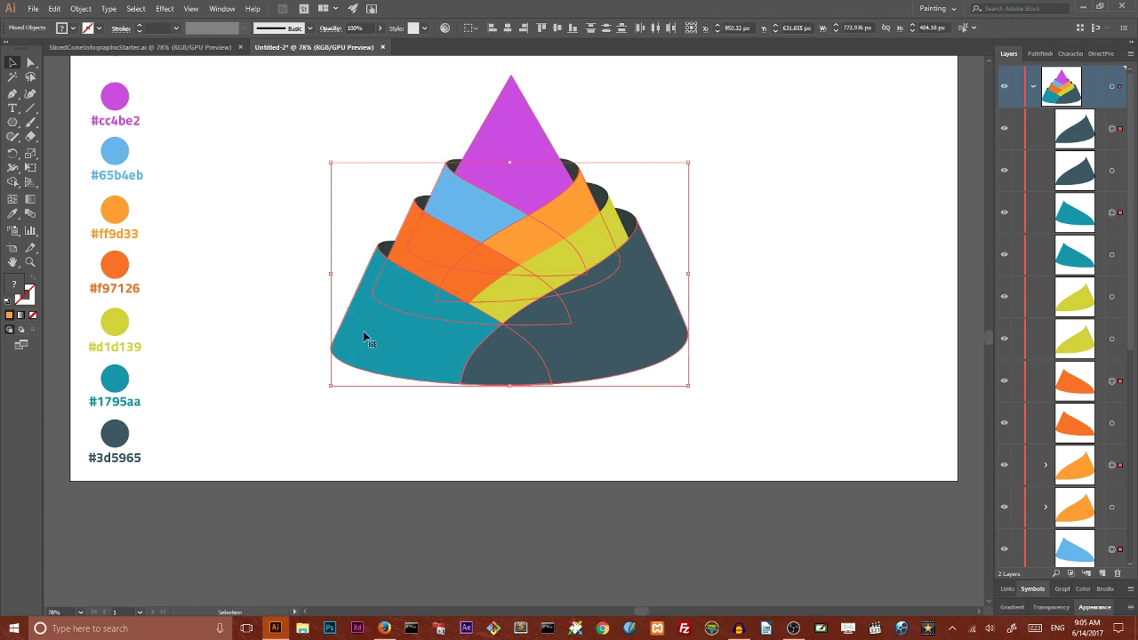
left_click(1012, 607)
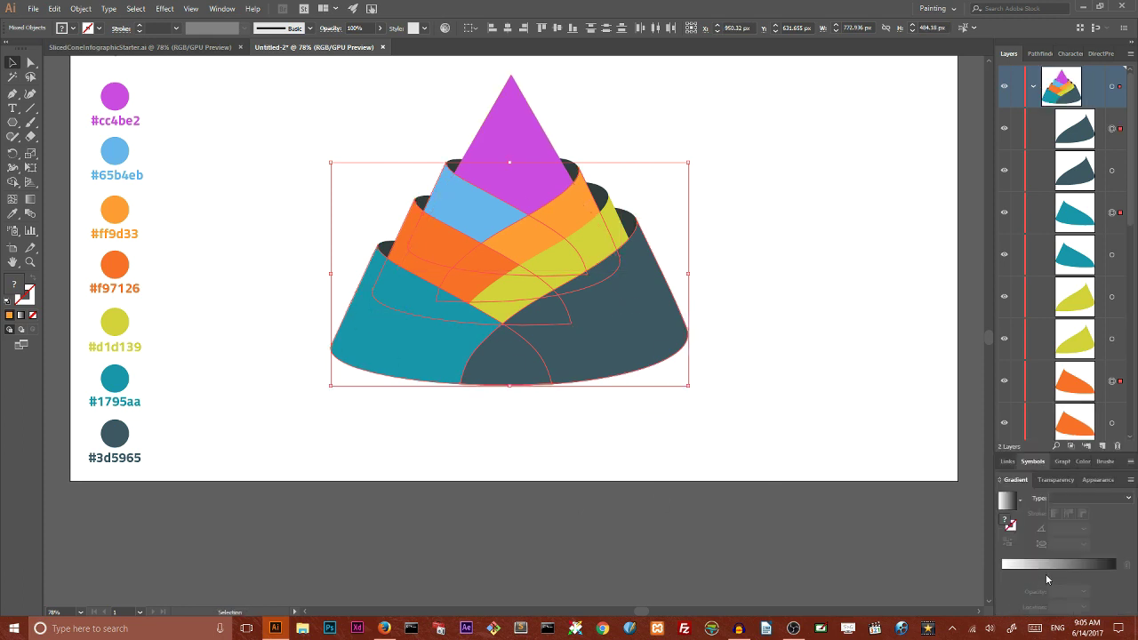
left_click(1050, 568)
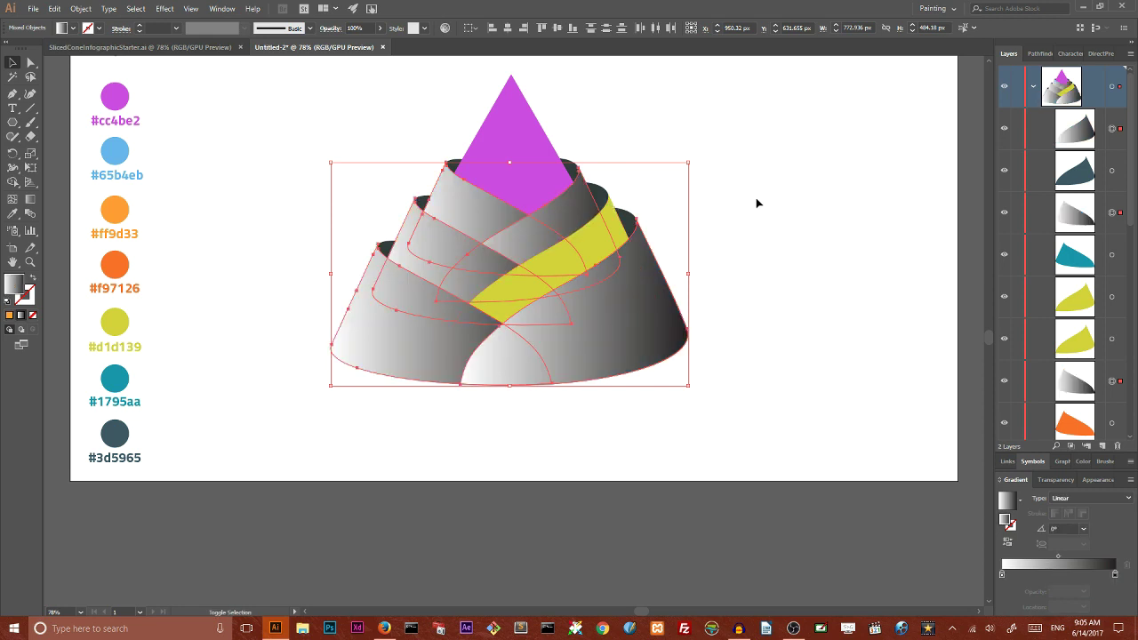
left_click(1050, 569)
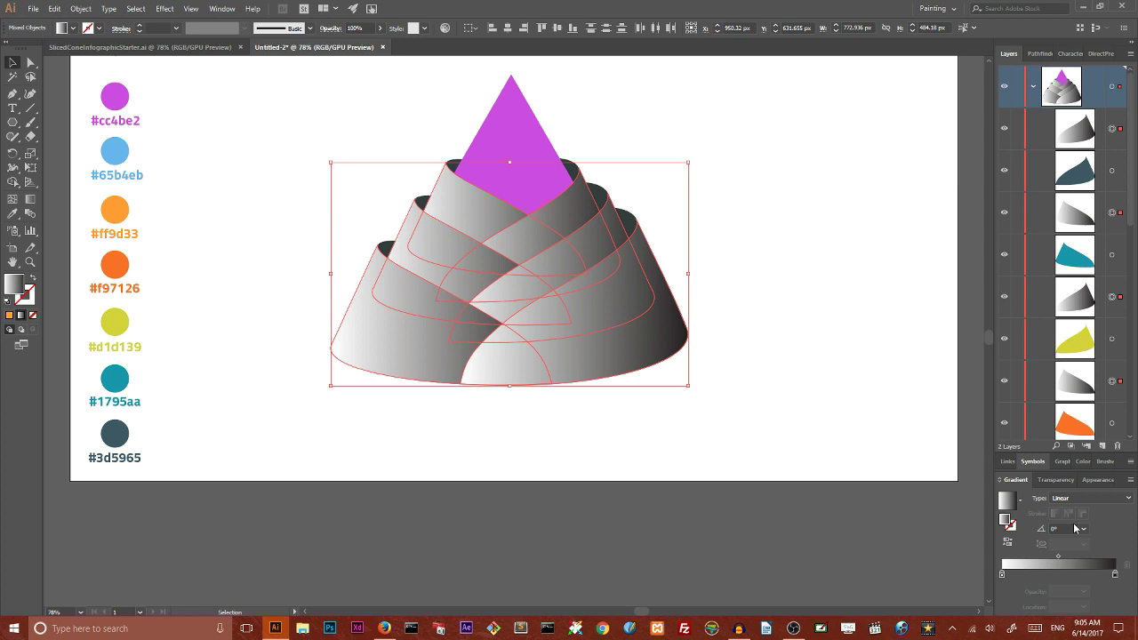
Lighten the gradient's black end stop to 30% black on the selected slice copies
double_click(1116, 576)
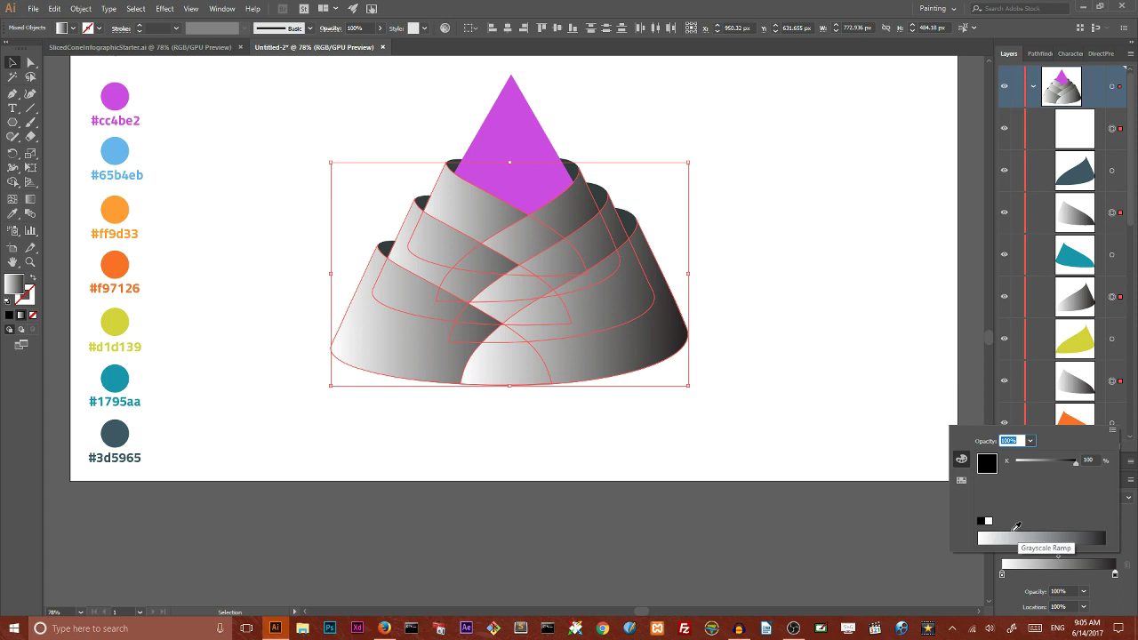
left_click_drag(1076, 468, 1034, 466)
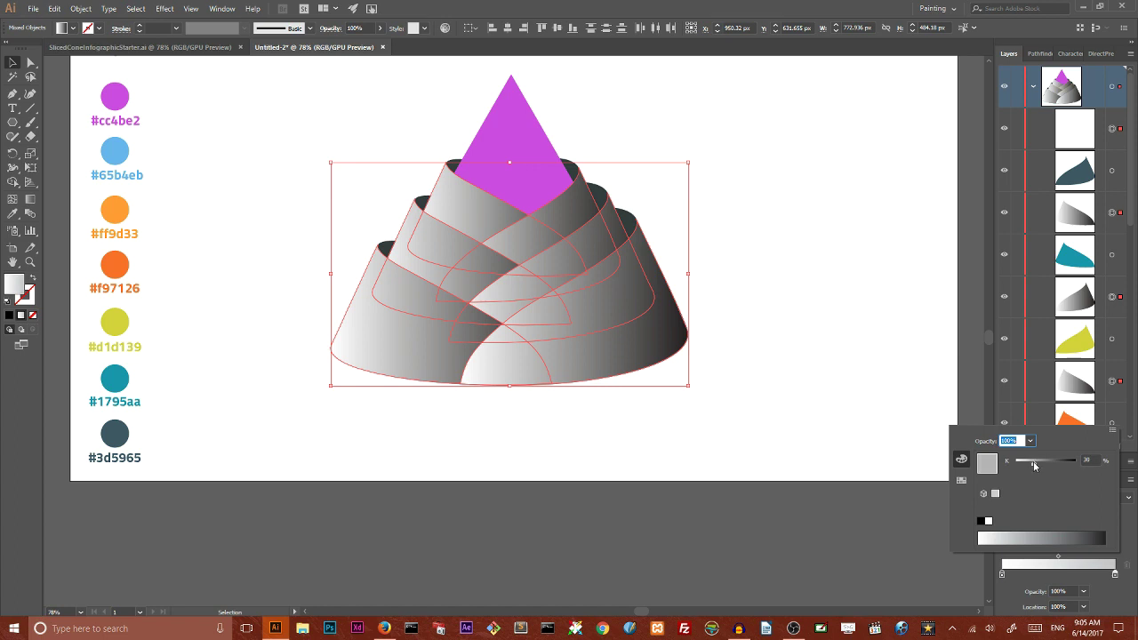
left_click_drag(1034, 466, 1034, 463)
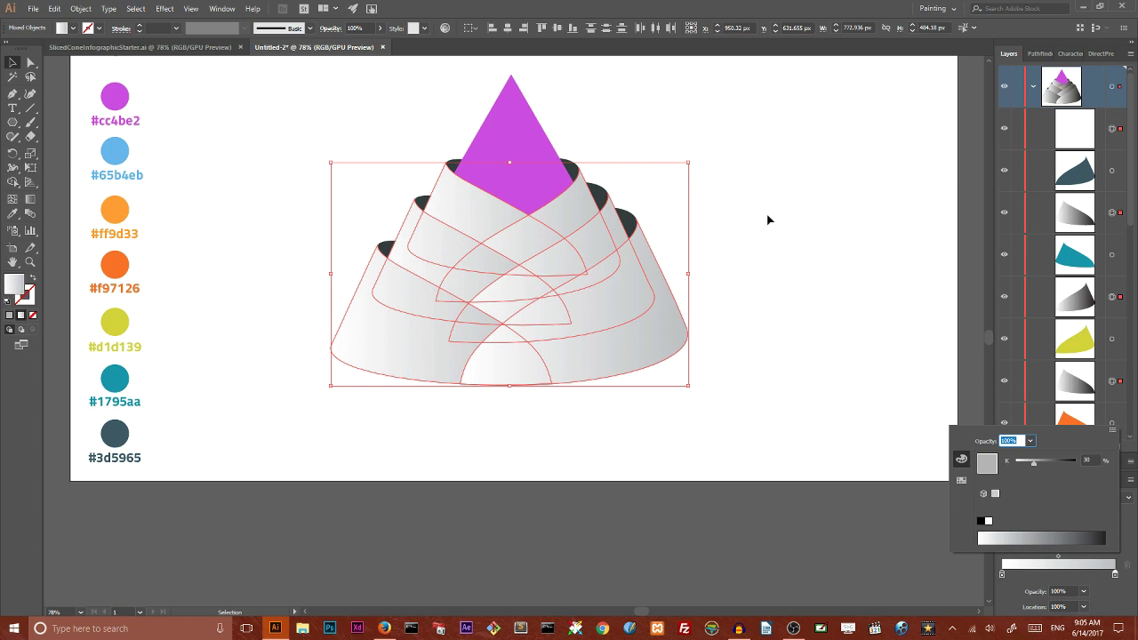
key("Return")
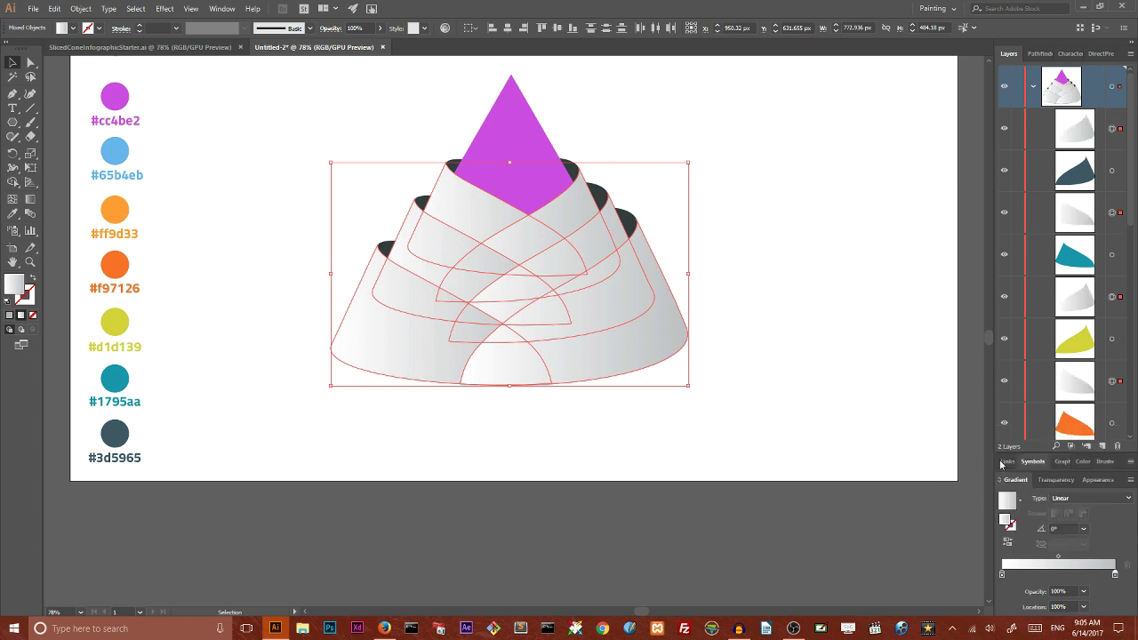
Reselect the gradient-filled slice copies, except the yellow-green one, and set their blend mode to Multiply
left_click(1056, 481)
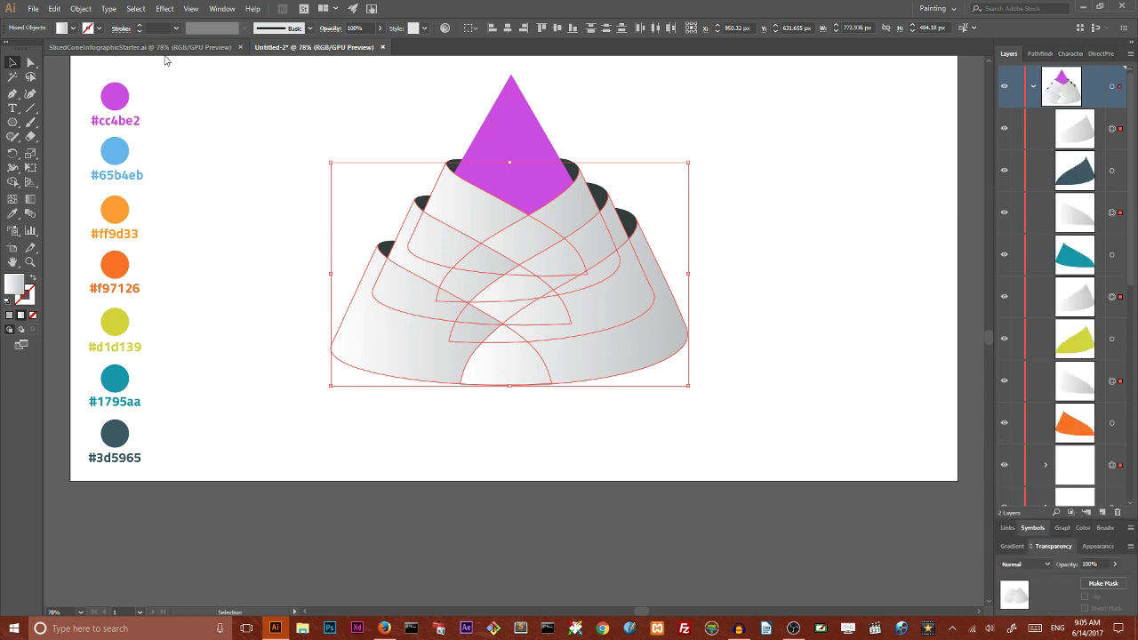
left_click(221, 8)
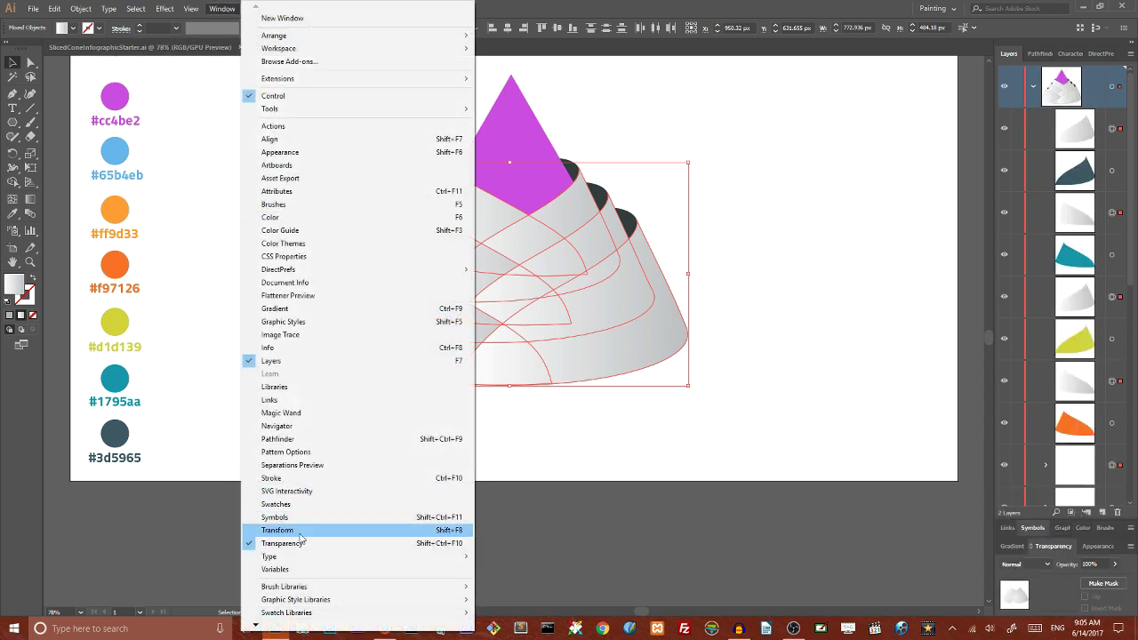
left_click(826, 382)
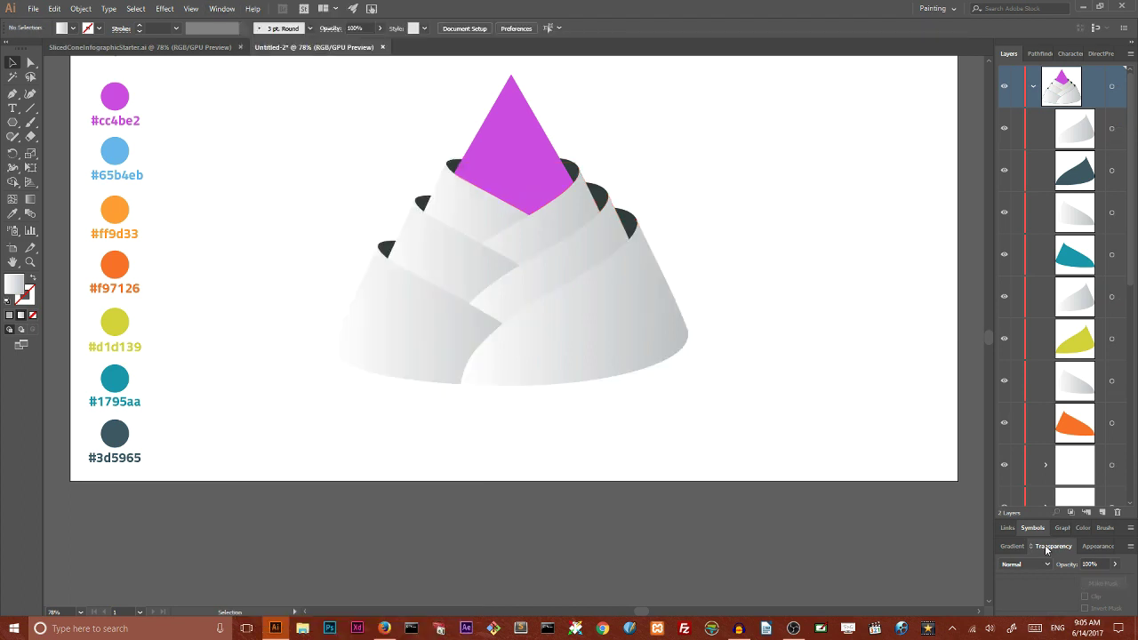
left_click(560, 232)
left_click(450, 257, "shift")
left_click(554, 307, "shift")
left_click(570, 334, "shift")
left_click(414, 350, "shift")
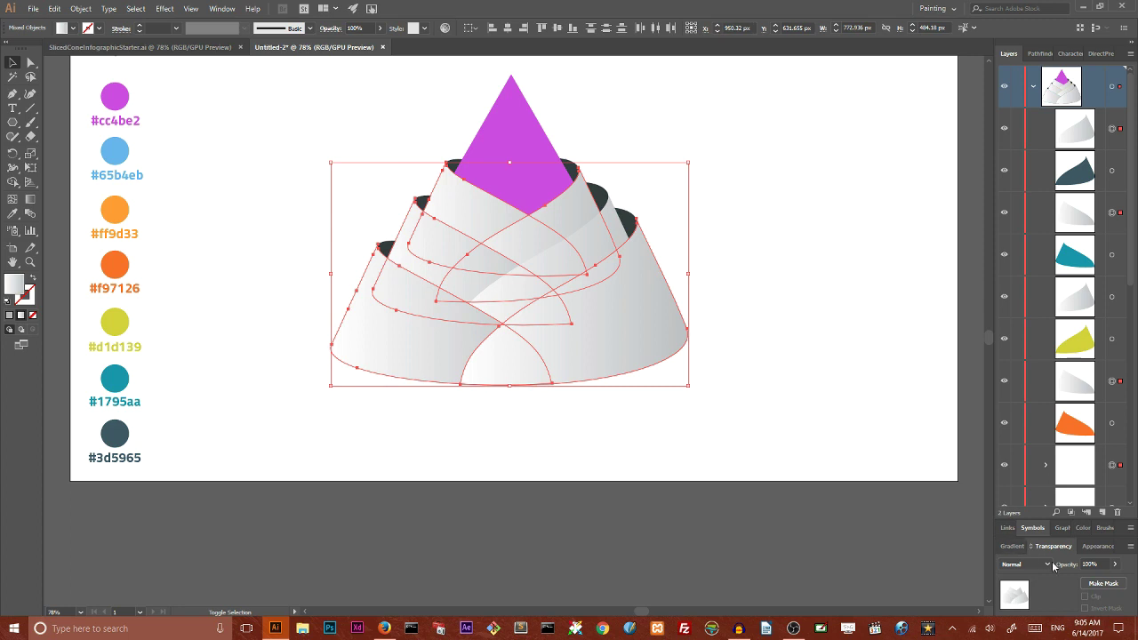
left_click(1024, 568)
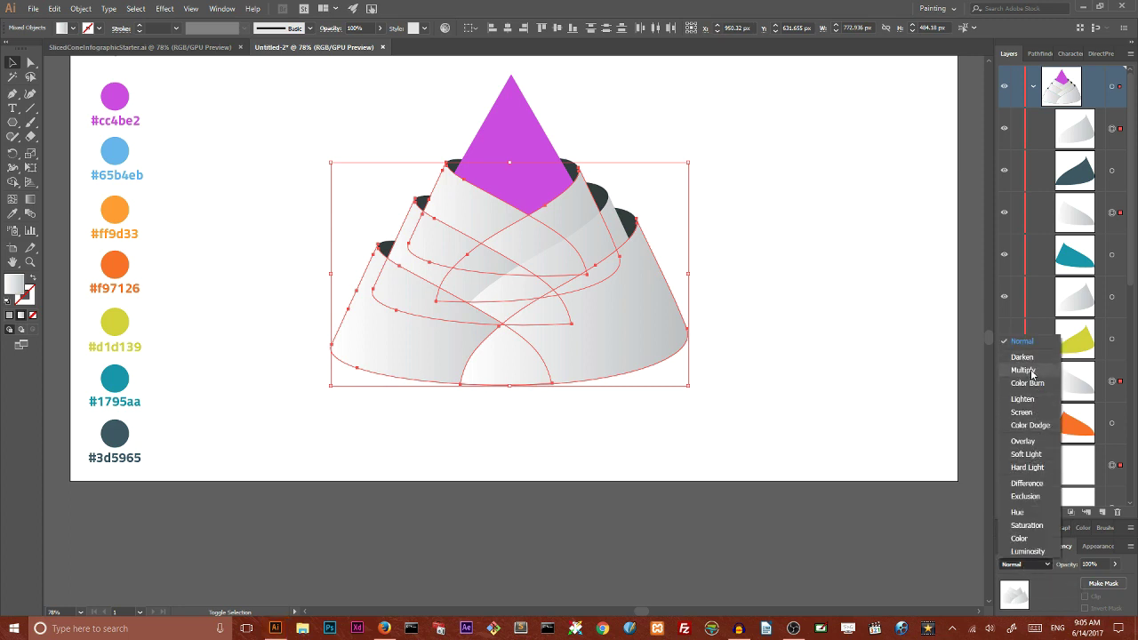
left_click(1032, 370)
left_click(857, 312)
Set the blend mode of the remaining gradient copy over the yellow-green slice to Multiply
left_click(640, 238)
left_click(1020, 568)
left_click(1031, 370)
left_click(815, 291)
Redirect the shading gradients diagonally with the Gradient tool, running from the outer edge toward the bottom center on the teal and dark slate slices
left_click(345, 309)
key("g")
left_click_drag(328, 317, 554, 394)
key("ctrl+shift+a")
left_click(659, 261)
left_click_drag(659, 261, 457, 386)
key("ctrl+shift+a")
Redirect the shading gradients on the dark orange and light blue slices diagonally from their upper-left edge down to the lower right
left_click(394, 249)
left_click_drag(399, 234, 551, 331)
key("v")
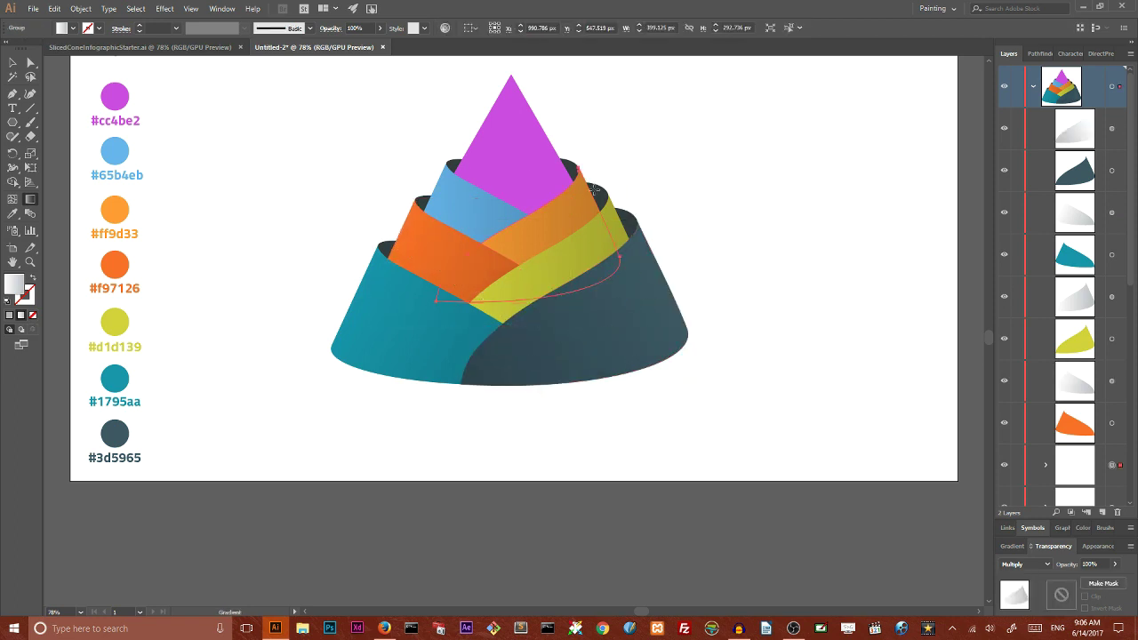
key("ctrl+shift+a")
left_click(451, 196)
key("g")
left_click_drag(433, 190, 594, 282)
key("ctrl+shift+a")
left_click(13, 62)
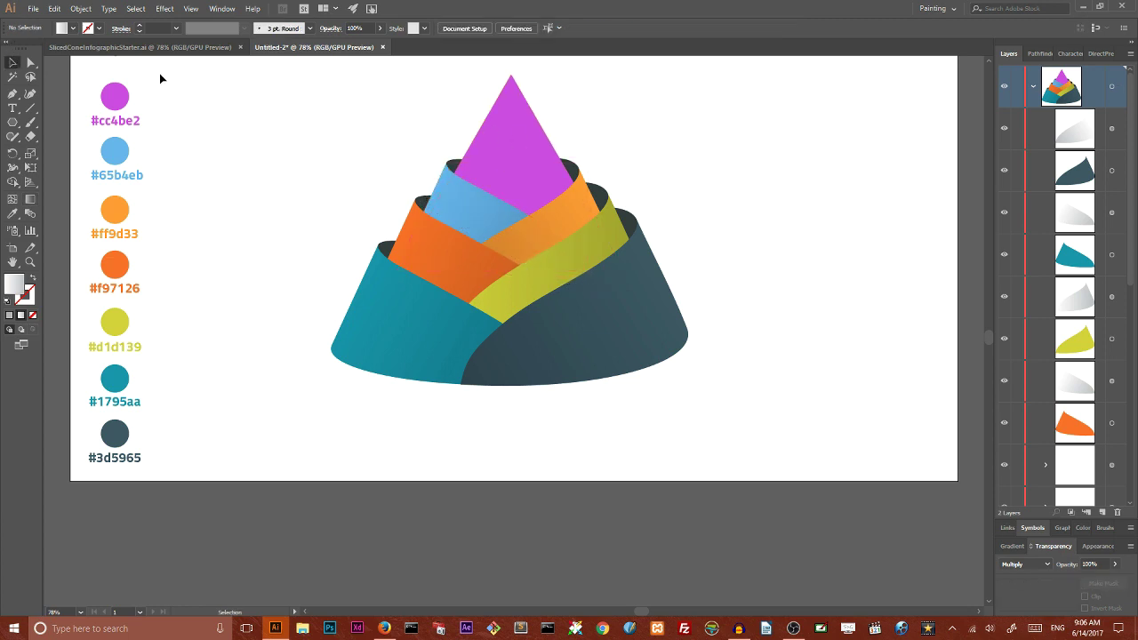
Duplicate the purple tip triangle in place and fill the front copy with the linear white-to-gray gradient
left_click(521, 144)
key("a")
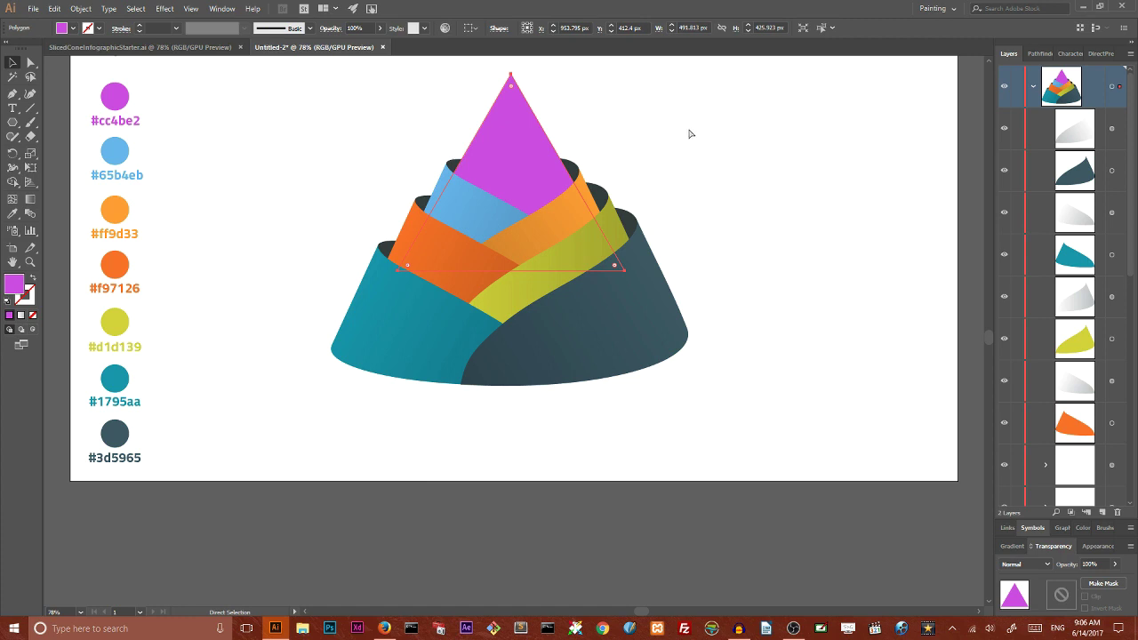
key("v")
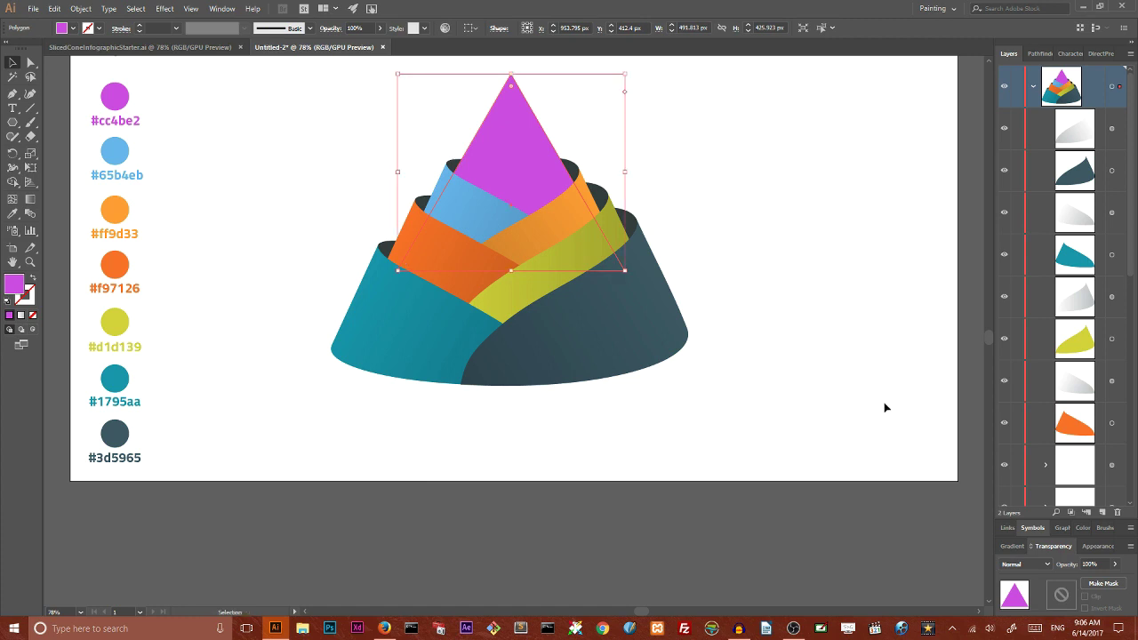
left_click(1014, 547)
left_click(1067, 570)
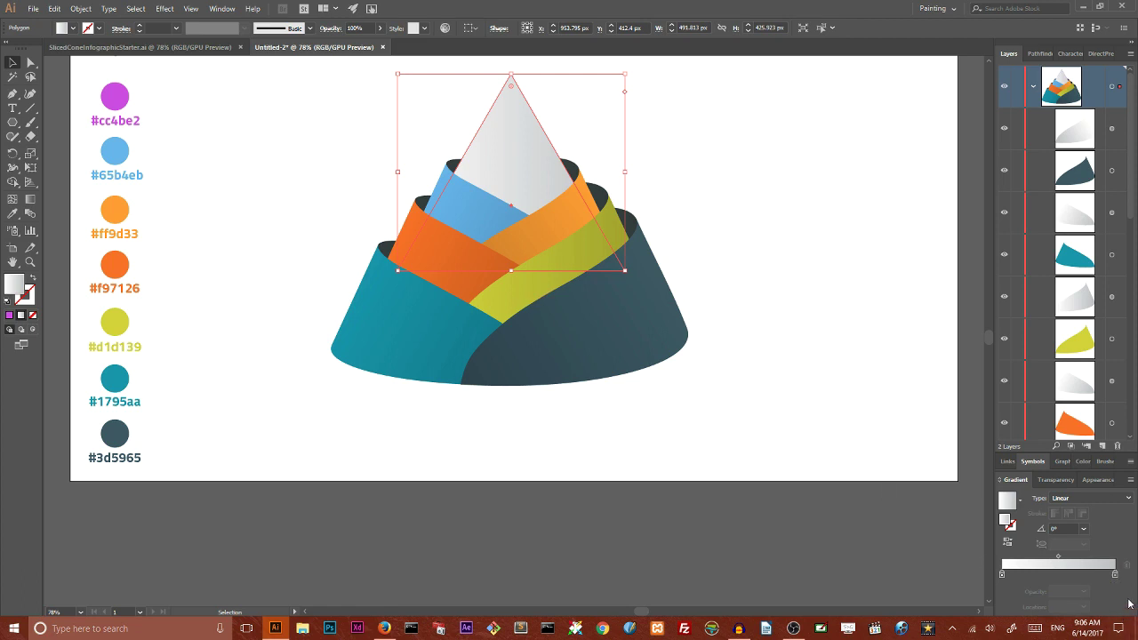
Move the tip gradient's gray stop to about 53% and add a white stop at the 100% end
left_click_drag(1117, 576, 1059, 582)
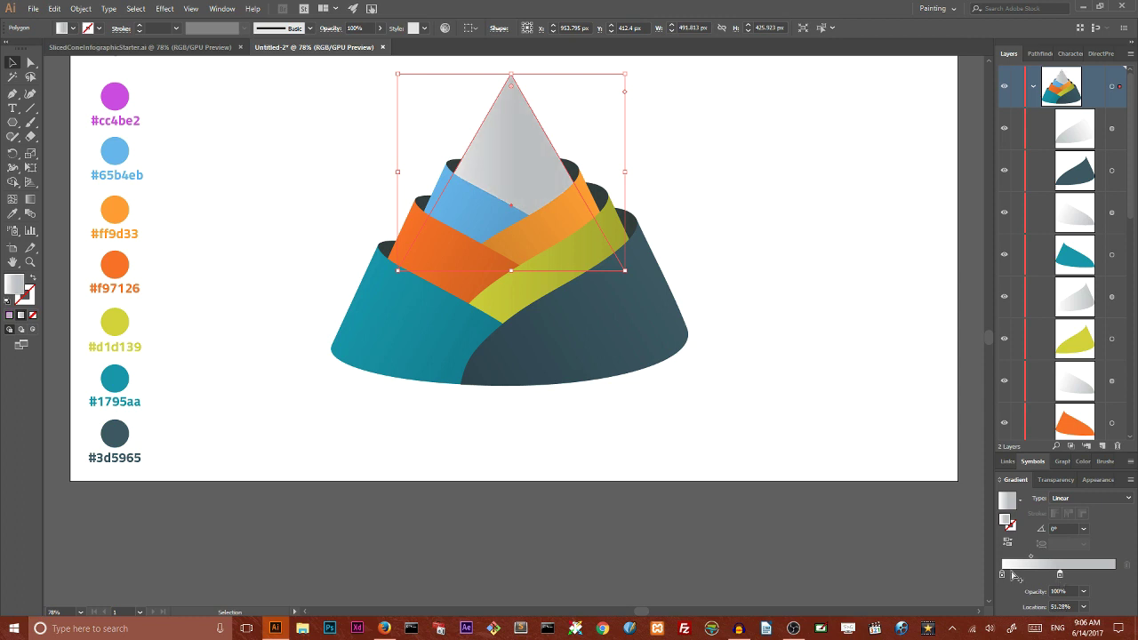
left_click(1007, 576)
left_click_drag(1006, 575, 1115, 575)
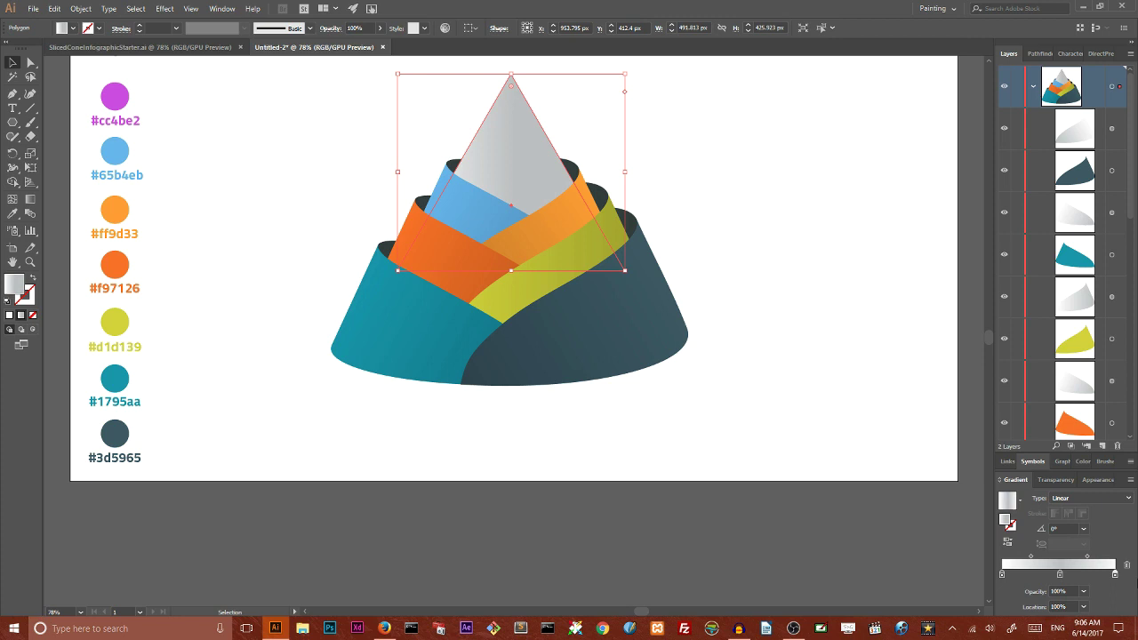
Set the gradient triangle's blend mode to Multiply so it shades the purple tip, and deselect it
left_click(1055, 479)
left_click(1025, 564)
left_click(1021, 372)
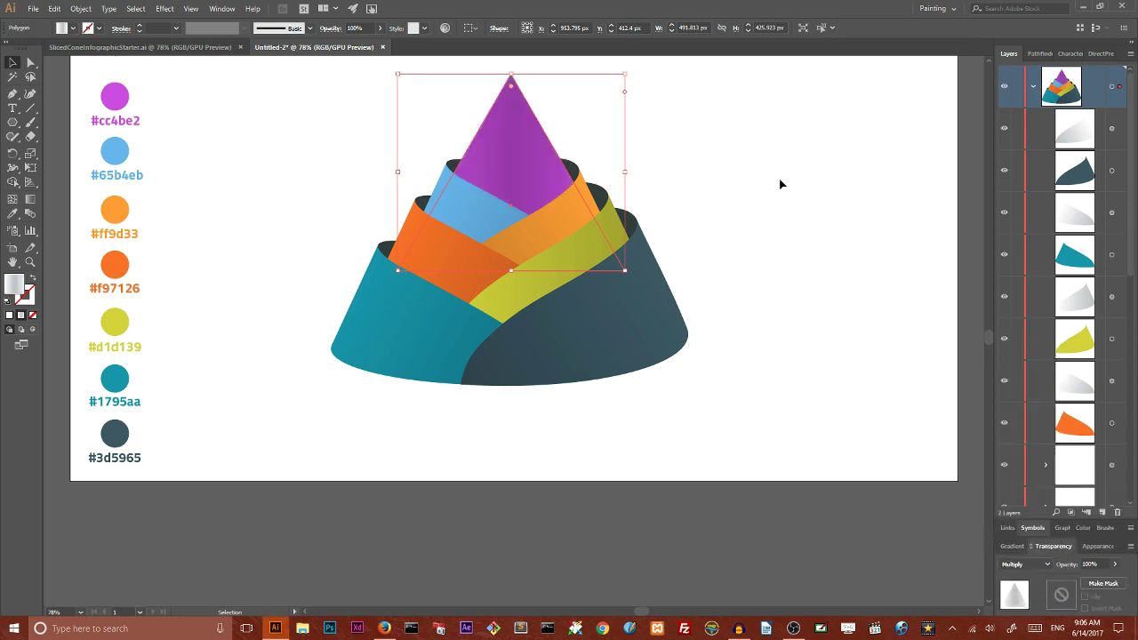
left_click(736, 150)
scroll(721, 197, "up", 3)
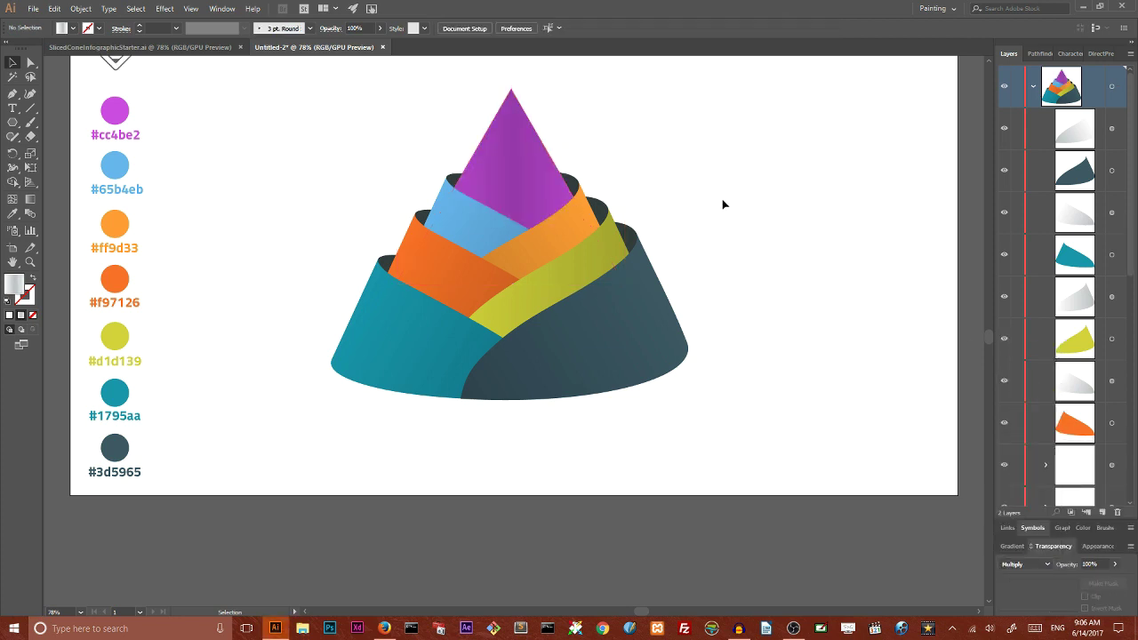
Check the edge highlights in SlicedConeInfographicStarter.ai, return to the working document, and duplicate the dark slate slice's gradient shape in place
left_click(196, 47)
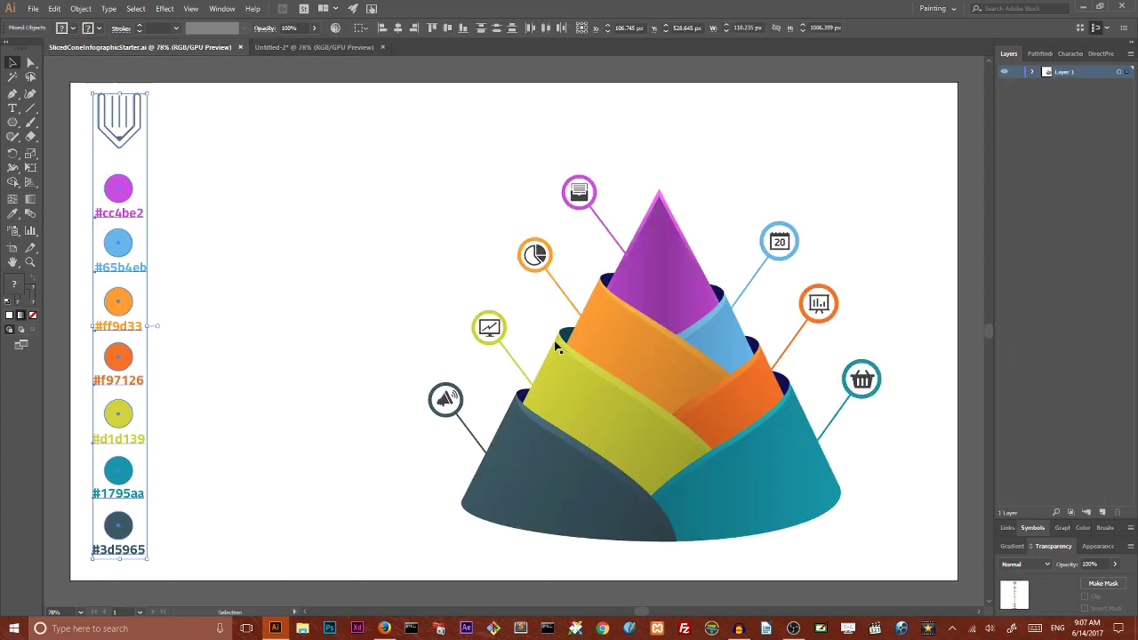
left_click(669, 409)
mouse_move(668, 409)
left_mouse_down()
mouse_move(698, 445)
mouse_move(669, 410)
left_mouse_up()
left_click(278, 48)
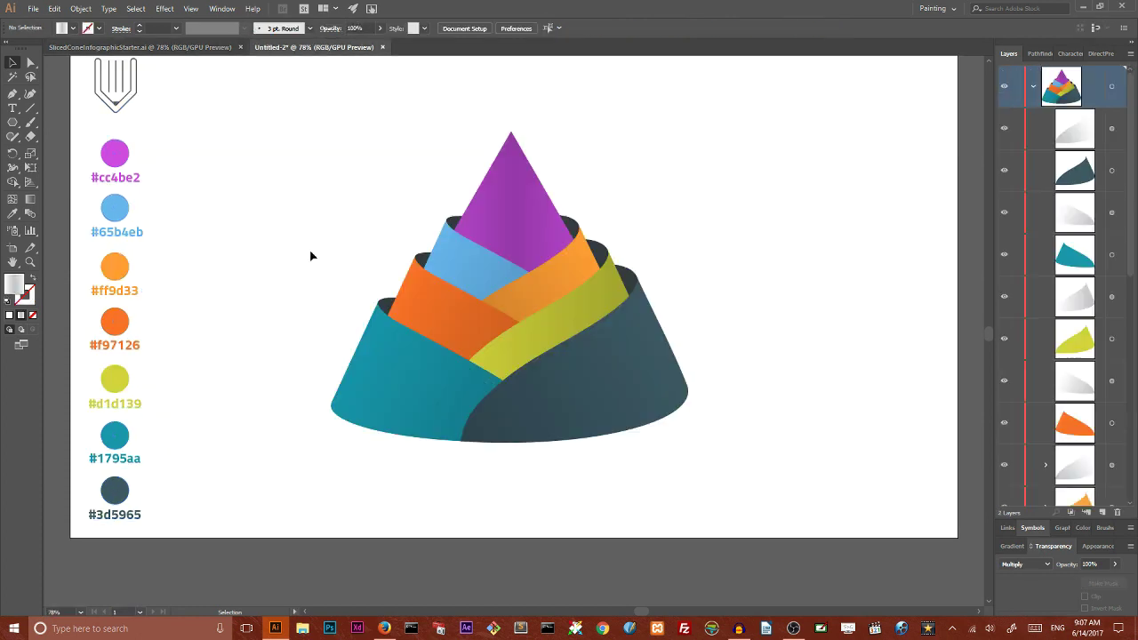
left_click(577, 354)
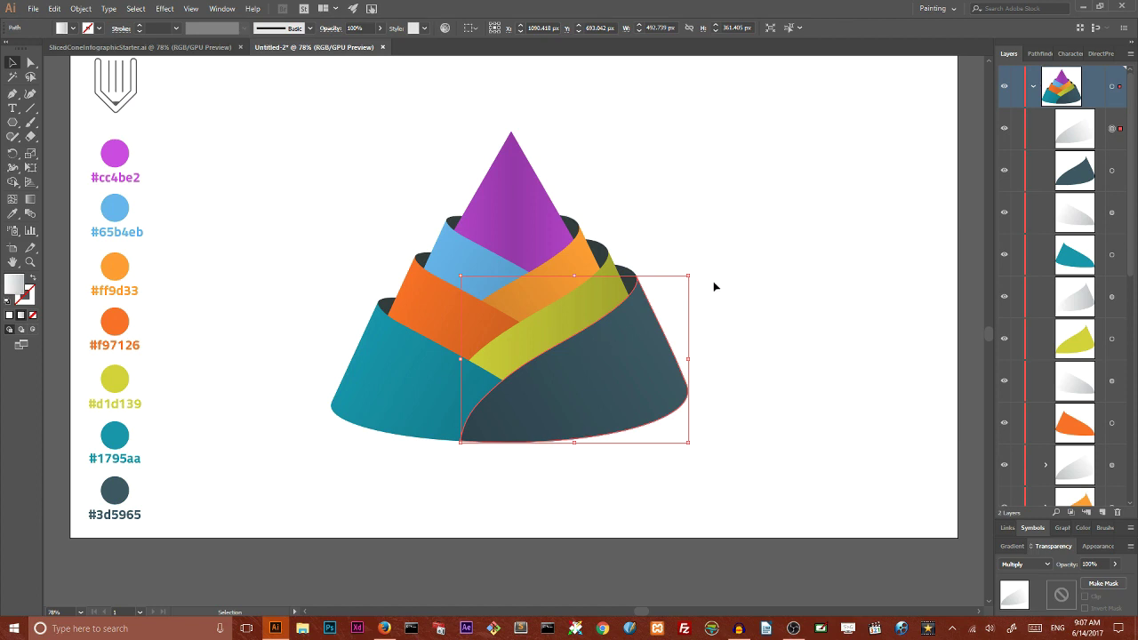
key("ctrl+c")
key("ctrl+f")
key("a")
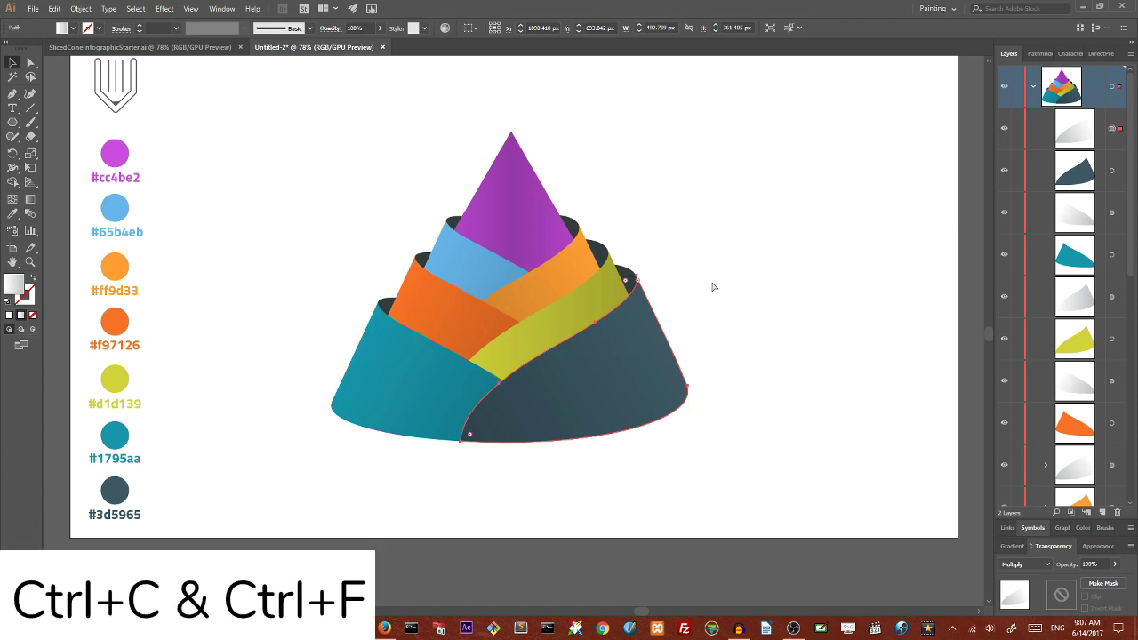
key("v")
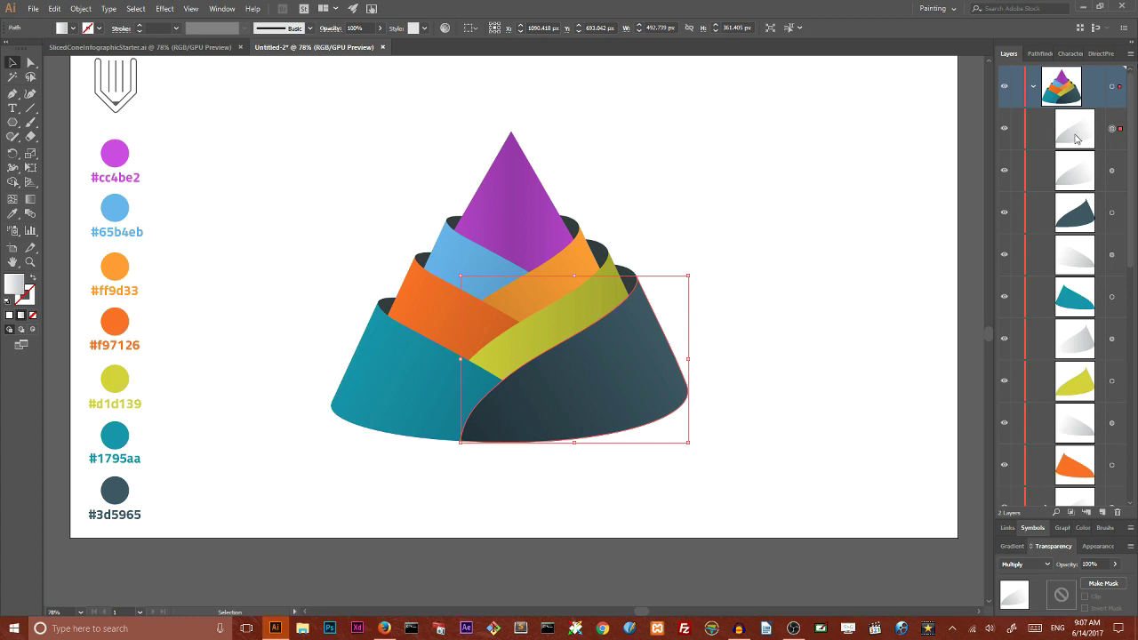
Cut the duplicated slate gradient outline with the Scissors tool at its lower-left and upper-right ends to separate the curved upper edge
left_click_drag(30, 136, 89, 147)
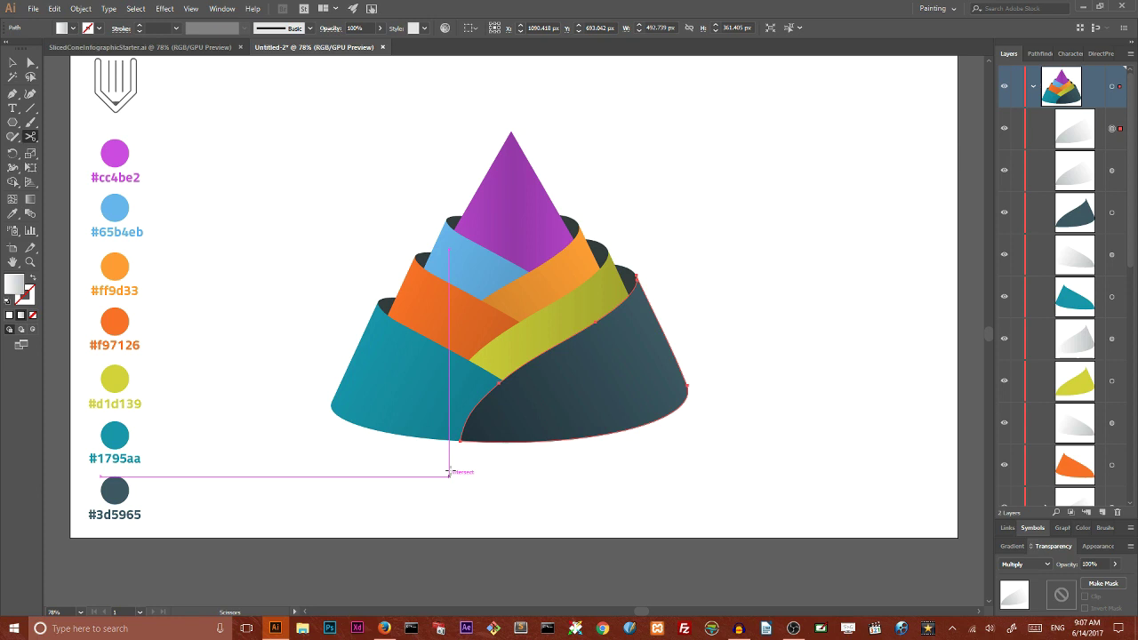
left_click(462, 441)
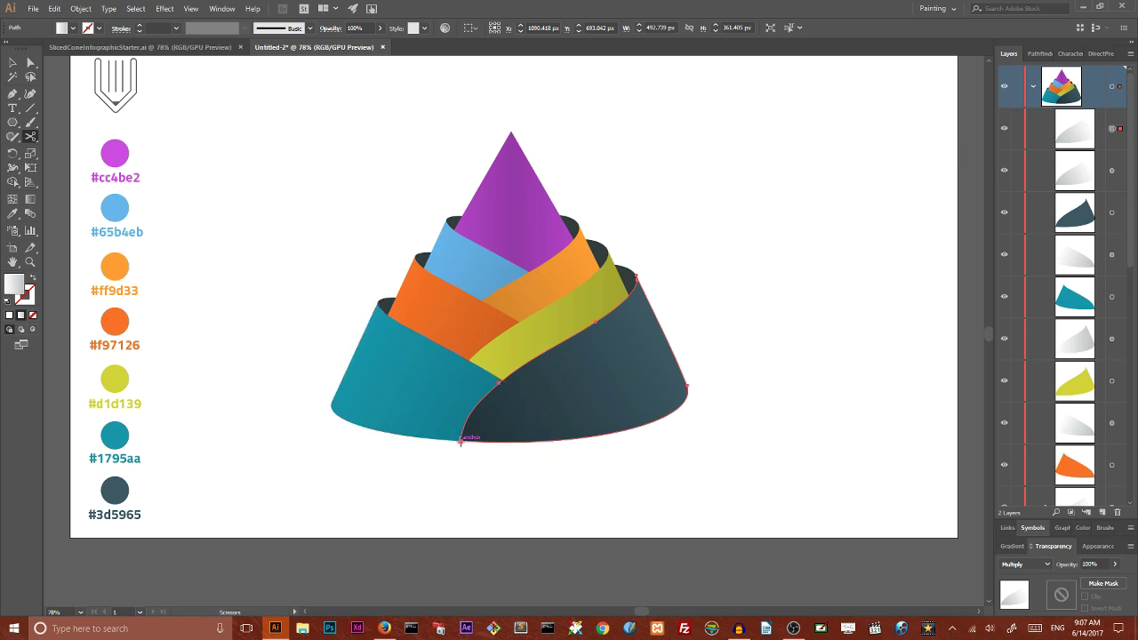
left_click(460, 441)
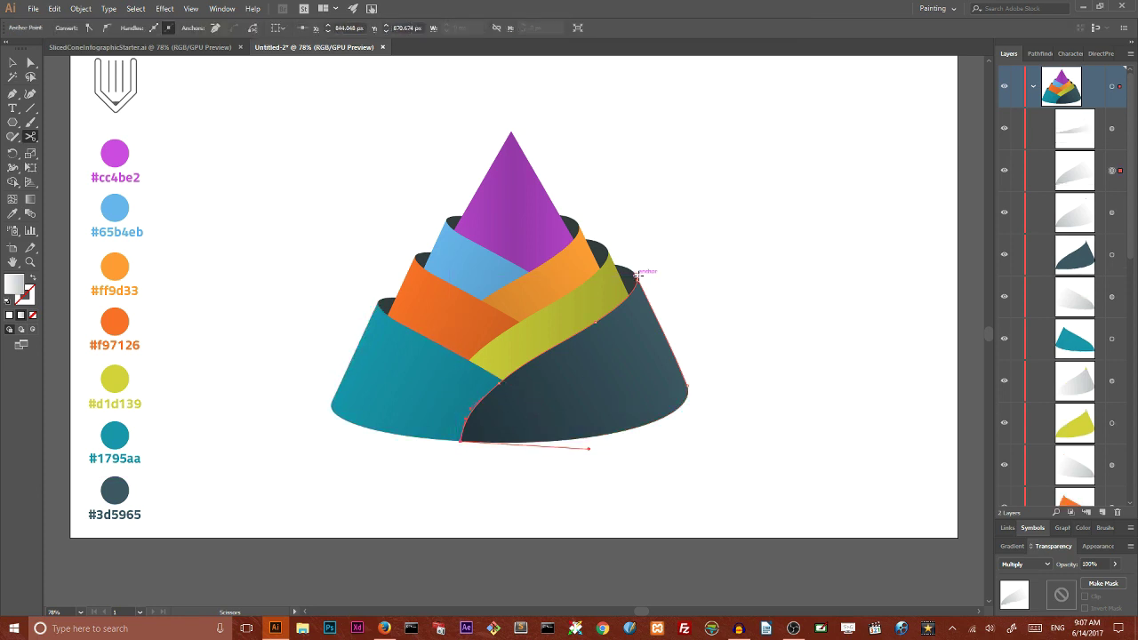
left_click(638, 276)
left_click(13, 63)
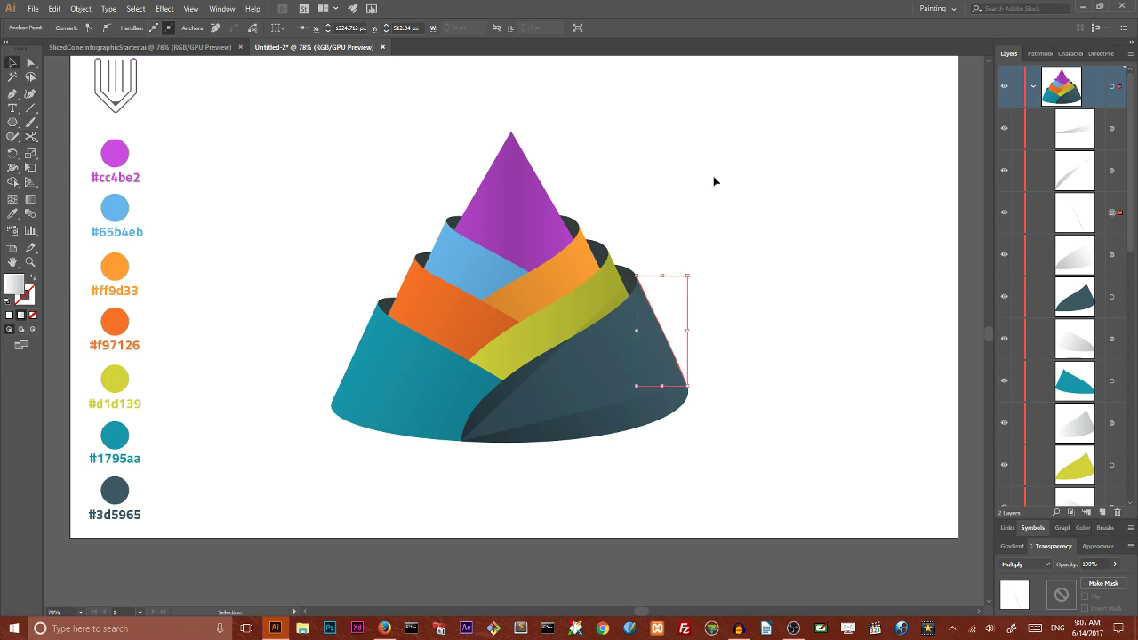
Delete the cut-off right-side and bottom pieces of the duplicated slate outline
left_click(682, 318)
left_click_drag(655, 322, 792, 264)
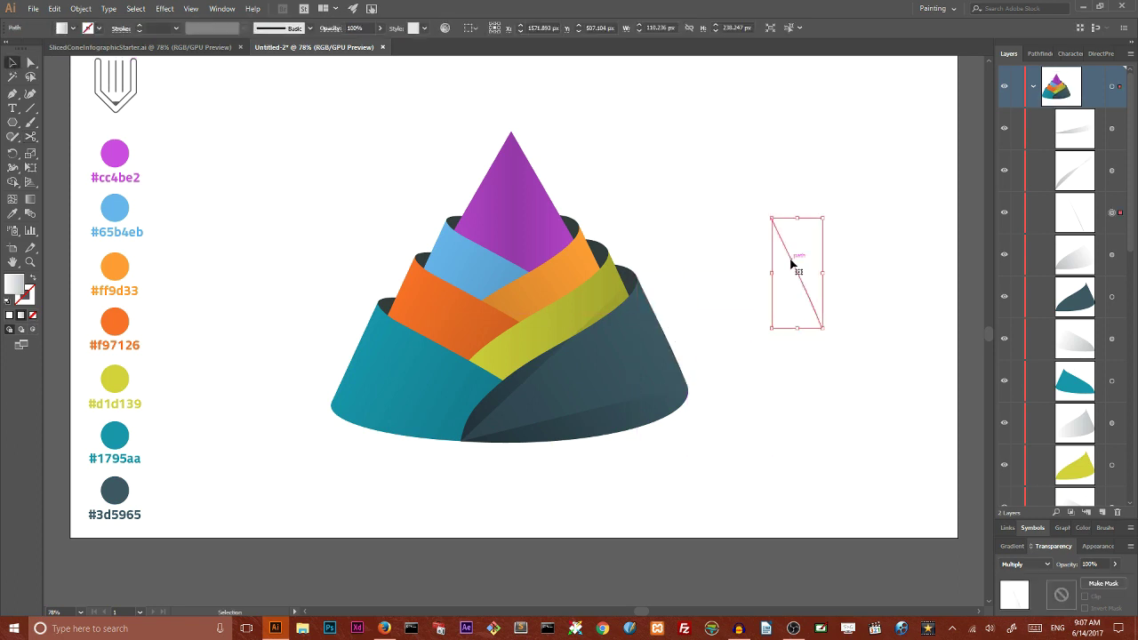
key("Delete")
left_click_drag(652, 427, 661, 483)
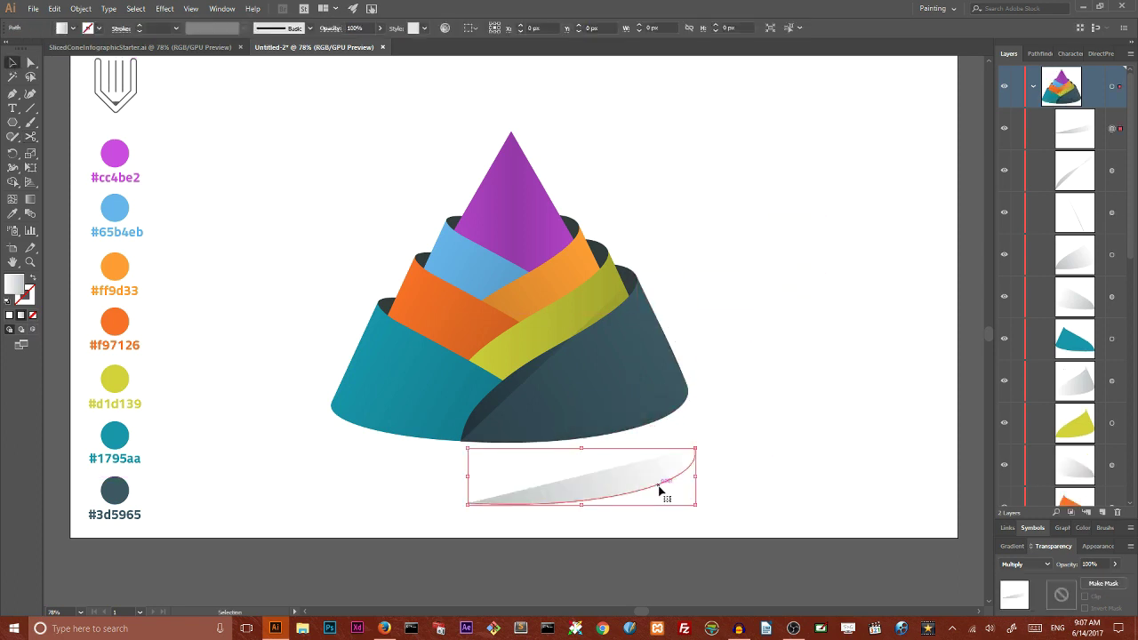
key("Delete")
Swap fill and stroke on the remaining curved slate edge, give it a 7 pt stroke, and set its blend mode to Soft Light
left_click(527, 365)
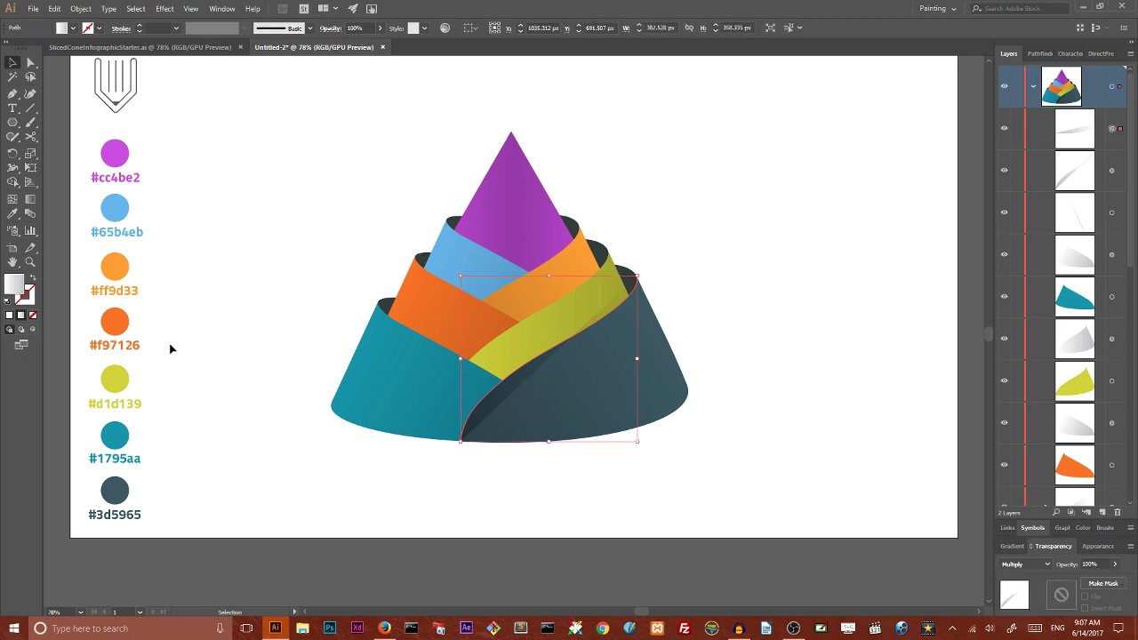
left_click(32, 278)
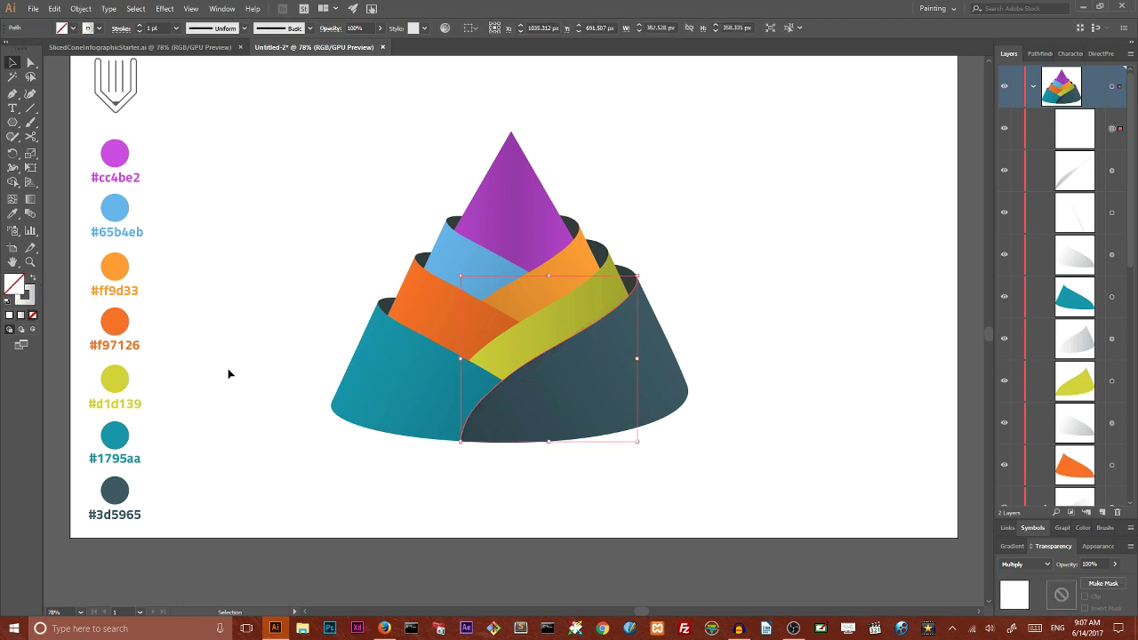
left_click(1023, 567)
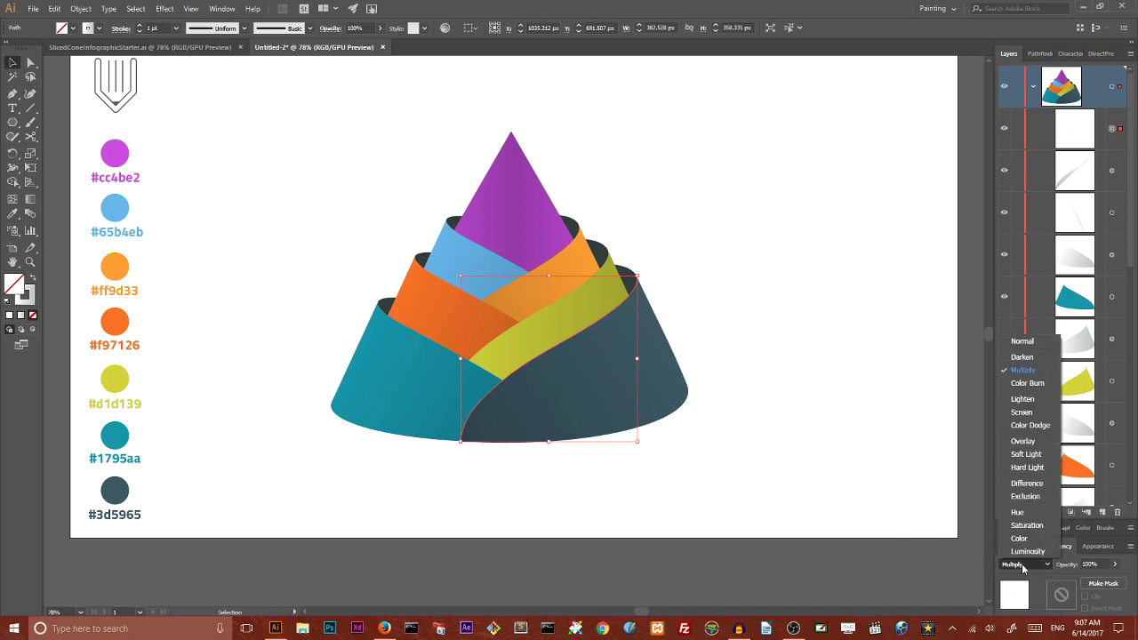
left_click(1021, 460)
Reshape the slate edge stroke with the Width tool, widening its lower end and tapering the upper end to a point
key("shift+w")
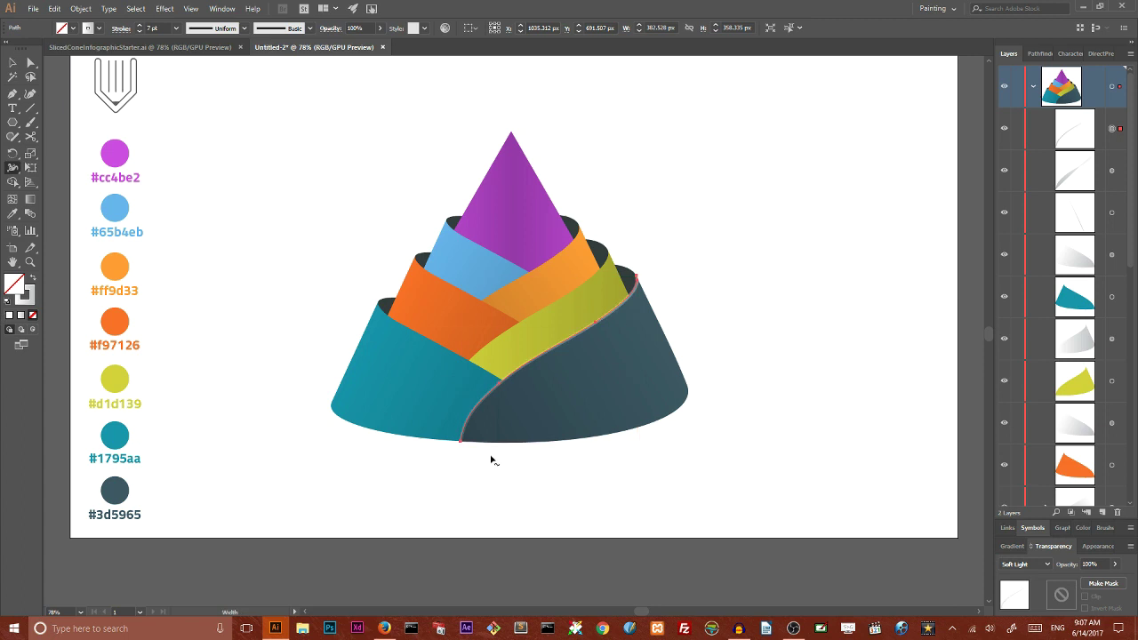
mouse_move(462, 444)
left_mouse_down()
mouse_move(514, 445)
mouse_move(468, 434)
left_mouse_up()
mouse_move(637, 280)
left_mouse_down()
mouse_move(680, 271)
mouse_move(683, 281)
mouse_move(655, 262)
mouse_move(554, 270)
left_mouse_up()
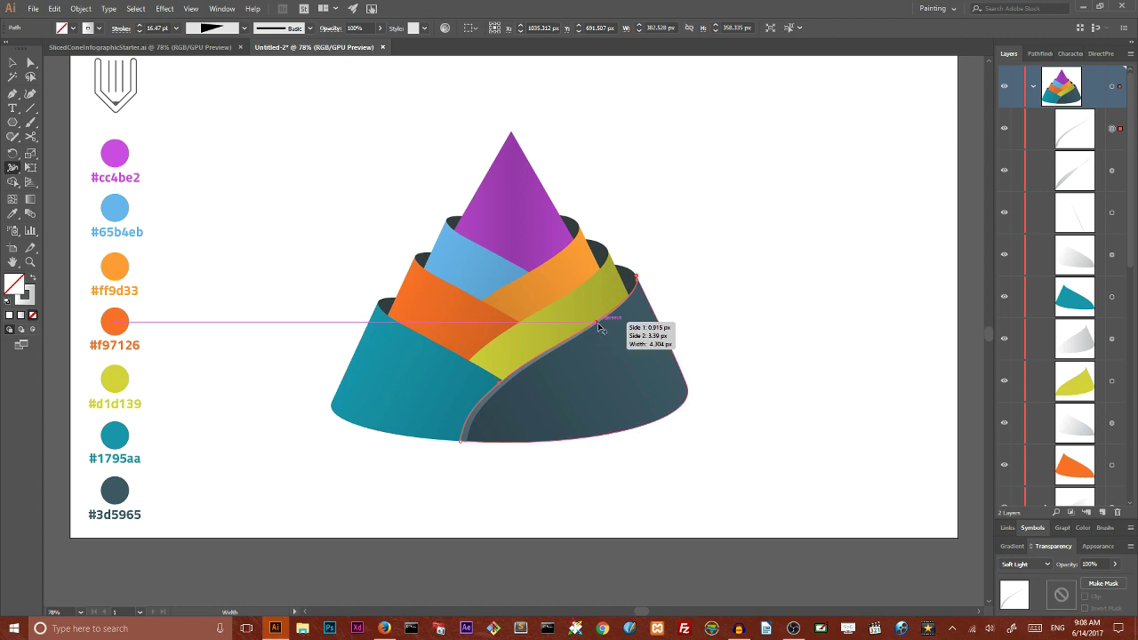
Widen the slate highlight on its inner side mid-curve and remove the outer-side width at the lower end, leaving about 13.9 pt
key("ctrl+plus")
key("ctrl+plus")
key("ctrl+plus")
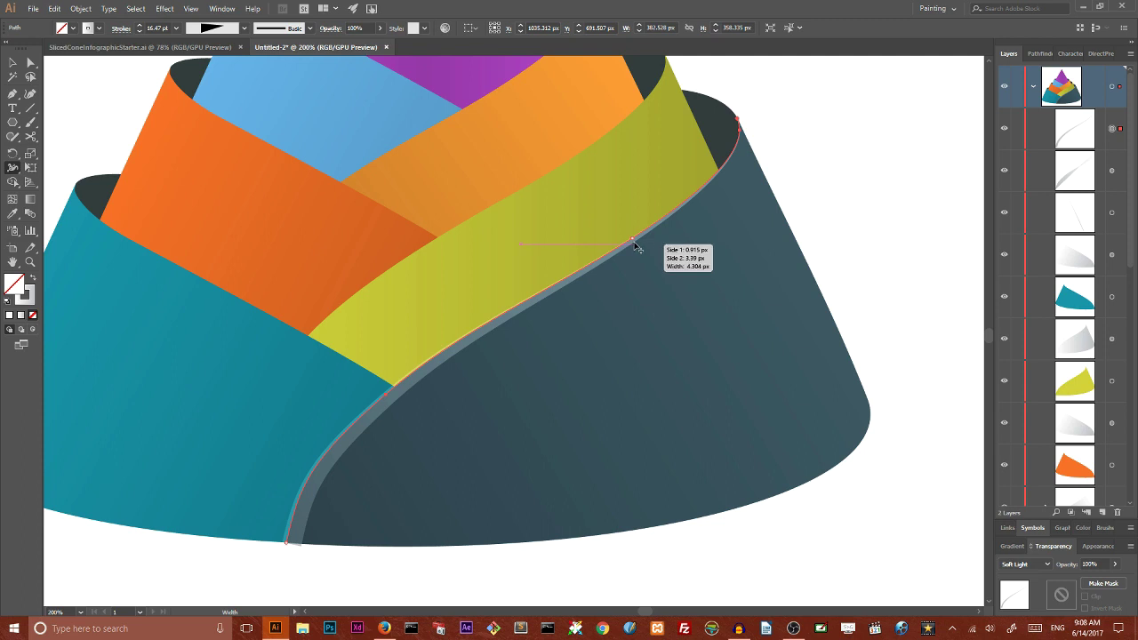
left_click_drag(636, 248, 640, 254)
left_click_drag(286, 543, 282, 543)
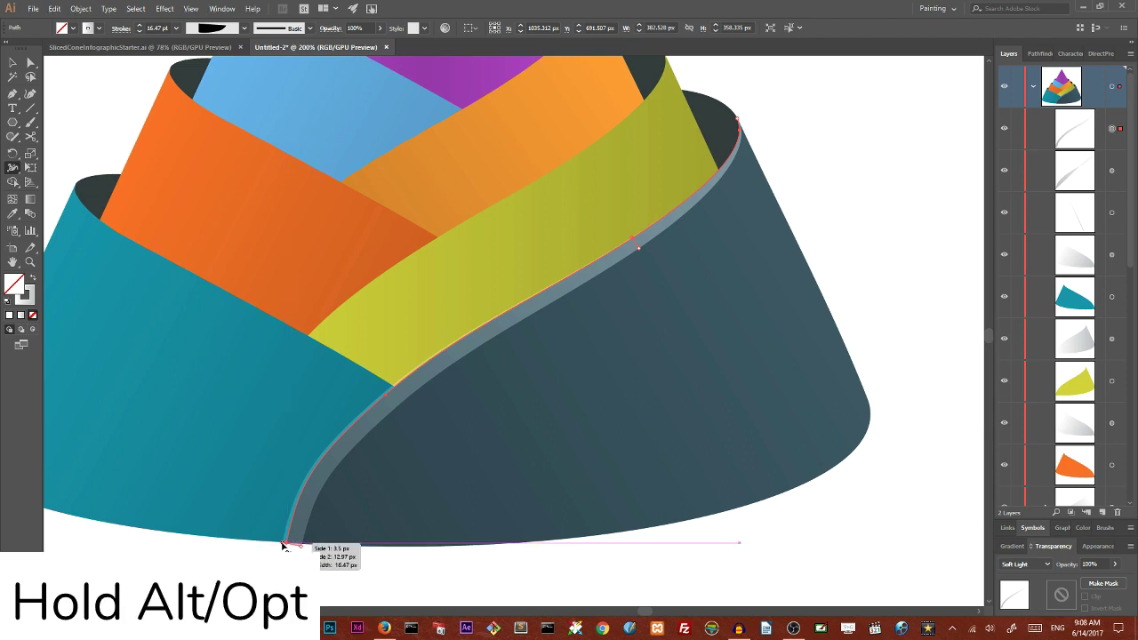
mouse_move(282, 544)
left_mouse_down()
mouse_move(264, 533)
mouse_move(305, 557)
left_mouse_up()
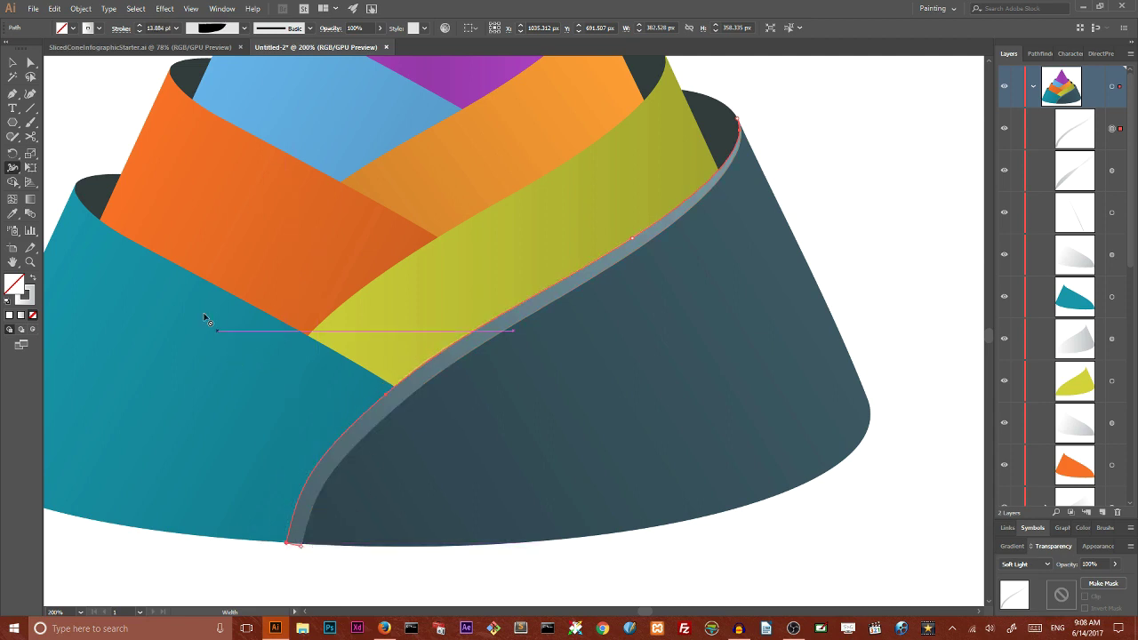
Inspect the slate slice's highlight strip and its gradient settings, and view it unselected against the whole cone
left_click(13, 62)
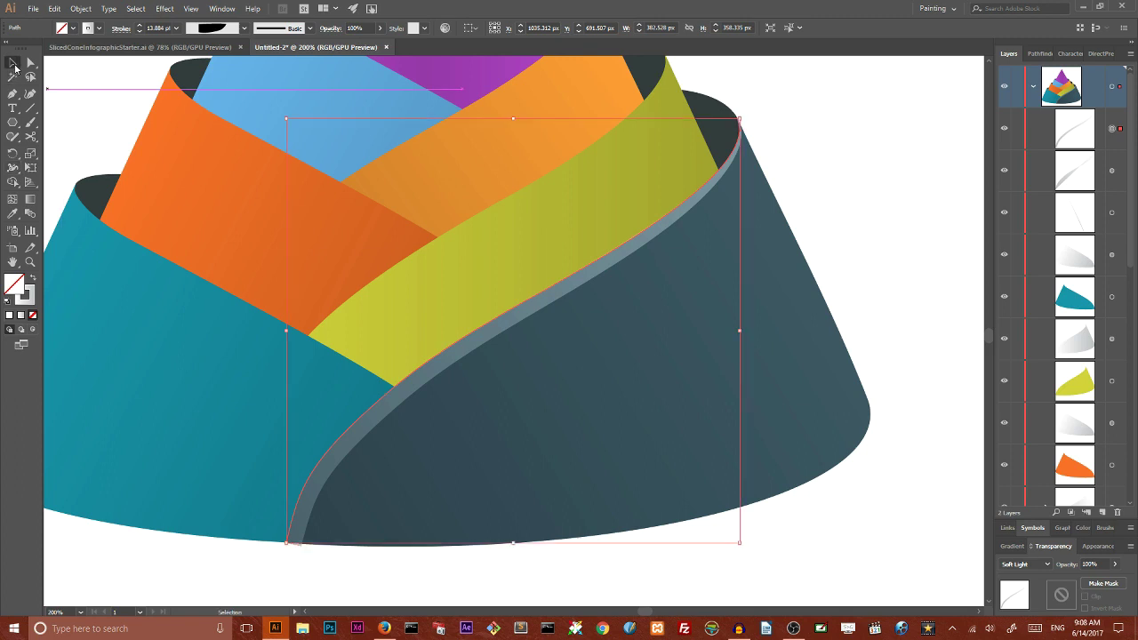
left_click(889, 157)
left_click(586, 283)
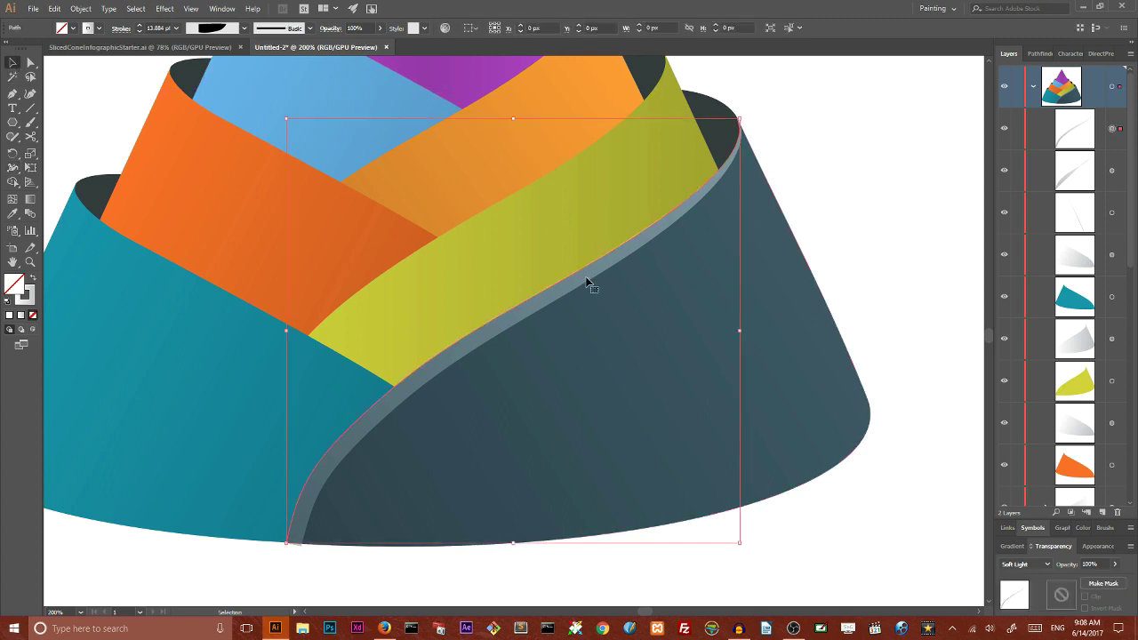
left_click(1014, 547)
left_click(862, 135)
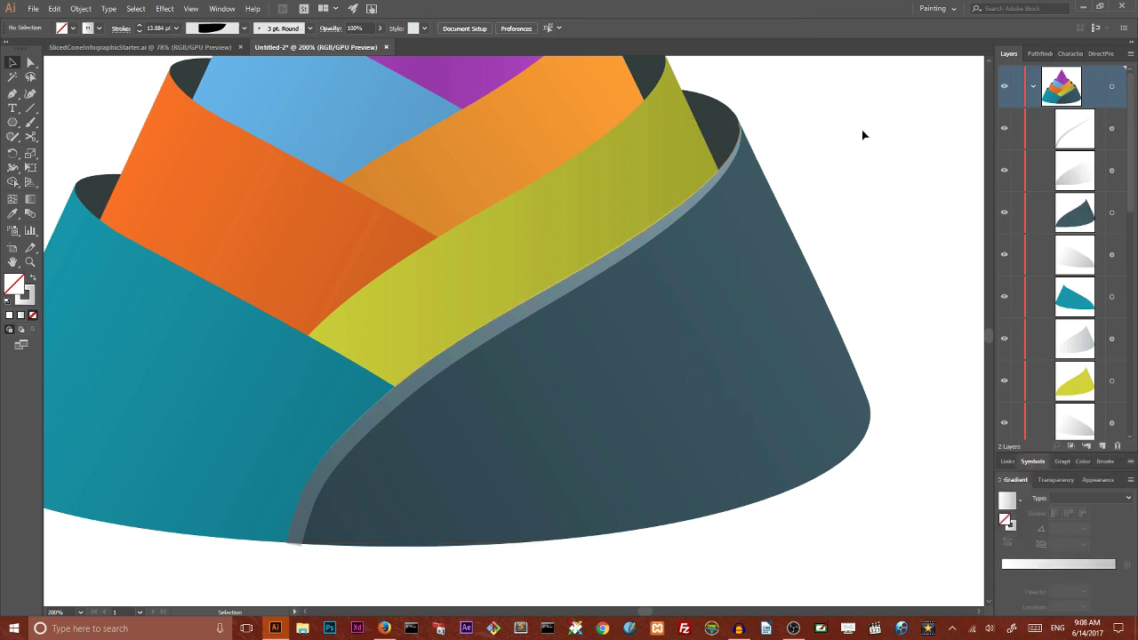
key("ctrl+minus")
key("ctrl+minus")
key("ctrl+minus")
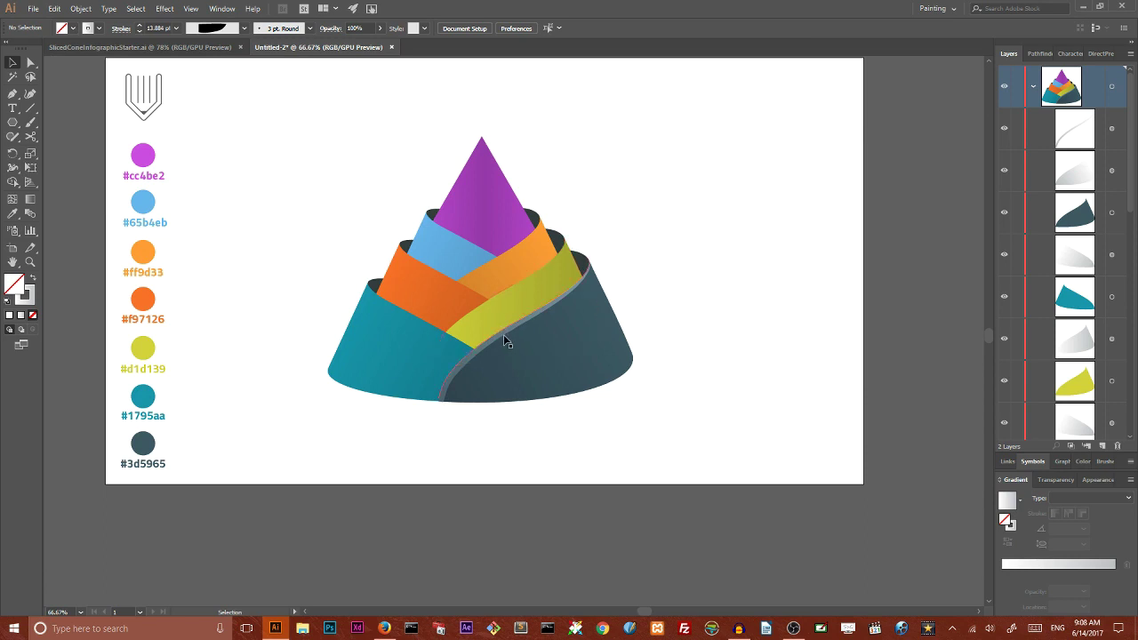
Build a tapered Soft Light highlight along the teal slice's upper edge from a stroke cut out of its gradient shape's copy
left_click(371, 281)
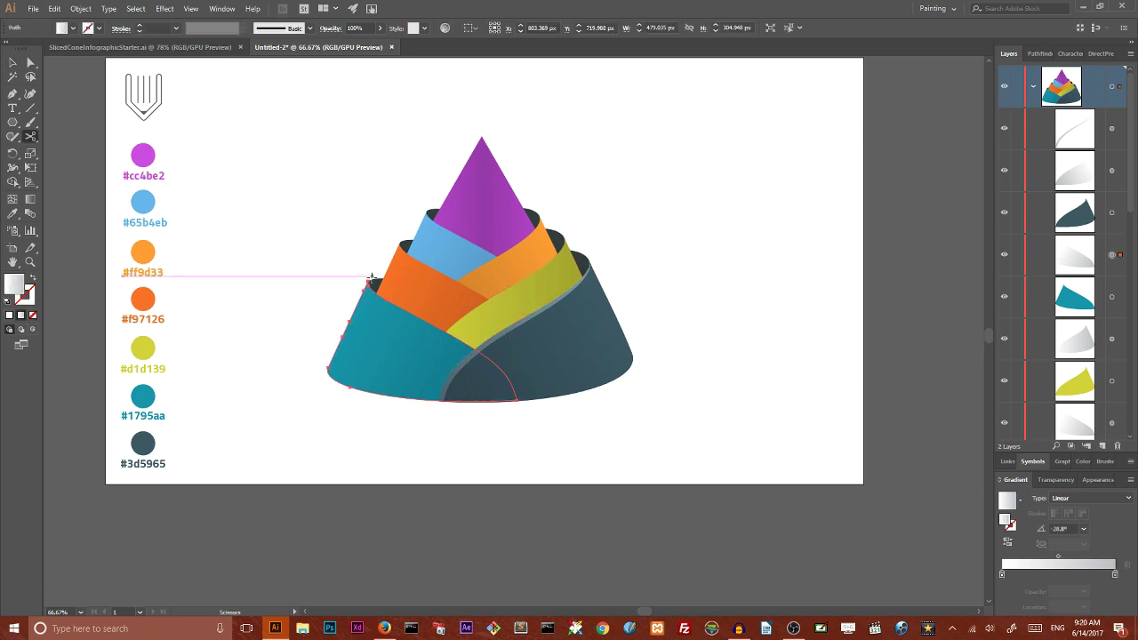
key("v")
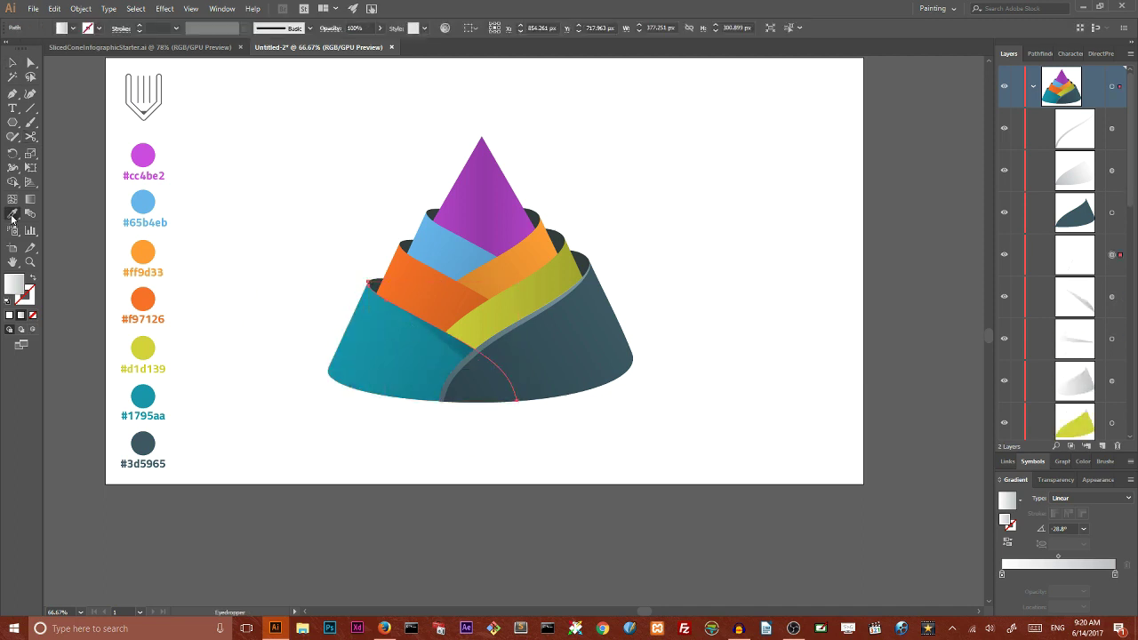
key("shift+w")
key("v")
left_click(1056, 480)
left_click(1027, 564)
Duplicate the yellow-green slice's gradient shape, cut out its upper edge with the Scissors tool, and turn that edge into a stroke
key("ctrl+z")
key("v")
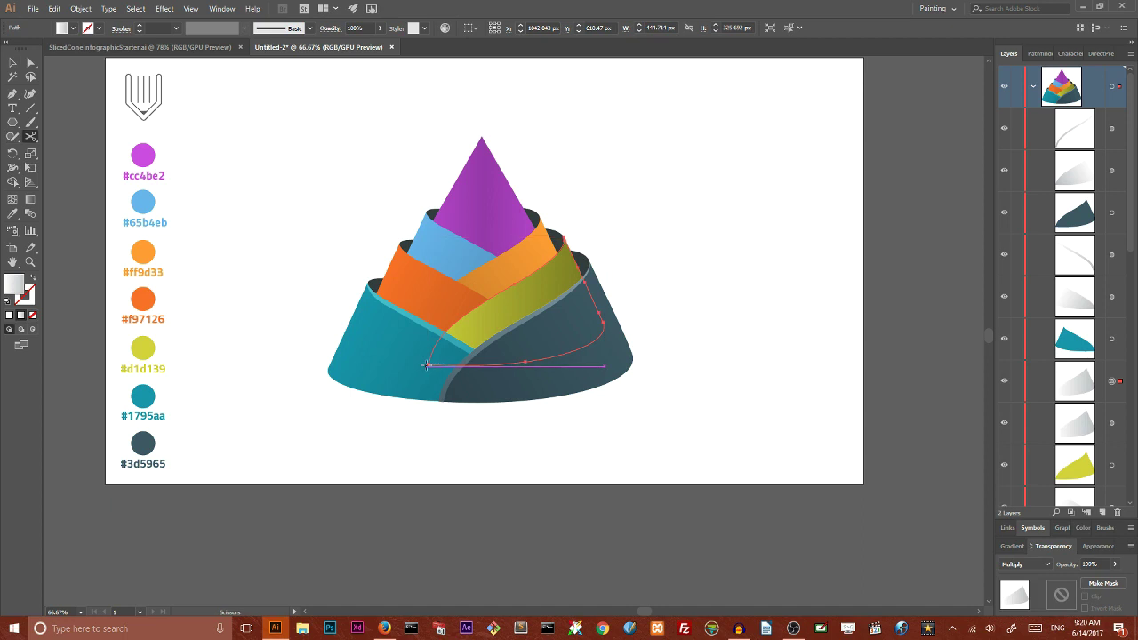
key("ctrl+z")
key("ctrl+z")
key("ctrl+z")
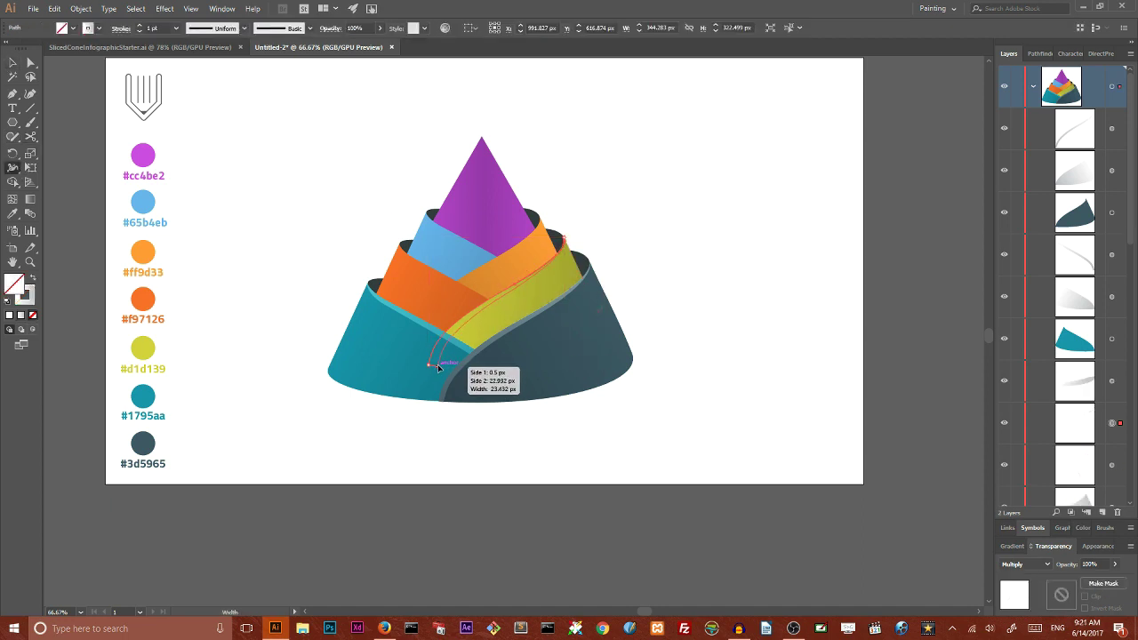
Shape the yellow-green edge stroke into a tapered inner strip about 20.5 pt wide and choose Soft Light as its blend mode
key("ctrl+z")
key("ctrl+z")
key("ctrl+z")
key("ctrl+z")
key("ctrl+z")
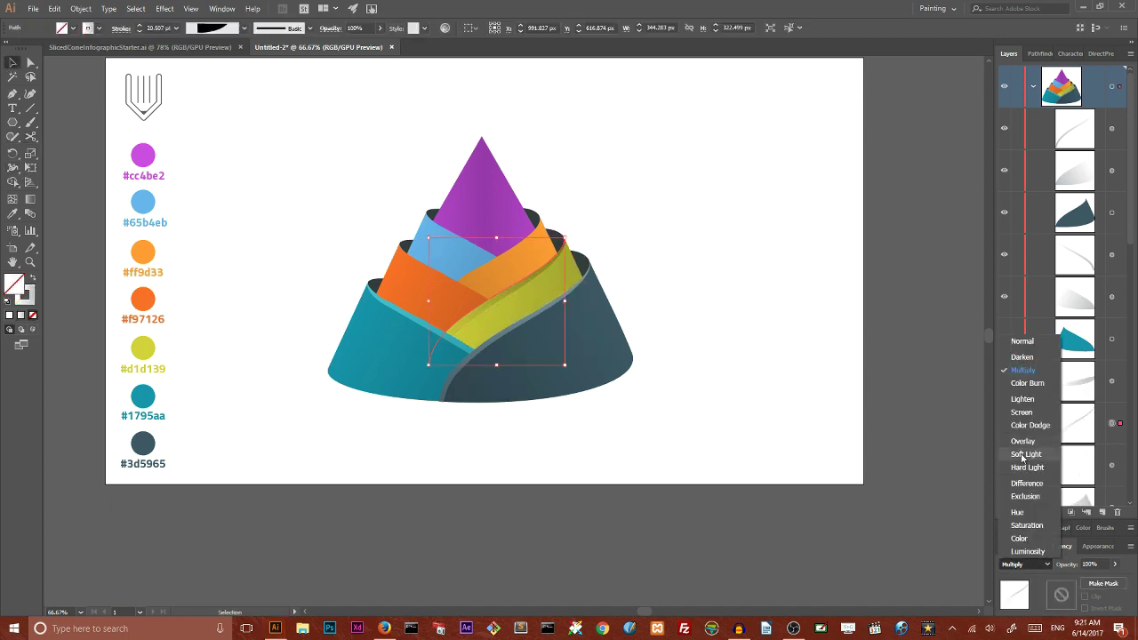
Cut the upper edge from a copy of the dark orange slice's gradient shape, make it a stroke, and set it to Soft Light
key("ctrl+z")
key("ctrl+z")
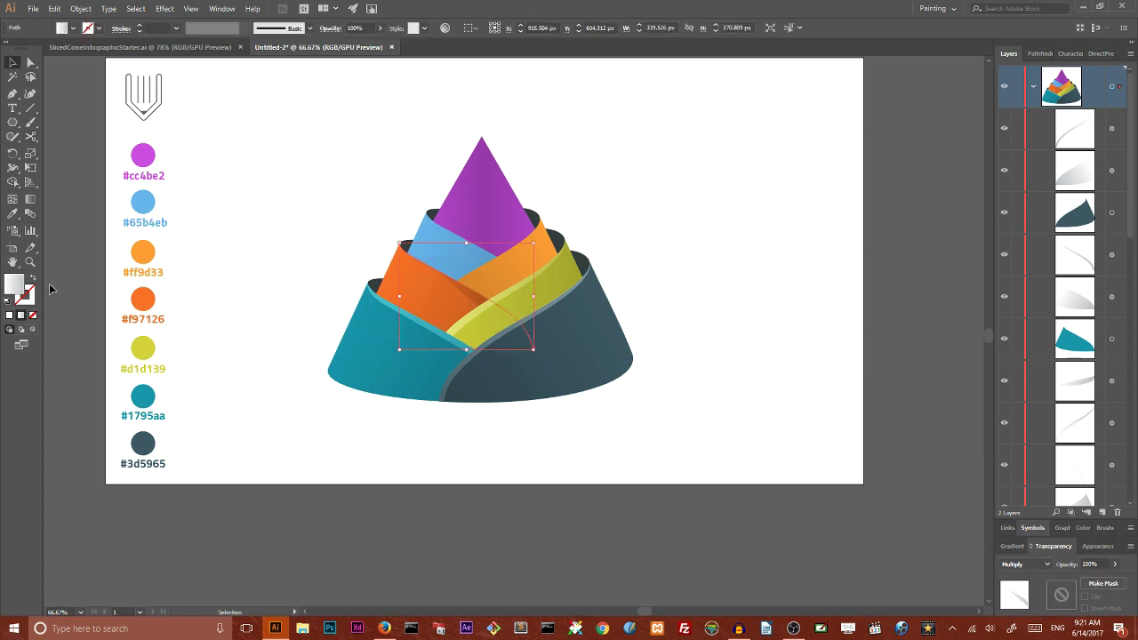
left_click(1027, 564)
left_click(1023, 441)
Shape the dark orange edge stroke with the Width tool into a one-sided highlight strip tapering toward the upper-left end
key("shift+w")
left_click_drag(521, 345, 528, 353)
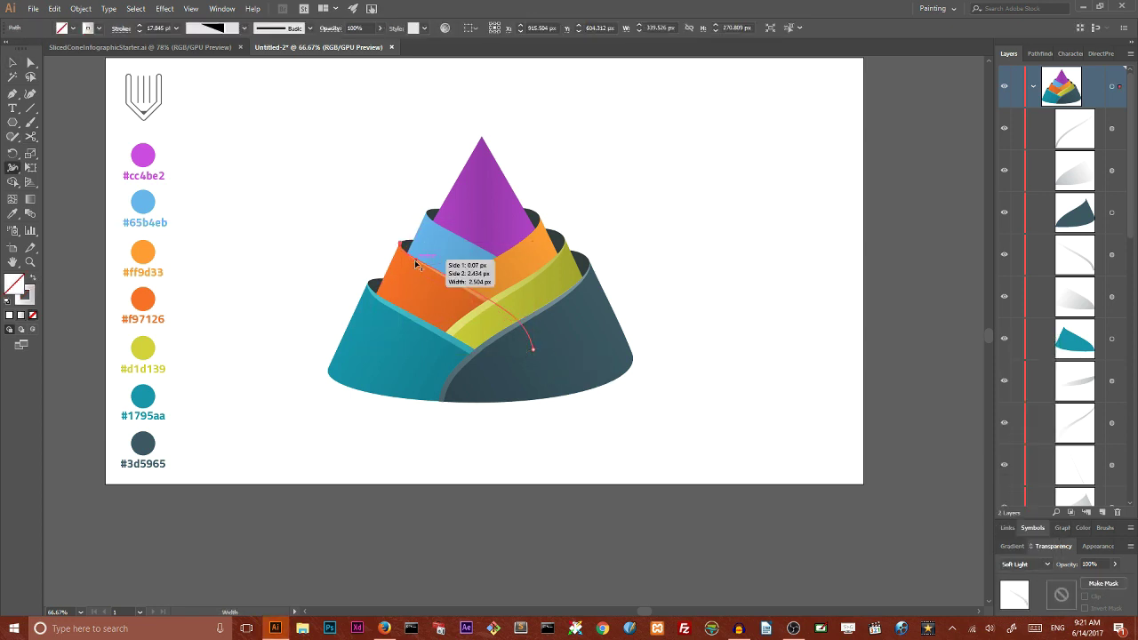
key("ctrl+z")
key("ctrl+z")
key("v")
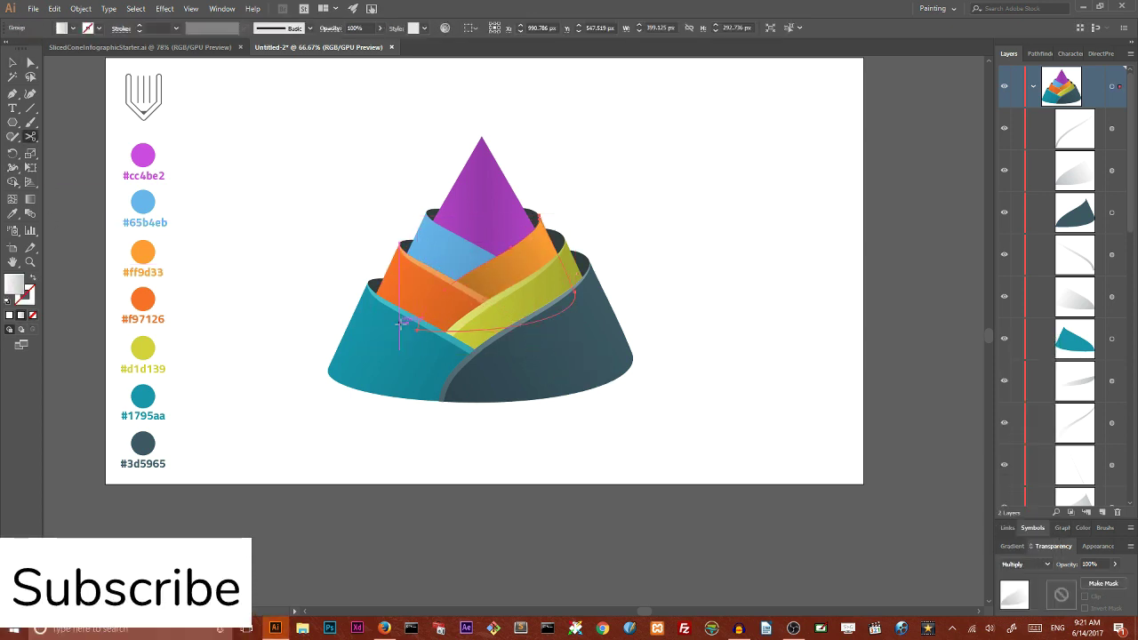
Try to build a highlight strip along the light orange slice's upper edge from a cut gradient copy
left_click(475, 292)
key("c")
left_click(501, 255)
key("Return")
left_click(502, 256)
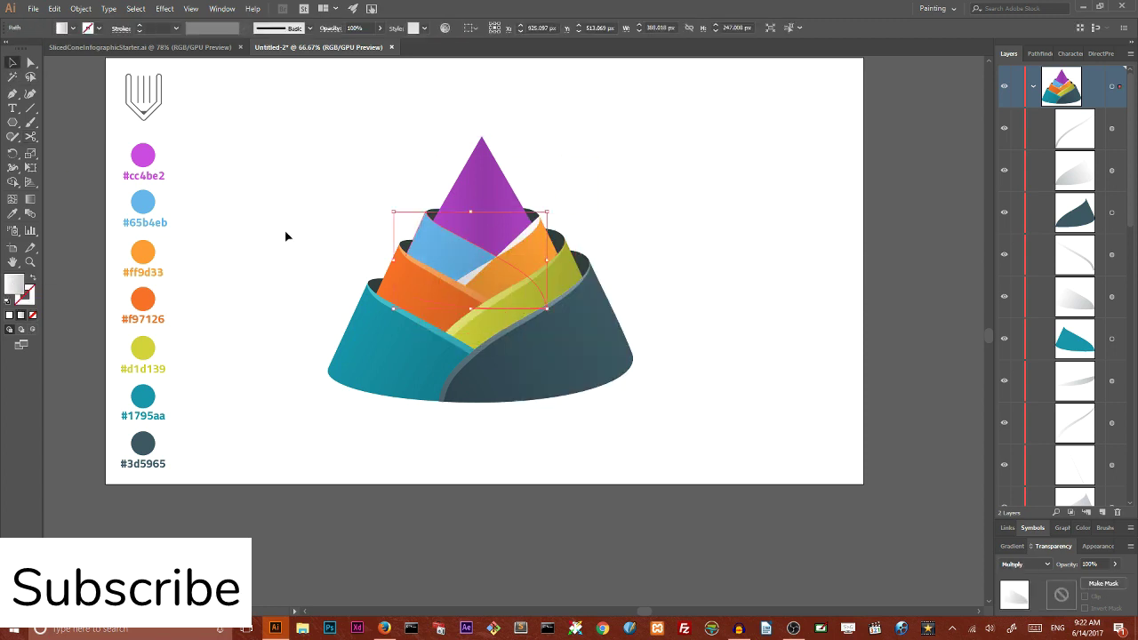
Undo the light orange highlight strip and select the teal slice's highlight path for comparison
key("ctrl+z")
key("ctrl+z")
key("ctrl+z")
left_click(1114, 382)
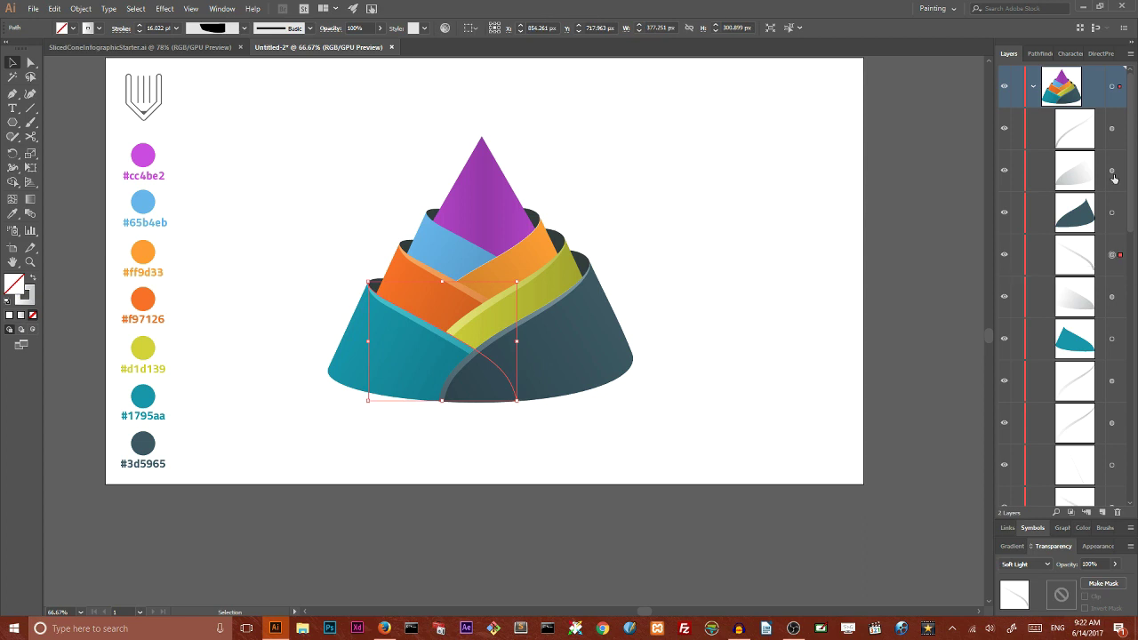
Shape the light orange slice's upper edge stroke into a tapered highlight strip with the Width tool and blend it as Soft Light
key("shift+w")
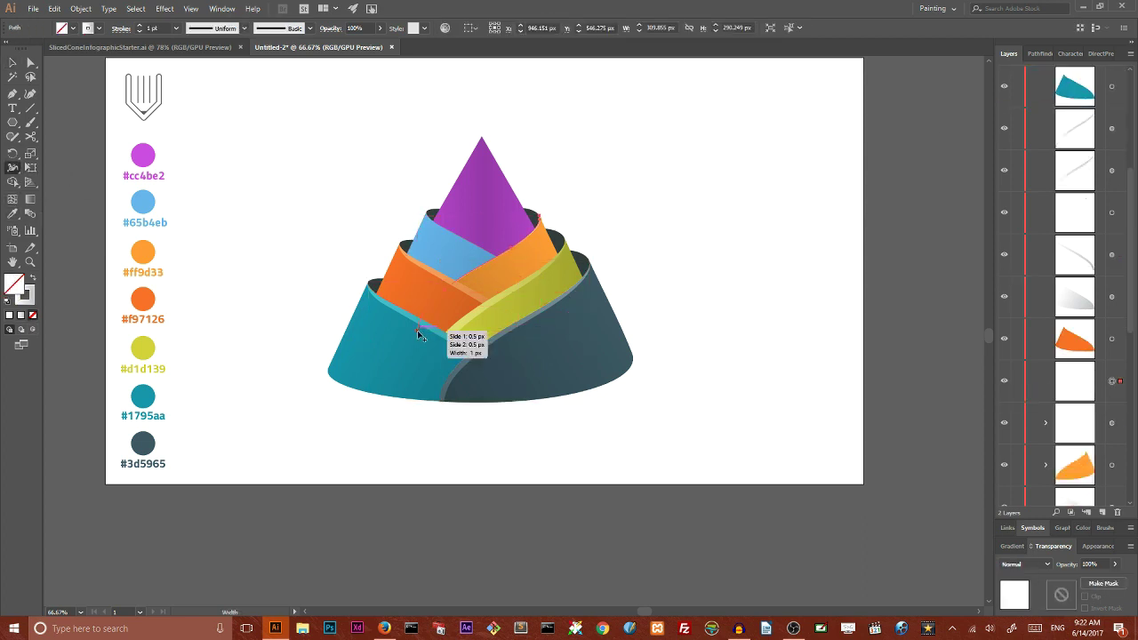
left_click_drag(504, 253, 484, 275)
left_click(482, 275)
left_click(1025, 564)
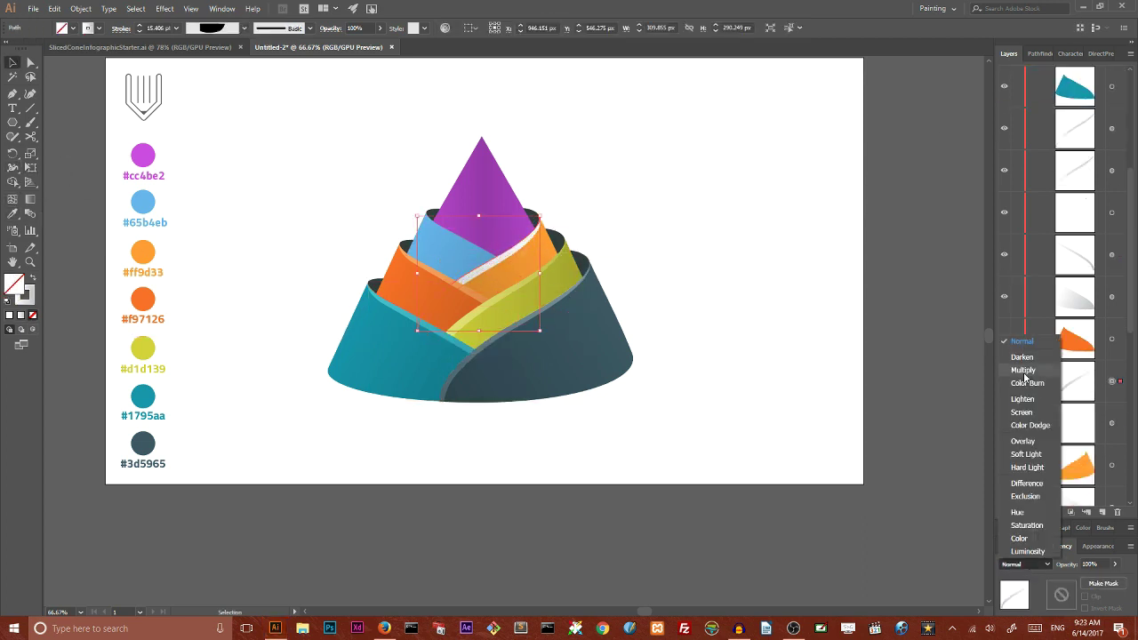
left_click(1018, 361)
Cut the blue slice's upper edge path, widen it into a tapered highlight strip with the Width tool, and set it to Soft Light
key("c")
key("v")
left_click(429, 213)
key("shift+w")
left_click_drag(551, 313, 533, 313)
key("v")
left_click(1025, 563)
left_click(1014, 455)
left_click(703, 219)
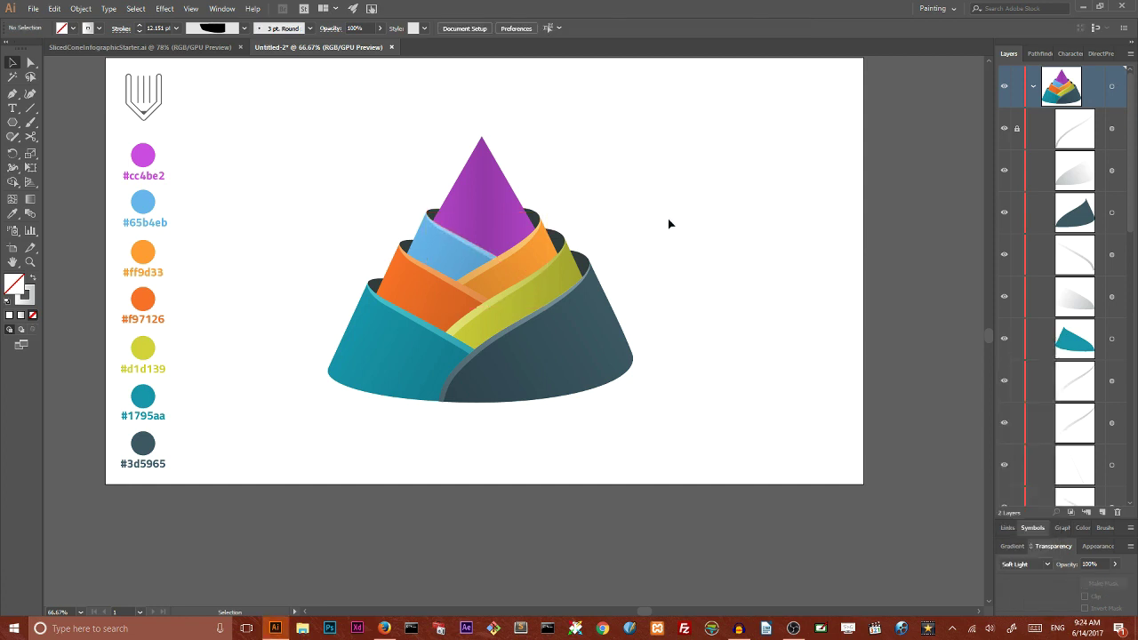
Duplicate the purple tip's gradient triangle in place and set the copy's blend mode to Soft Light
left_click(497, 180)
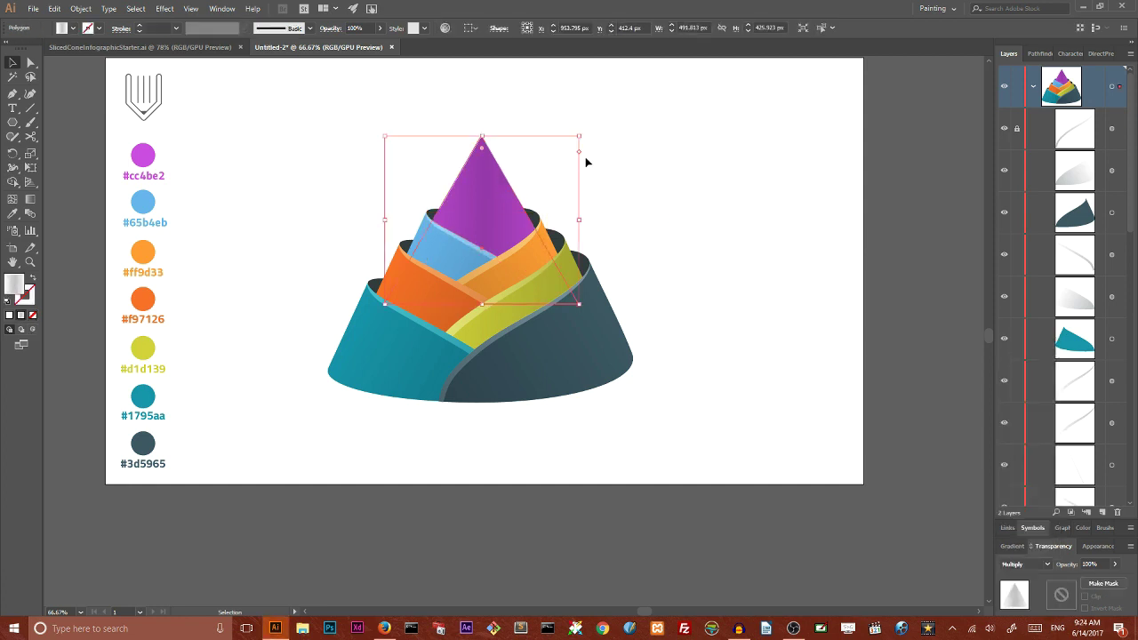
key("a")
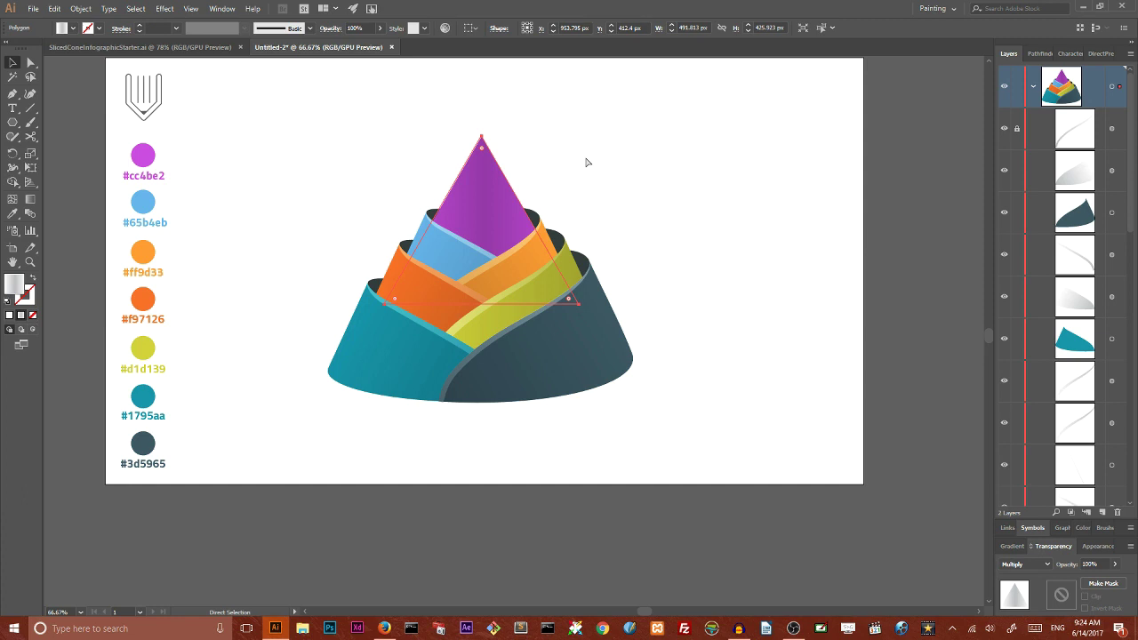
key("v")
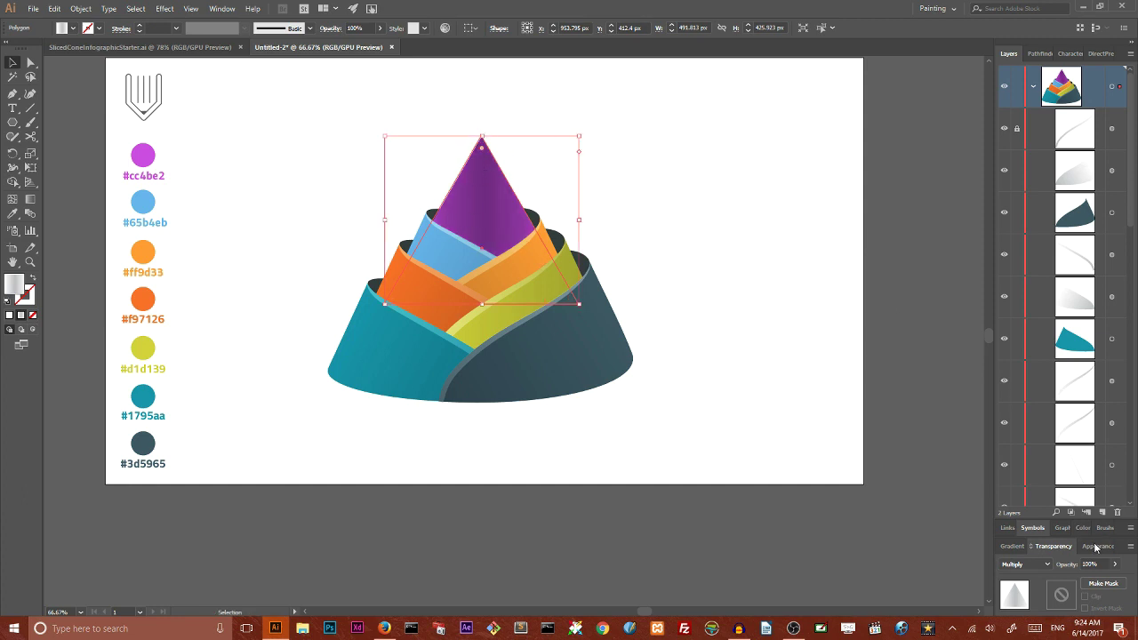
left_click(1015, 565)
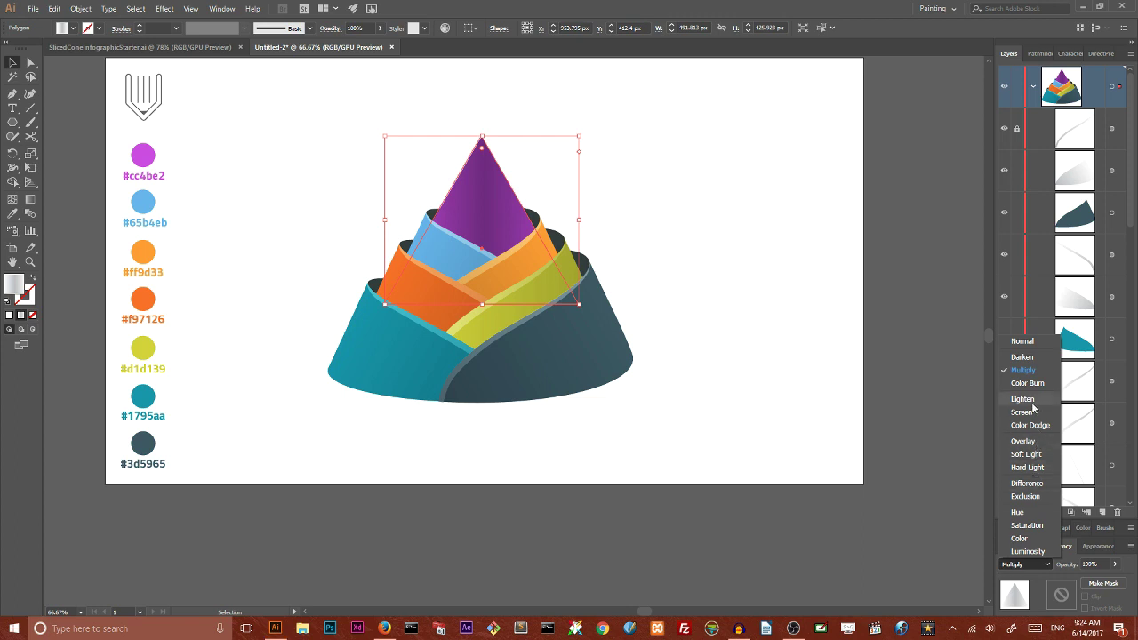
left_click(1026, 455)
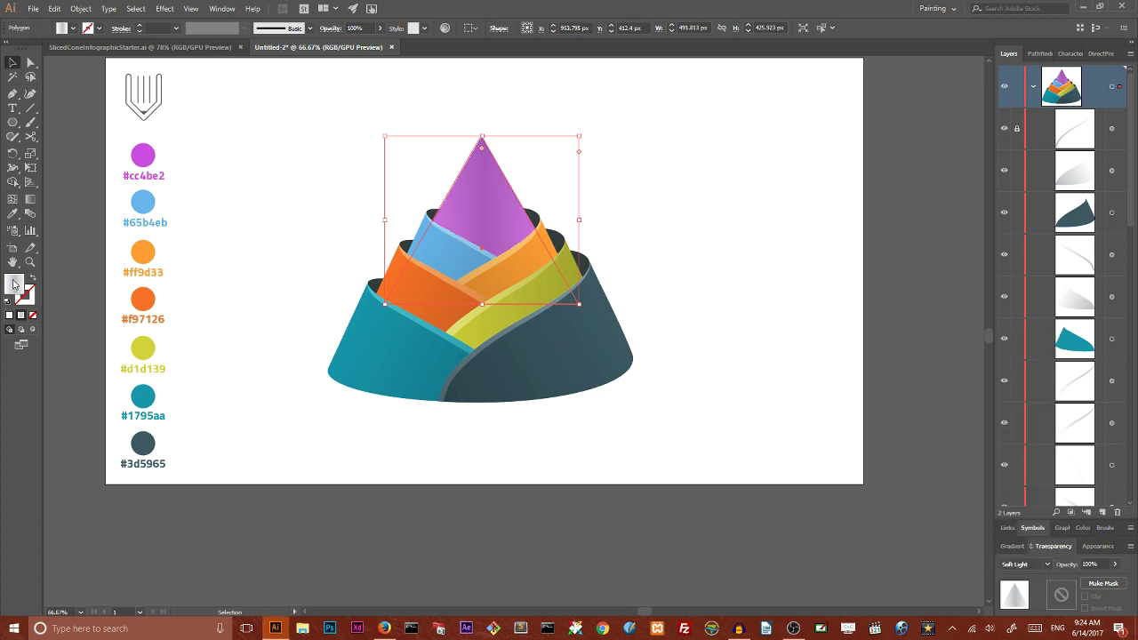
Swap the purple triangle copy's fill and stroke, align the stroke to the inside, and set its weight to 6 pt
left_click(33, 278)
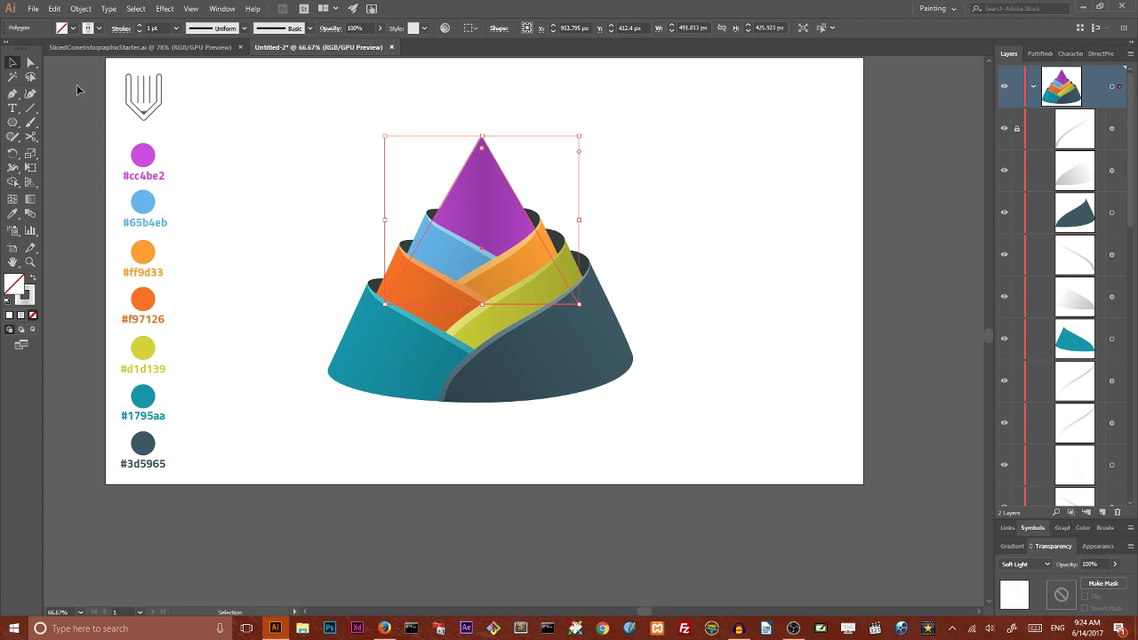
left_click(100, 29)
left_click(99, 32)
left_click(119, 28)
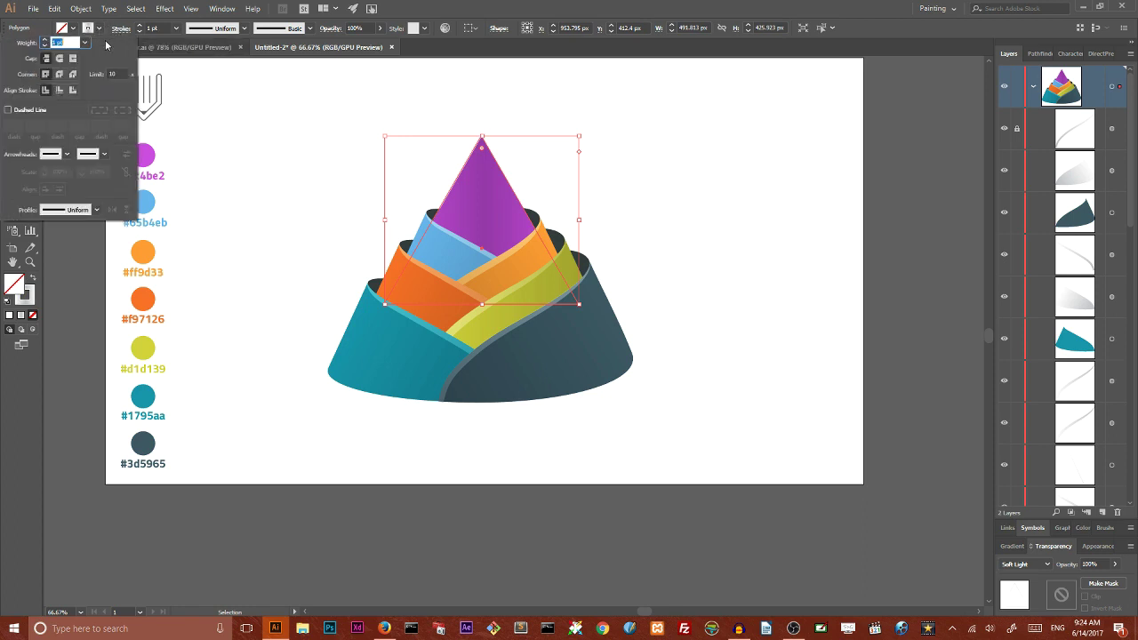
left_click(58, 90)
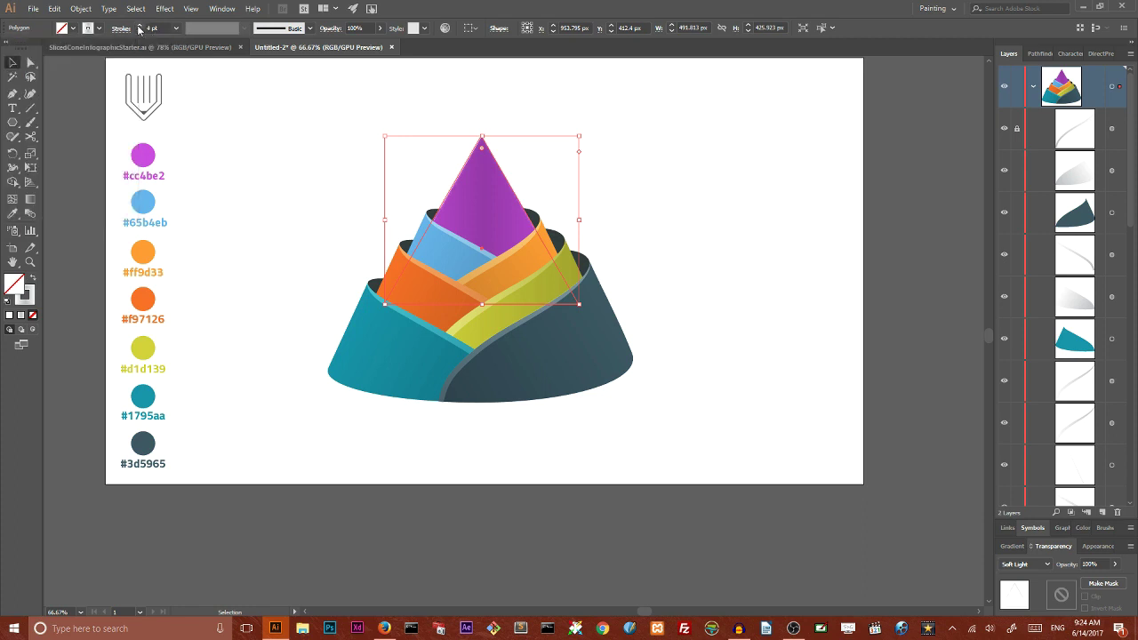
left_click(721, 125)
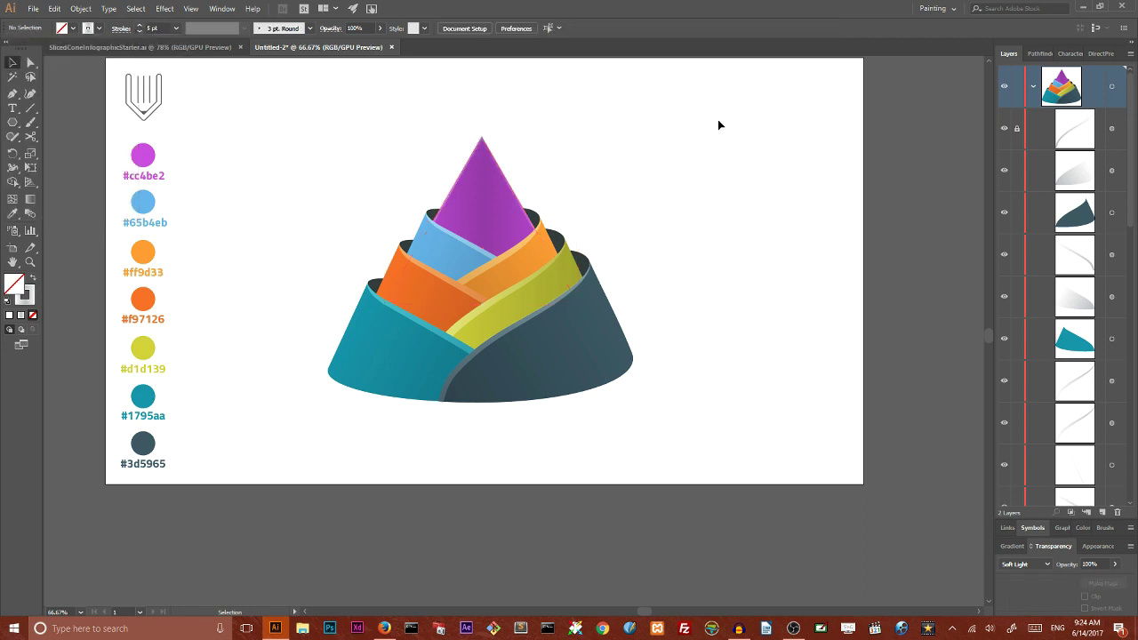